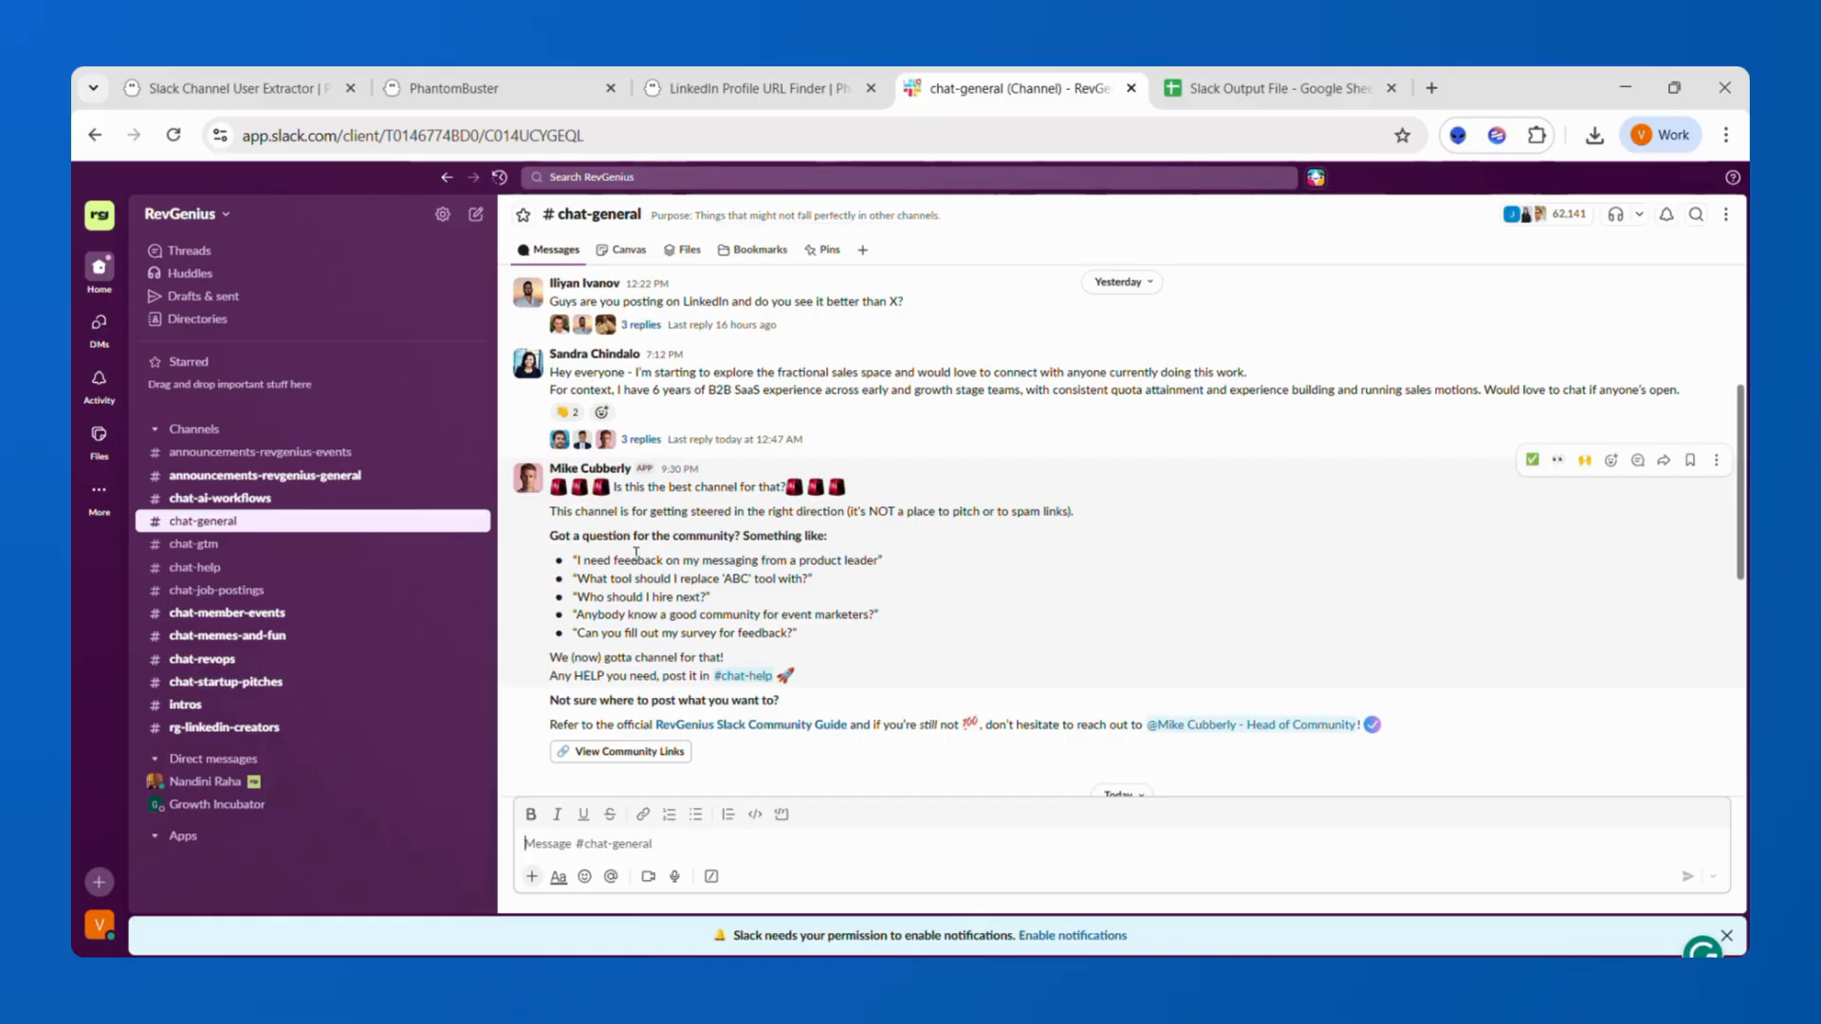
Review the inputs the Slack Channel User Extractor phantom requires.
left_click(301, 95)
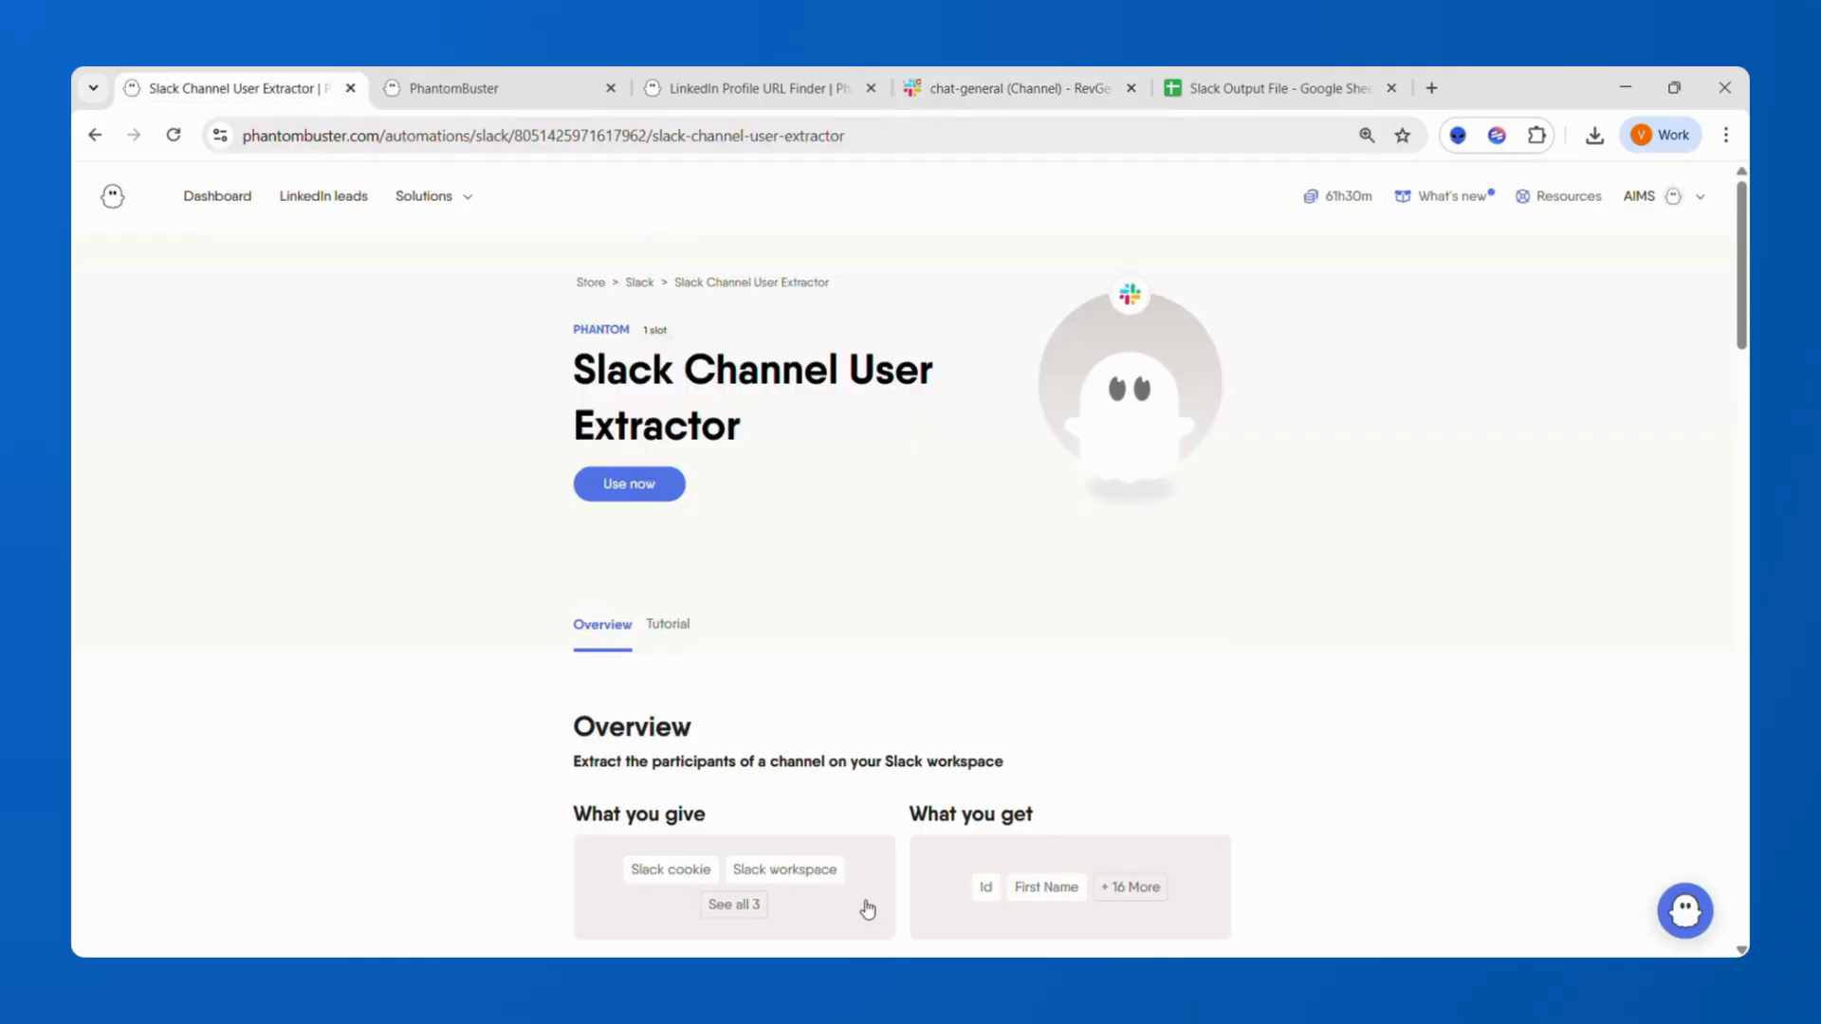
left_click(736, 904)
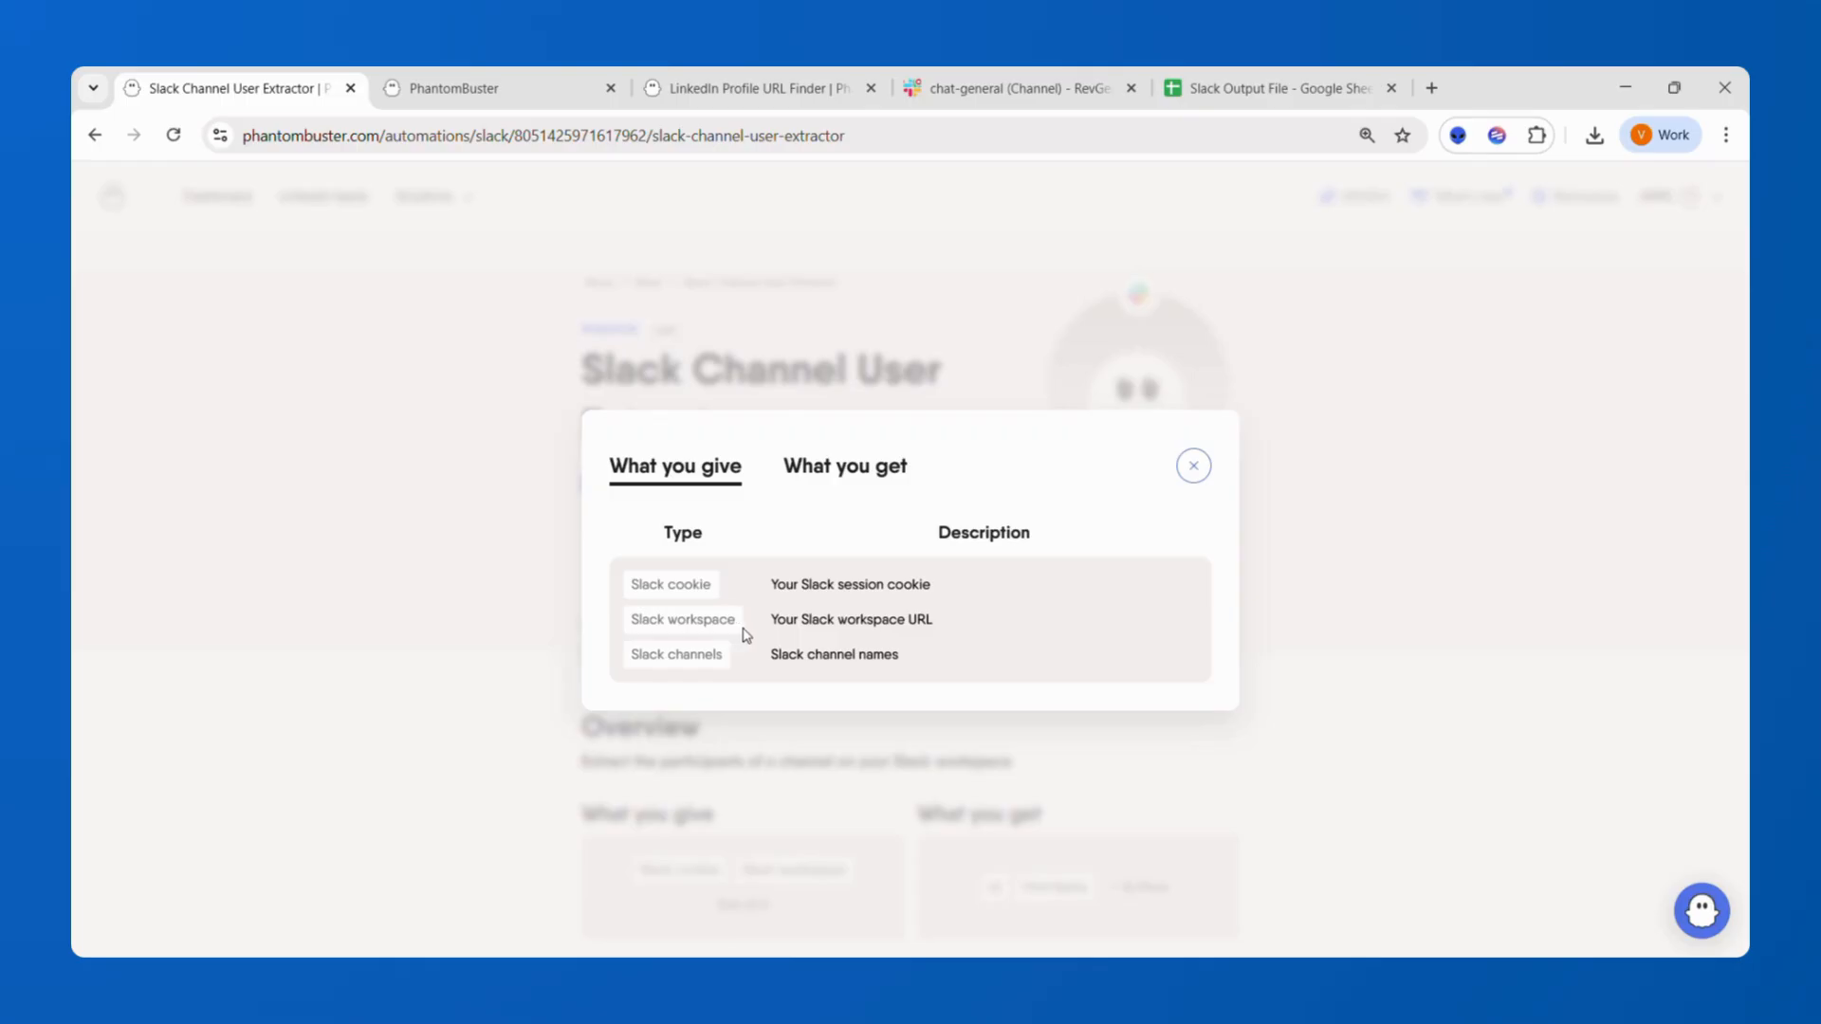
left_click(1197, 469)
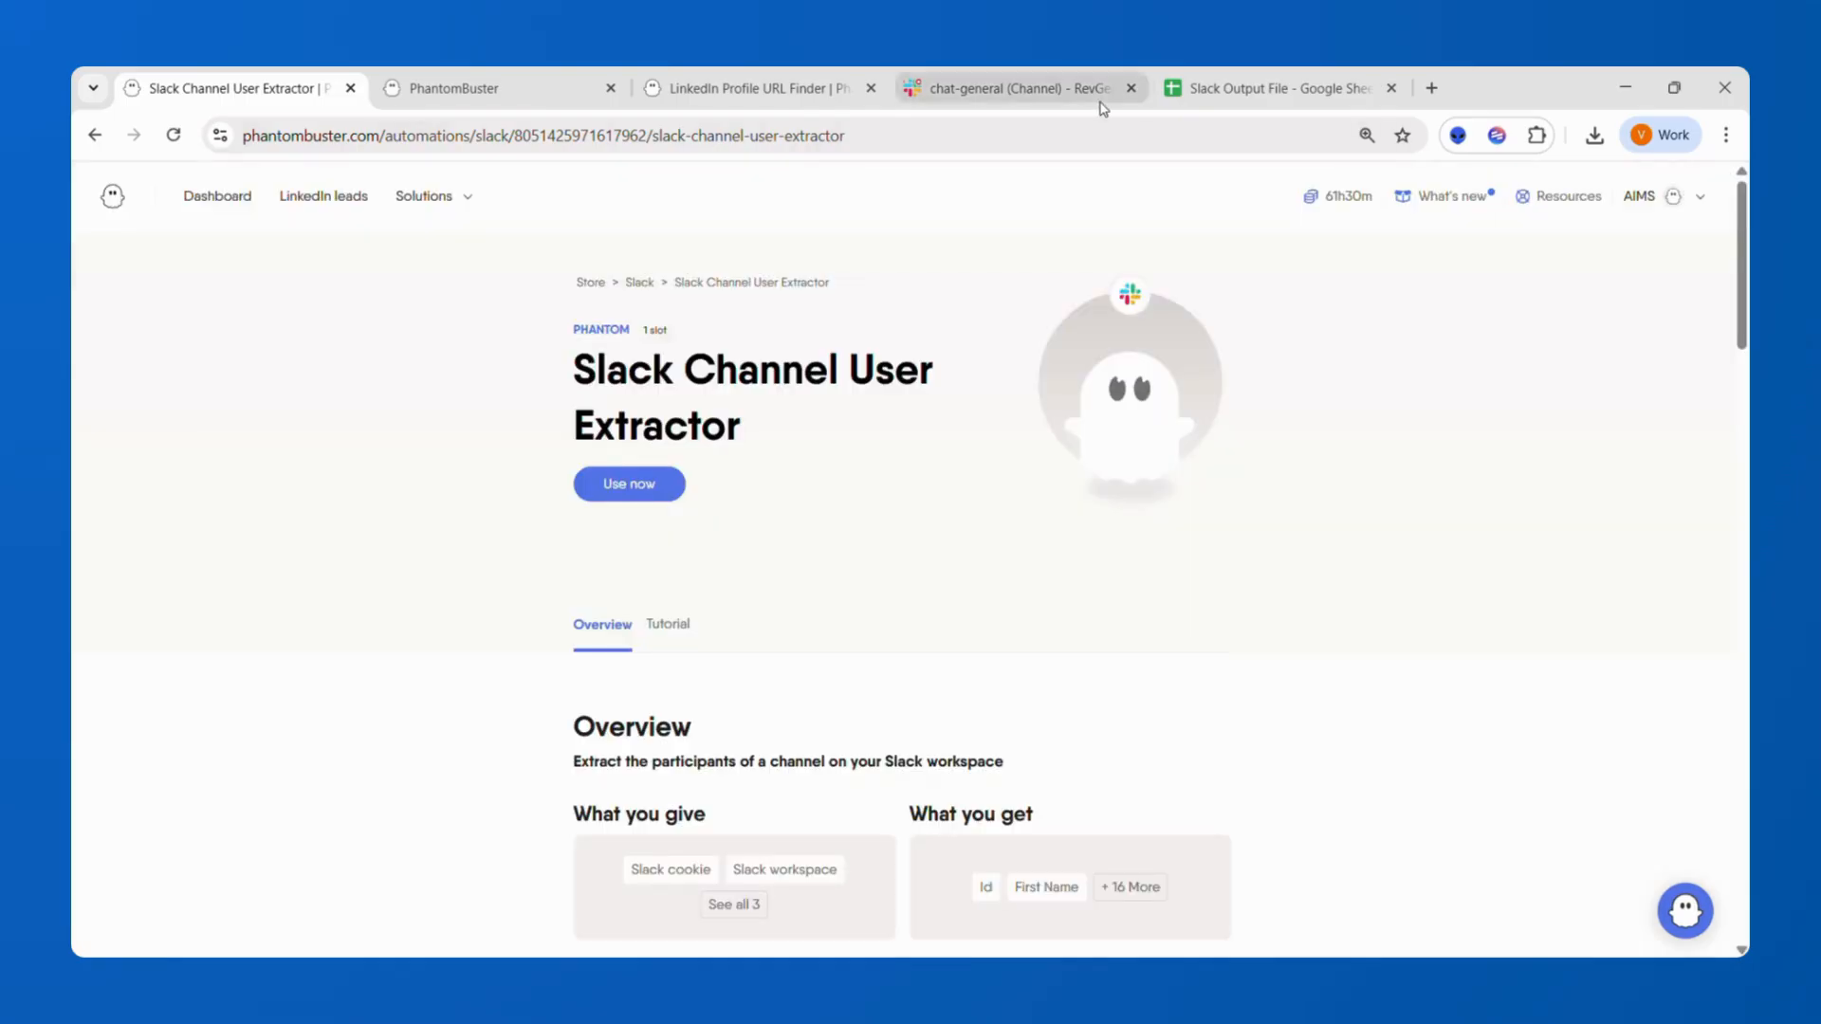
left_click(1070, 83)
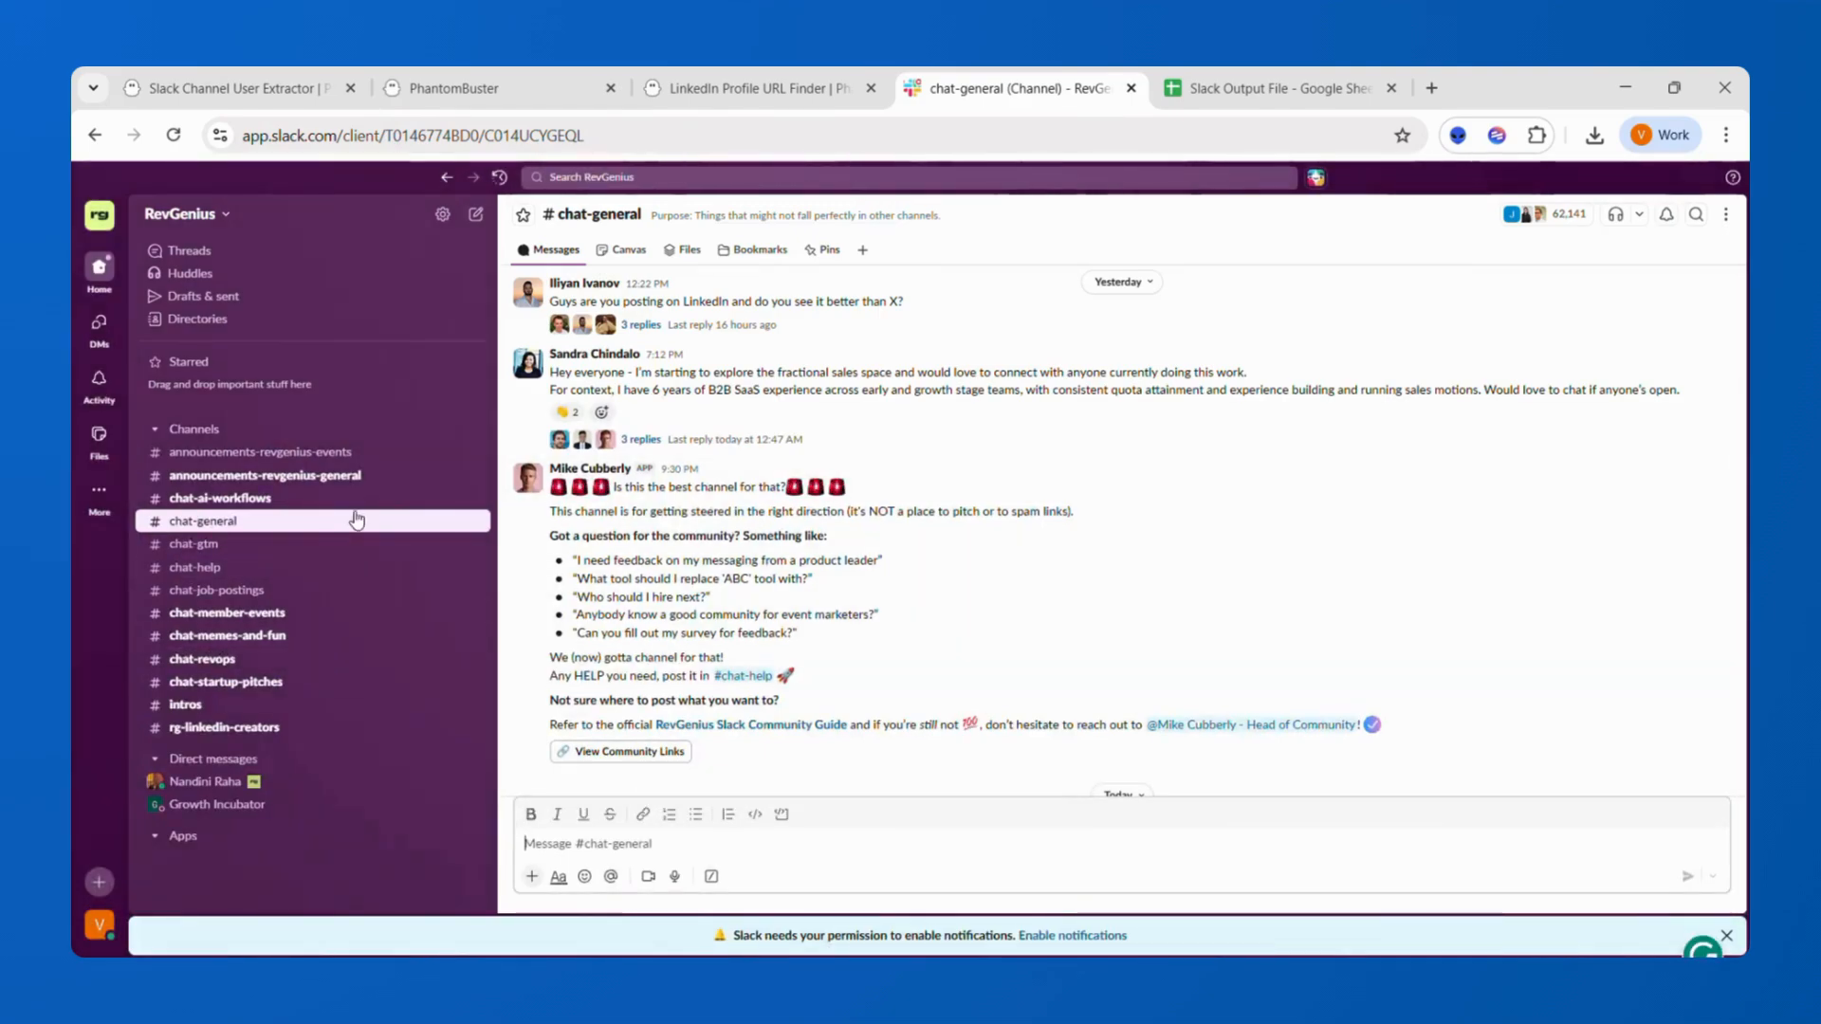
left_click(253, 103)
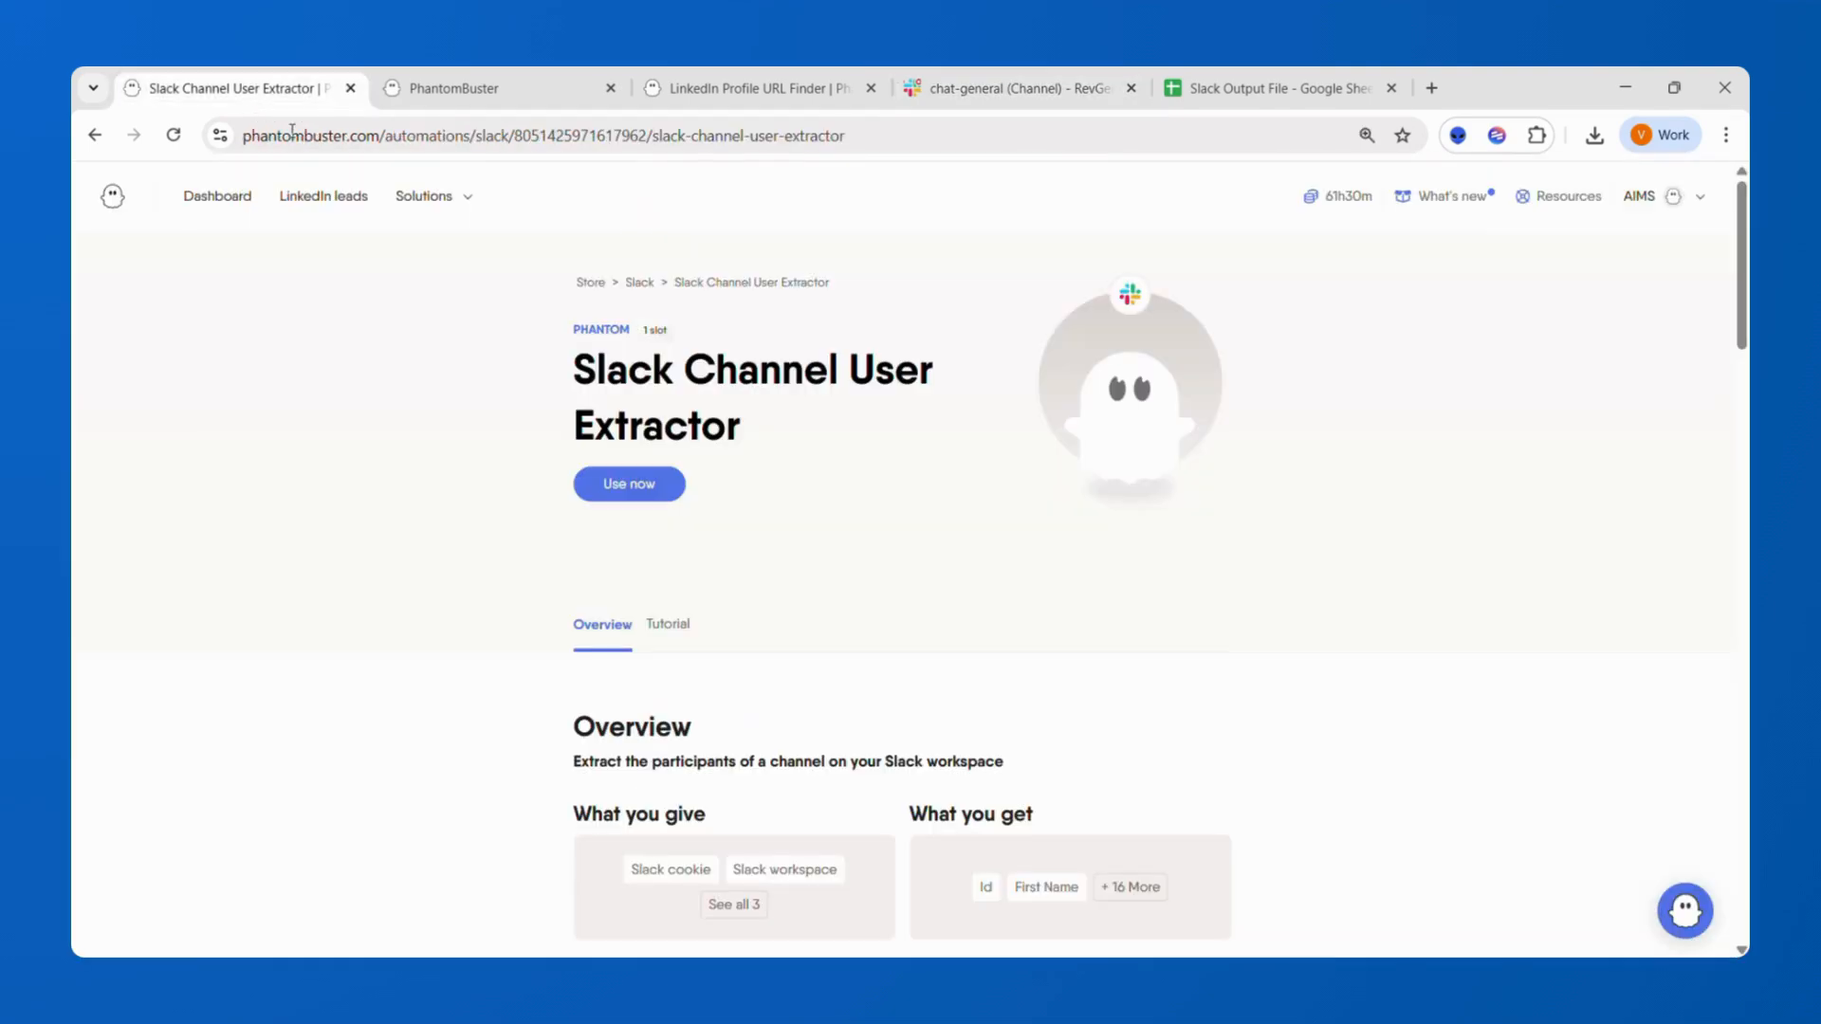
Review the full list of data fields the phantom returns.
left_click(1106, 879)
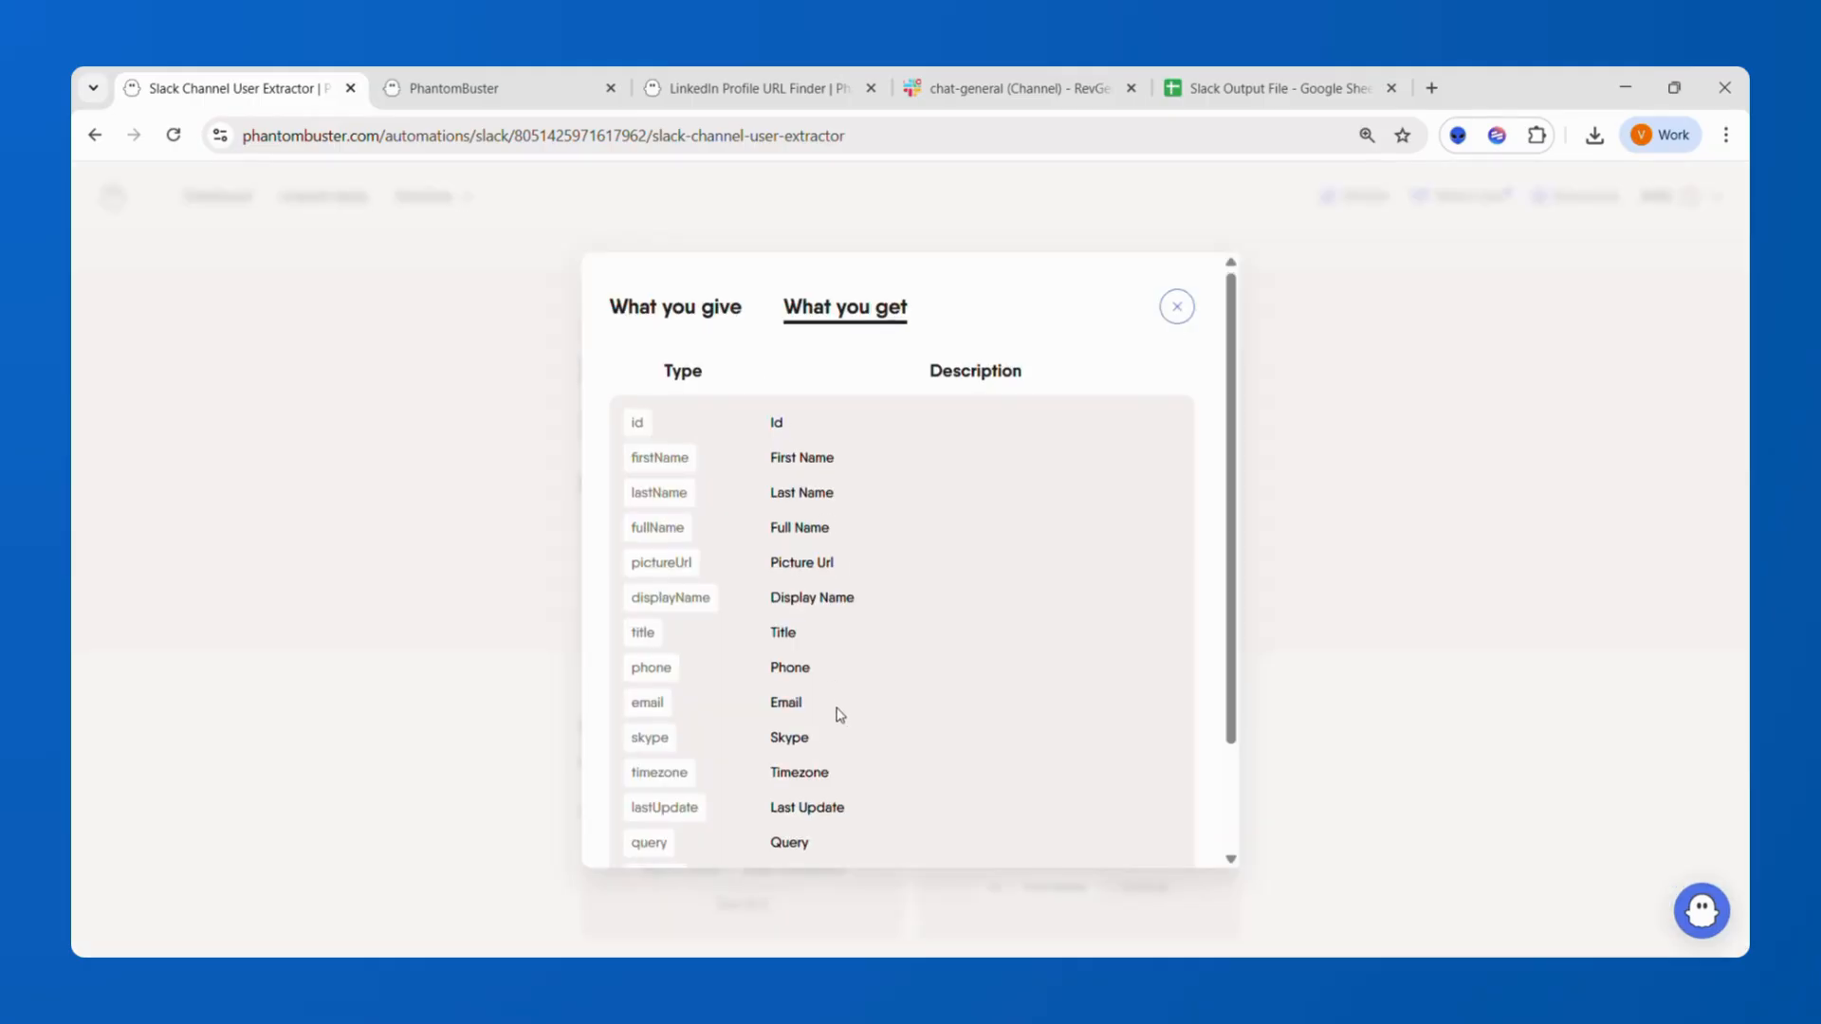
scroll(839, 714, "down", 1)
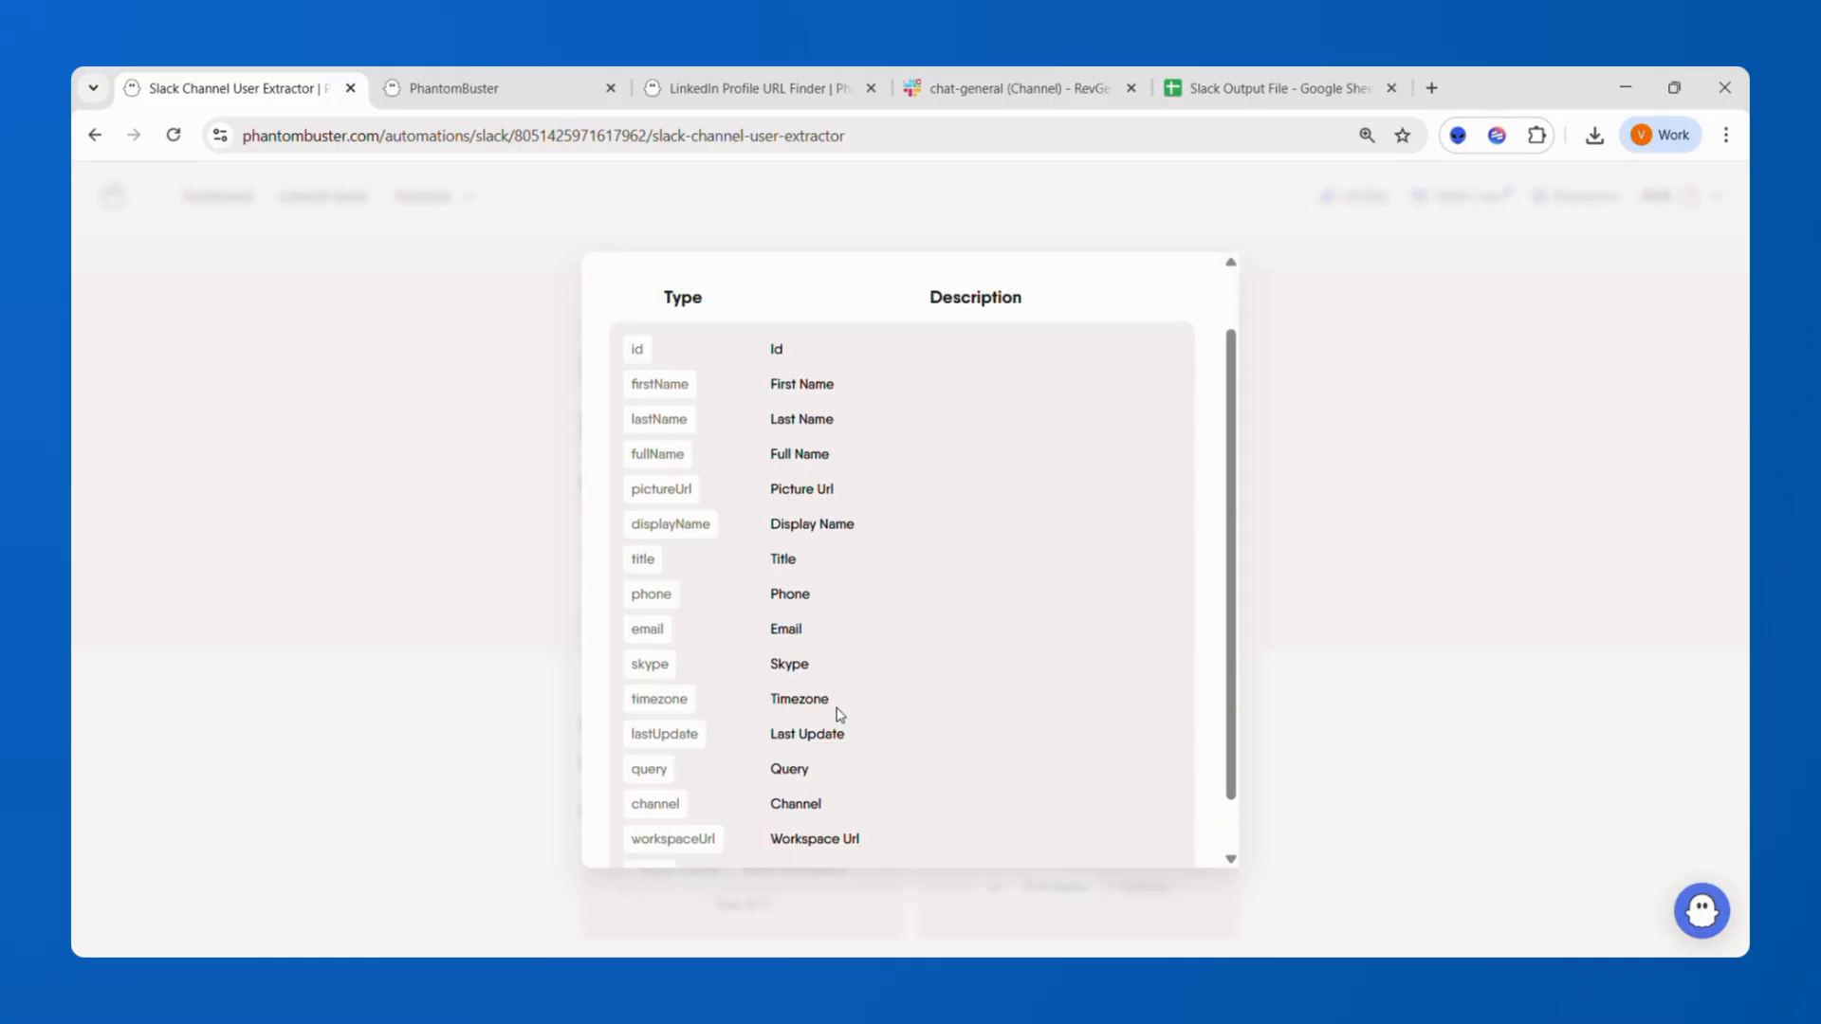
scroll(948, 607, "up", 1)
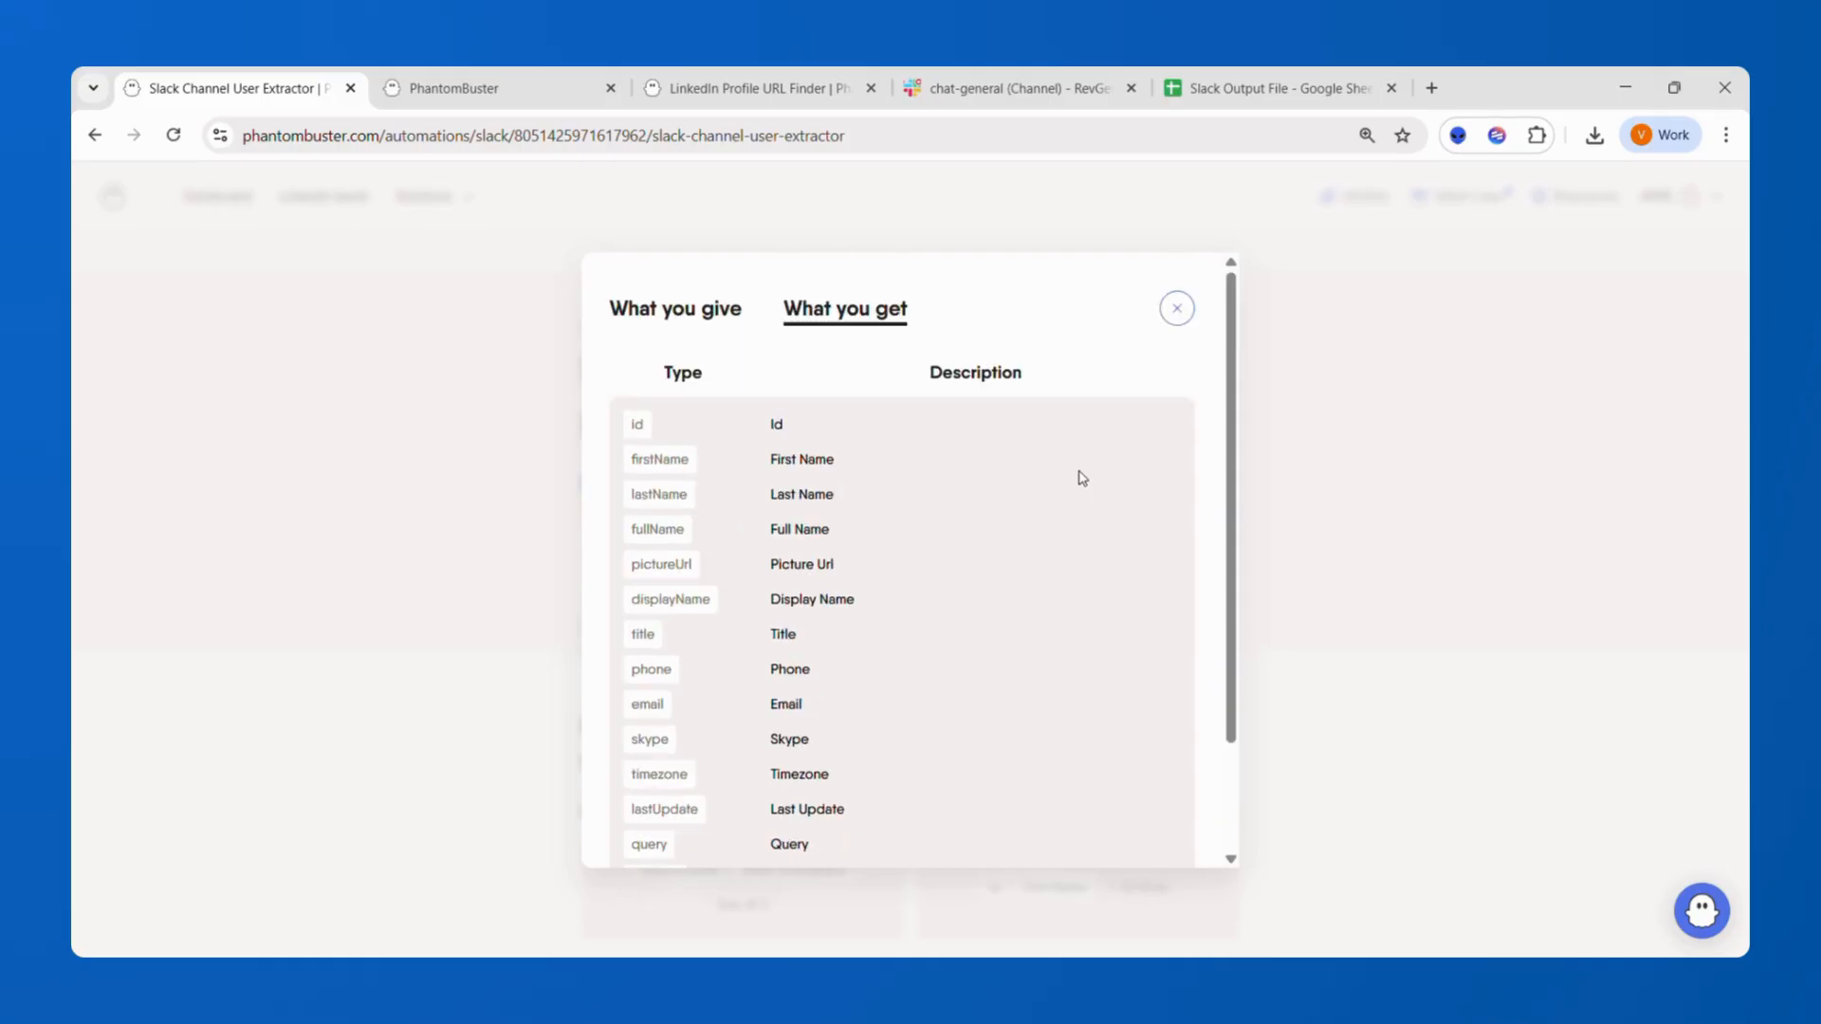
left_click(1178, 313)
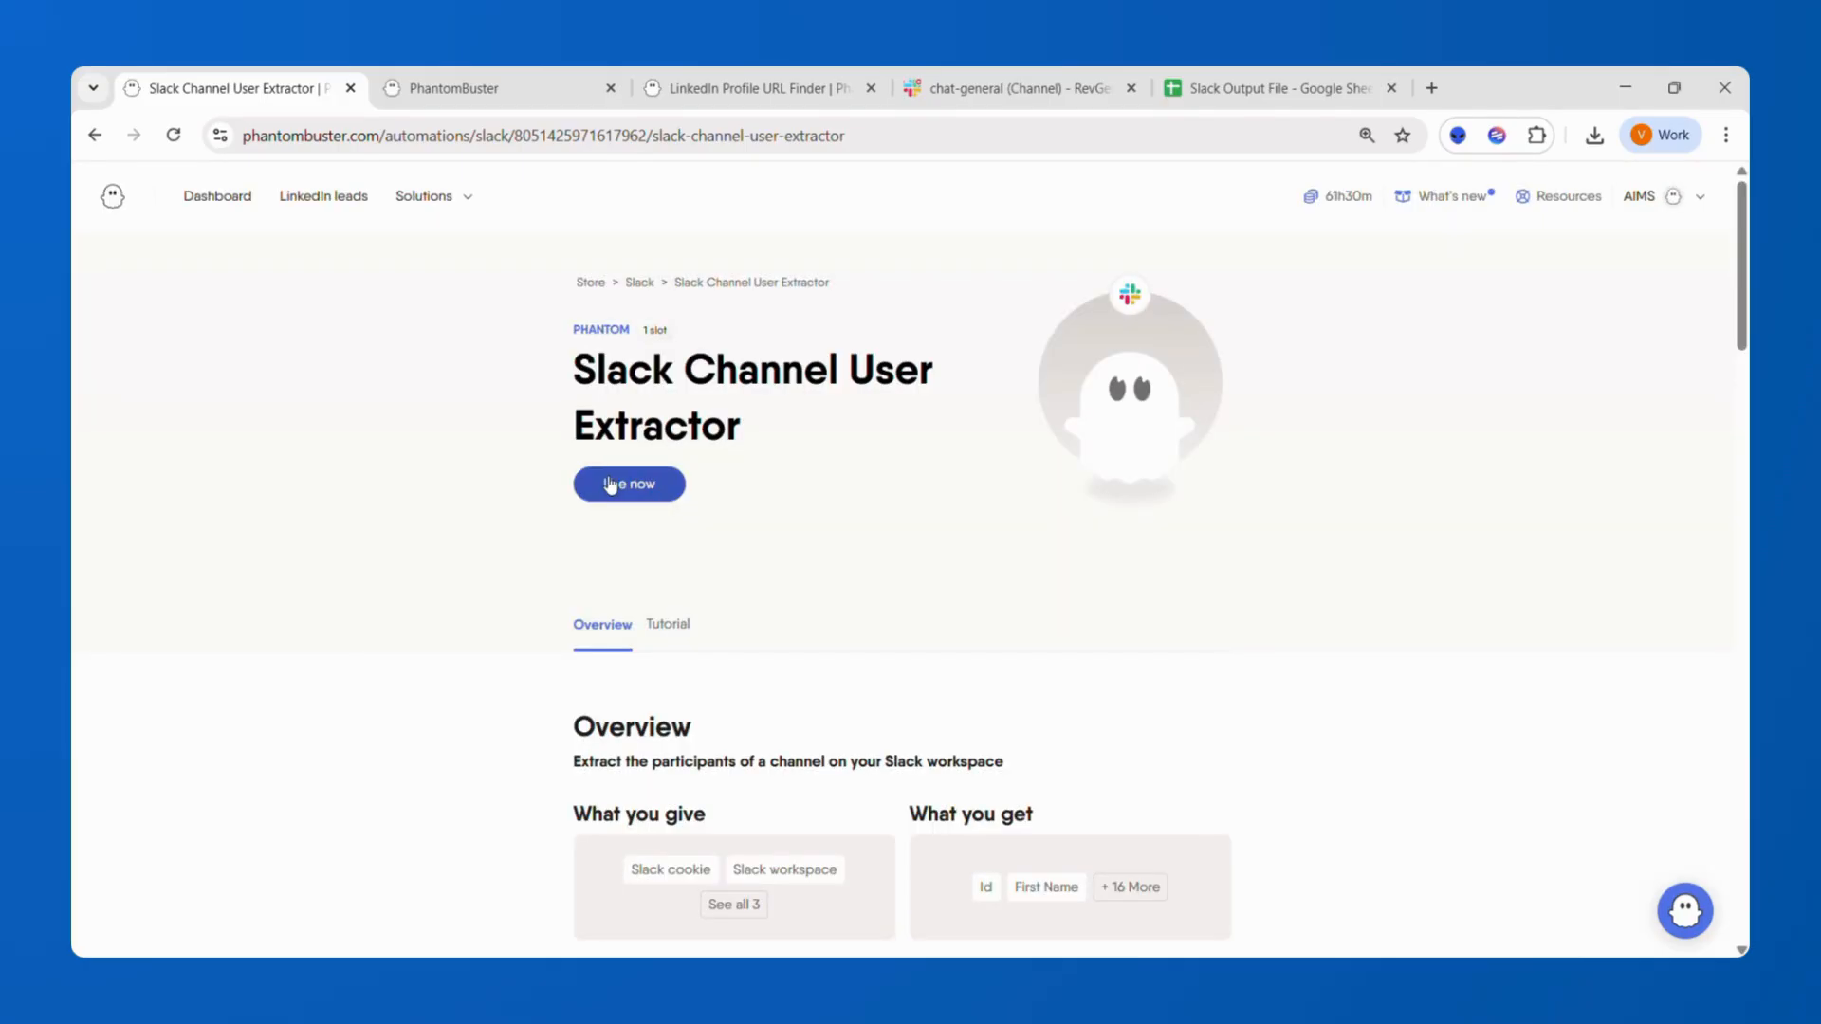
Start using the phantom and set the Slack Workspace URL to revgenius.slack.com.
left_click(610, 485)
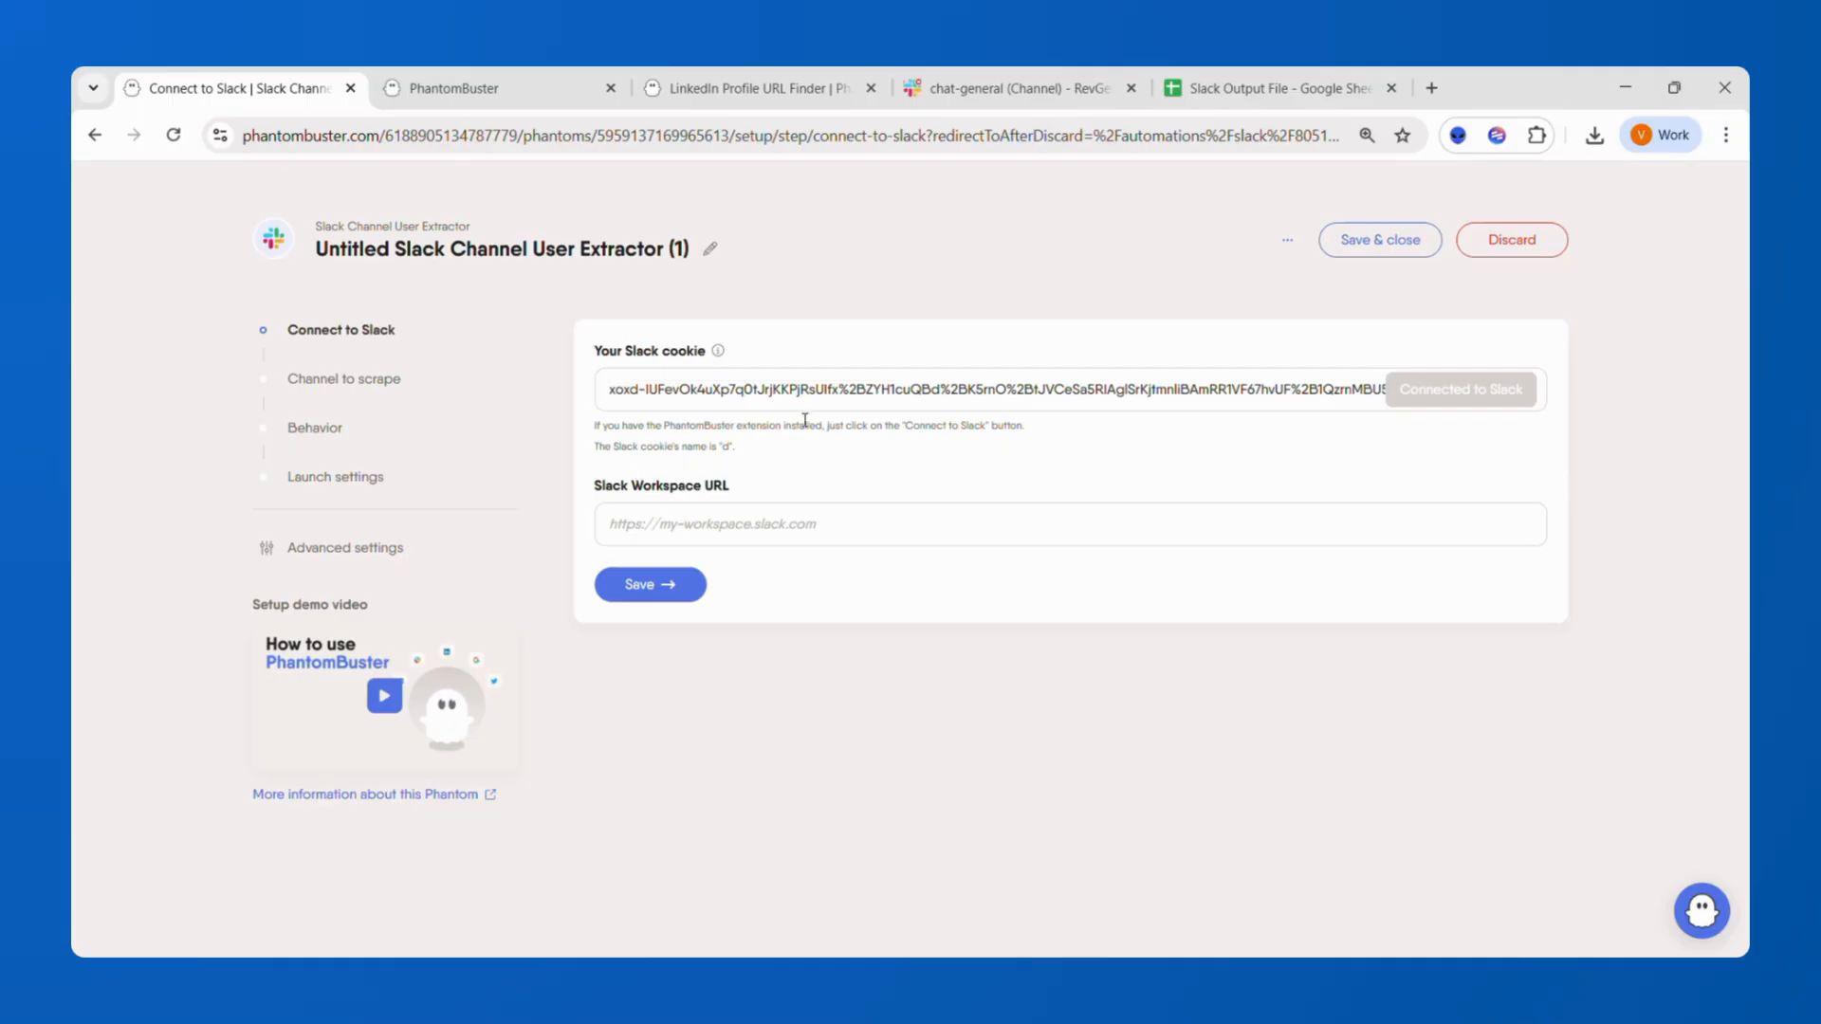
left_click(650, 396)
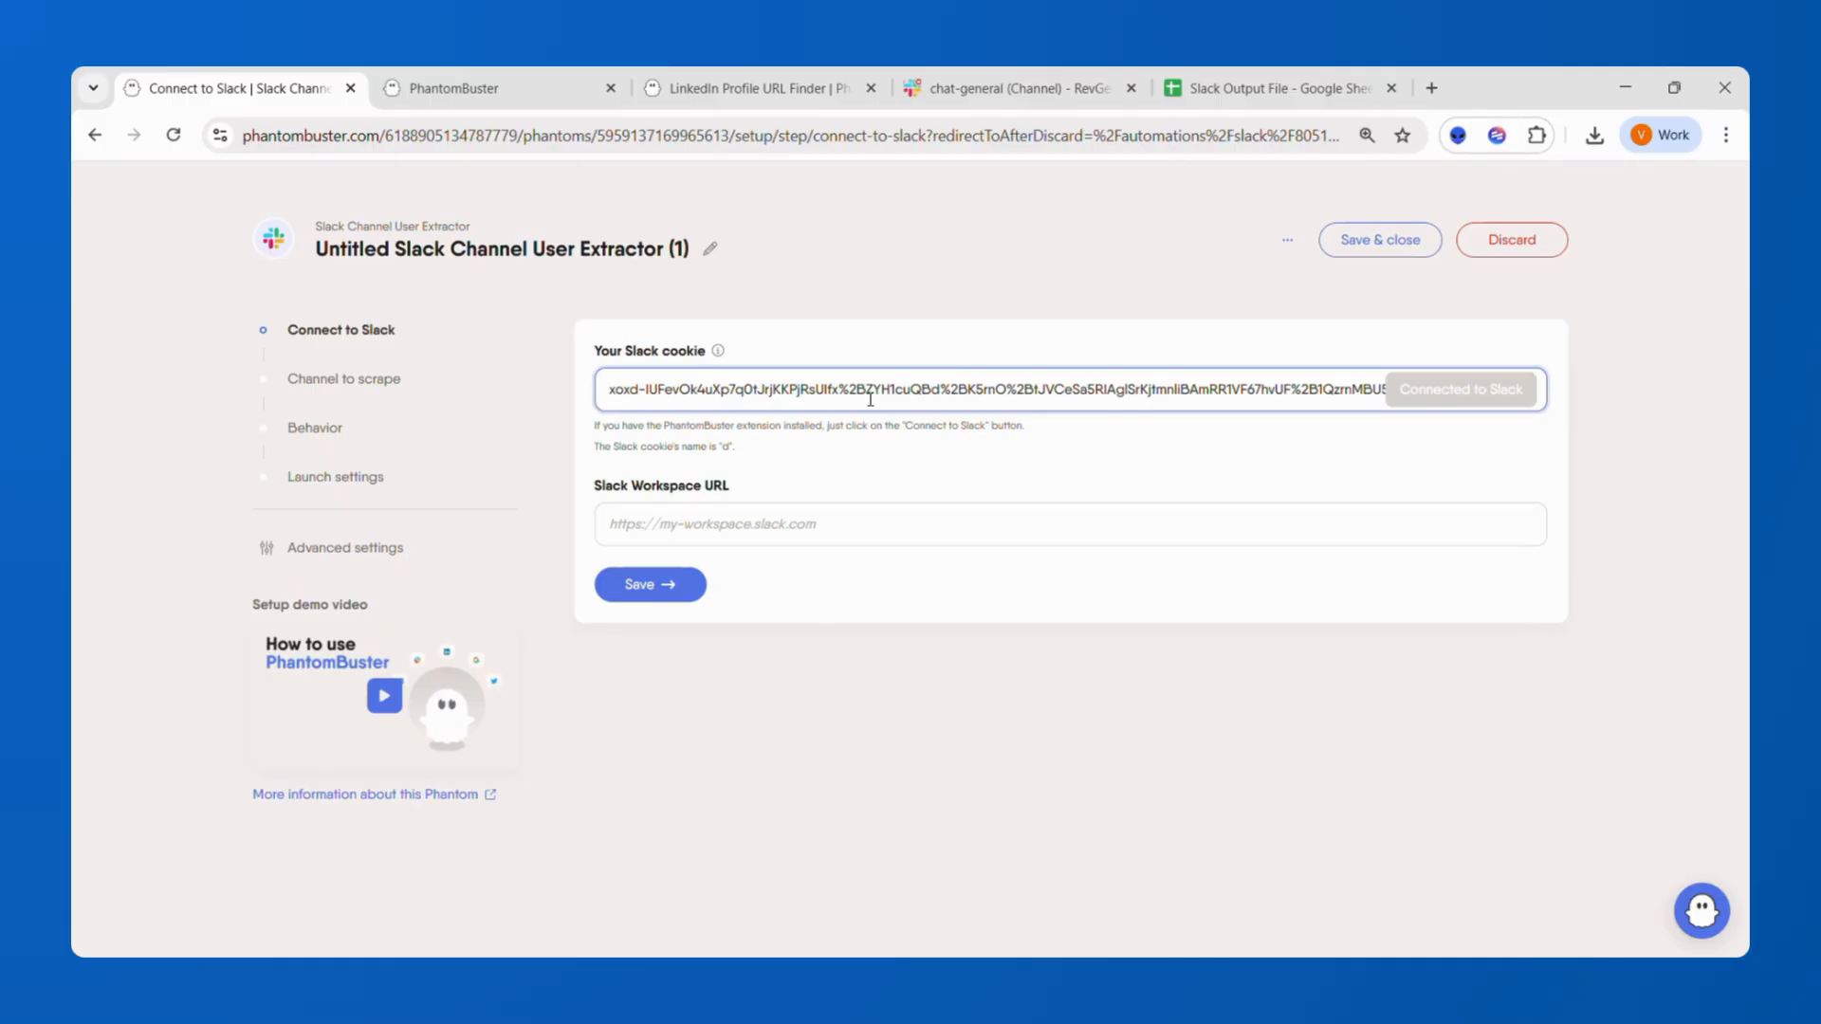
left_click(835, 525)
left_click(836, 578)
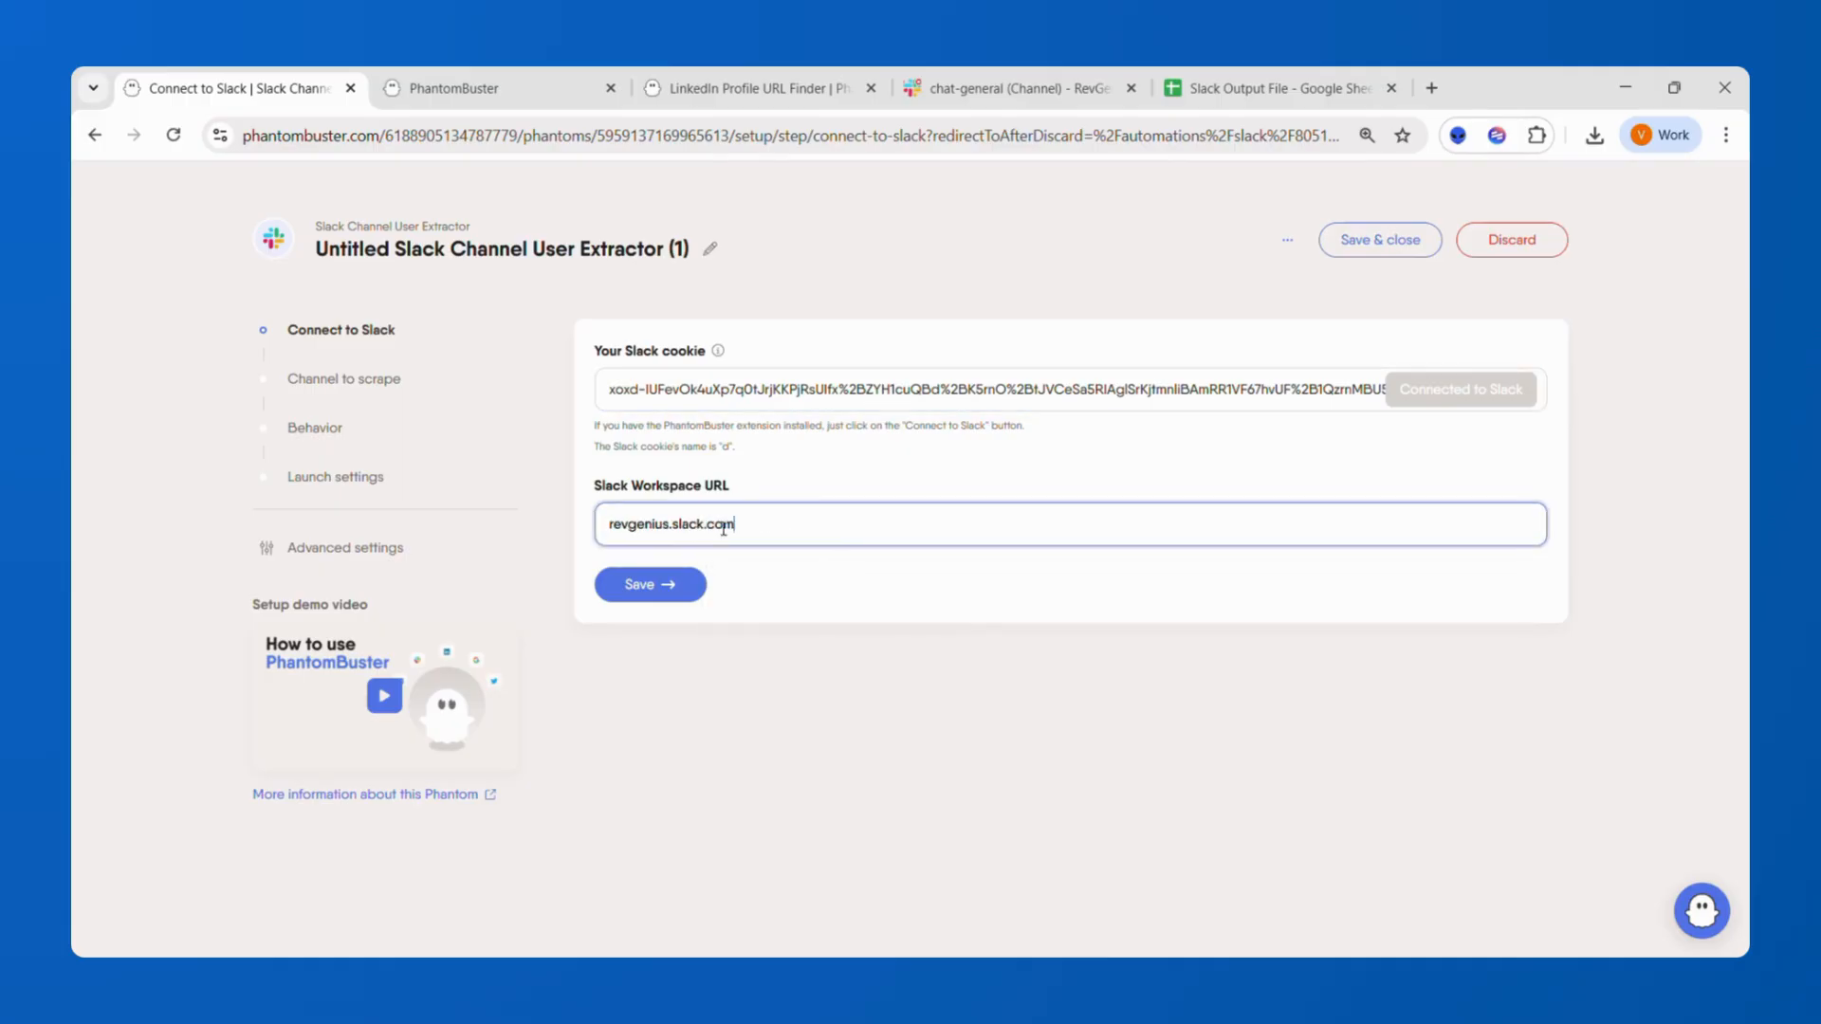
left_click(1101, 95)
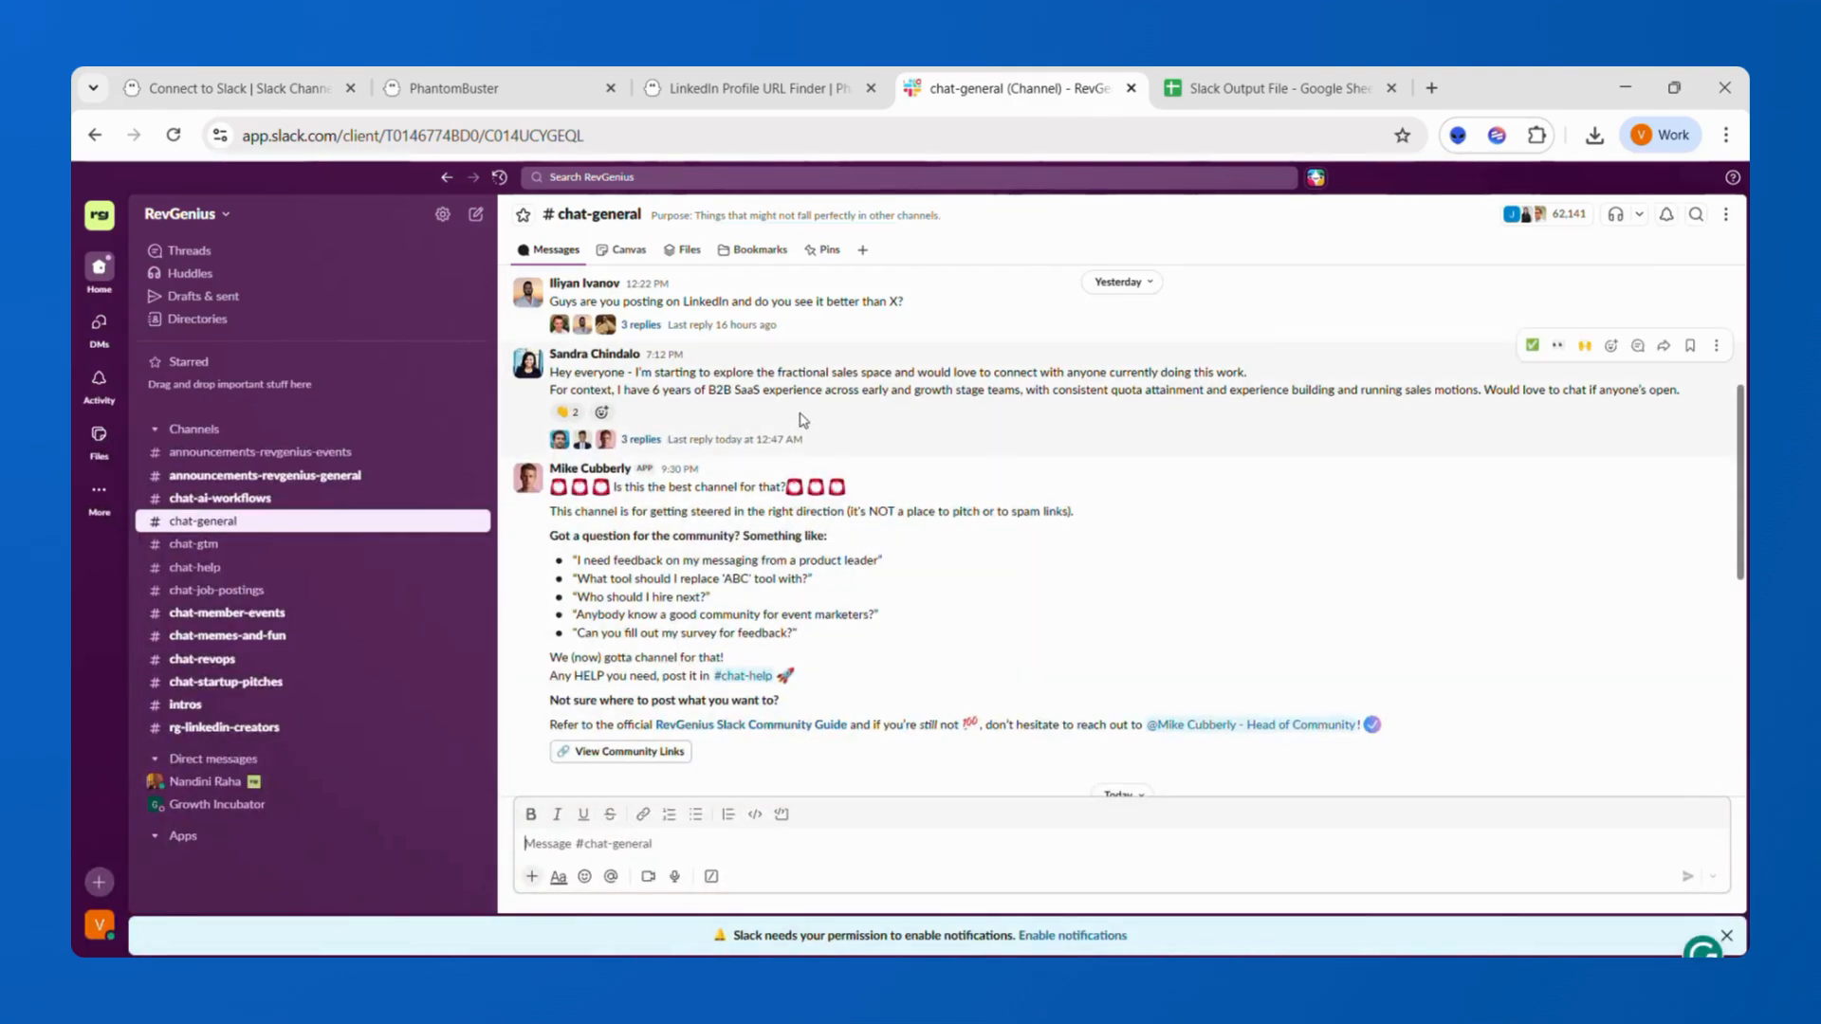
left_click(284, 90)
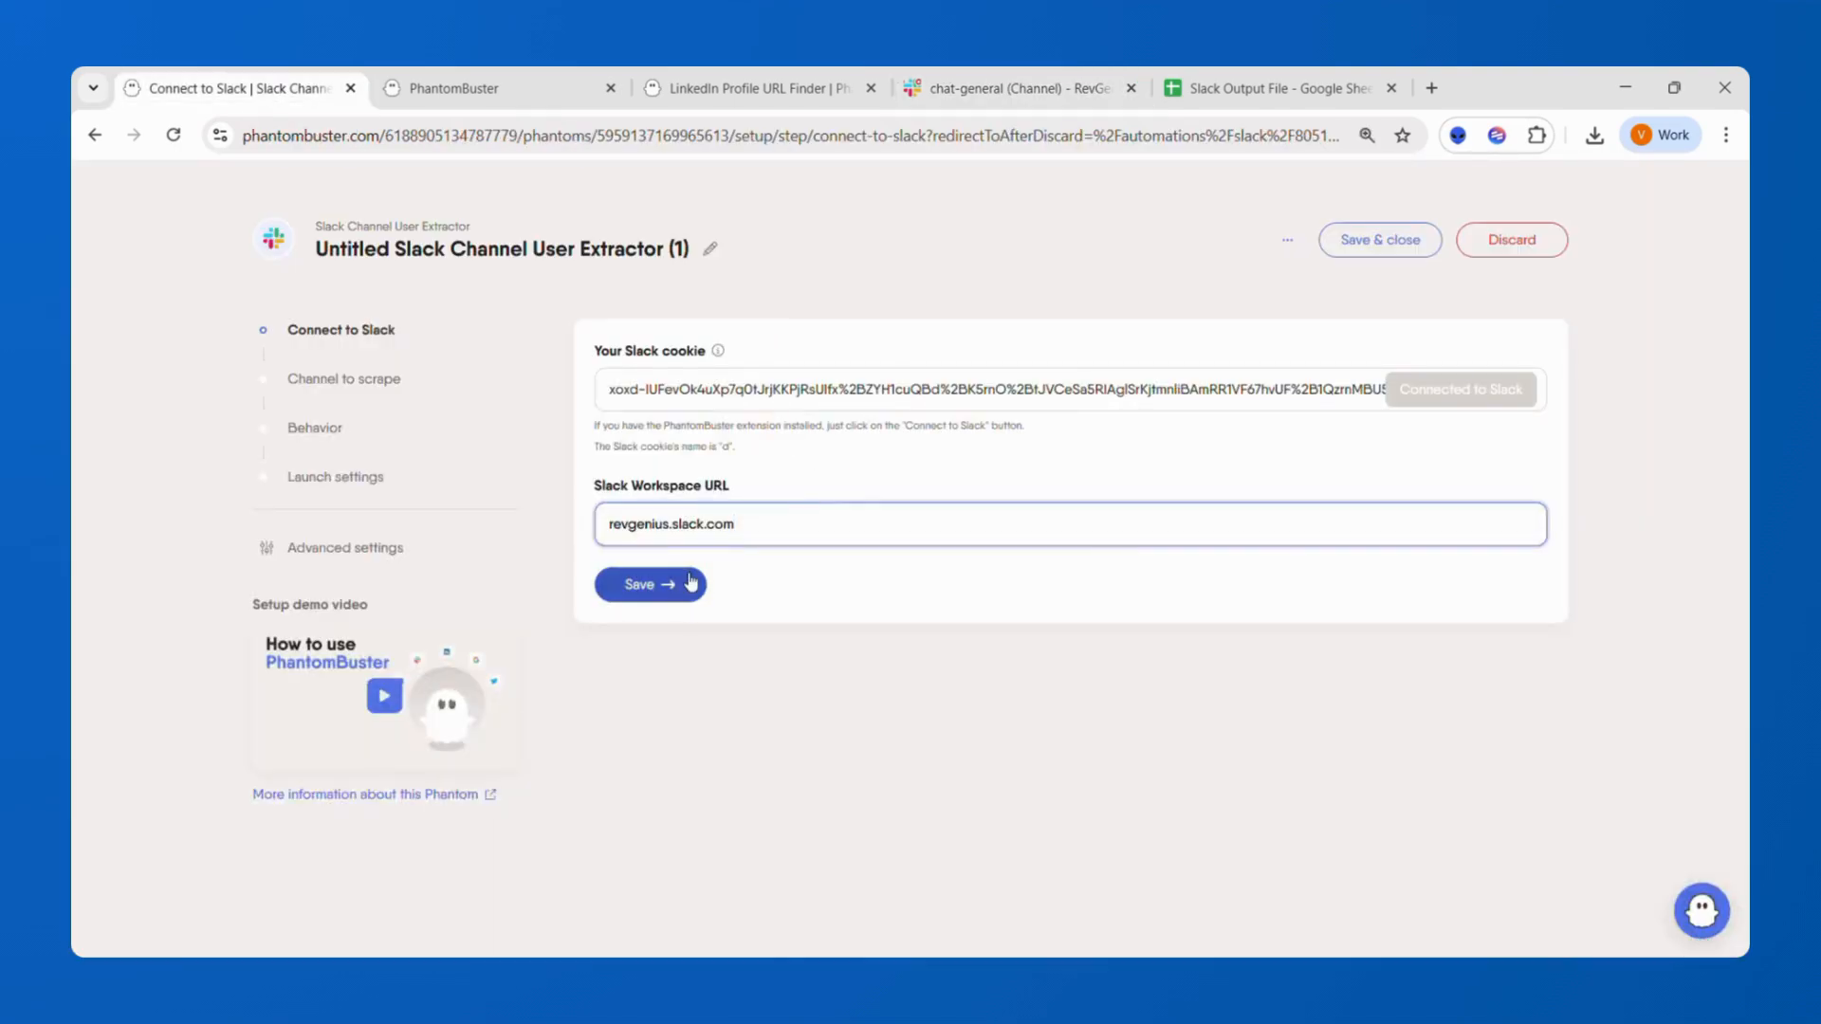
left_click(633, 584)
left_click(1109, 92)
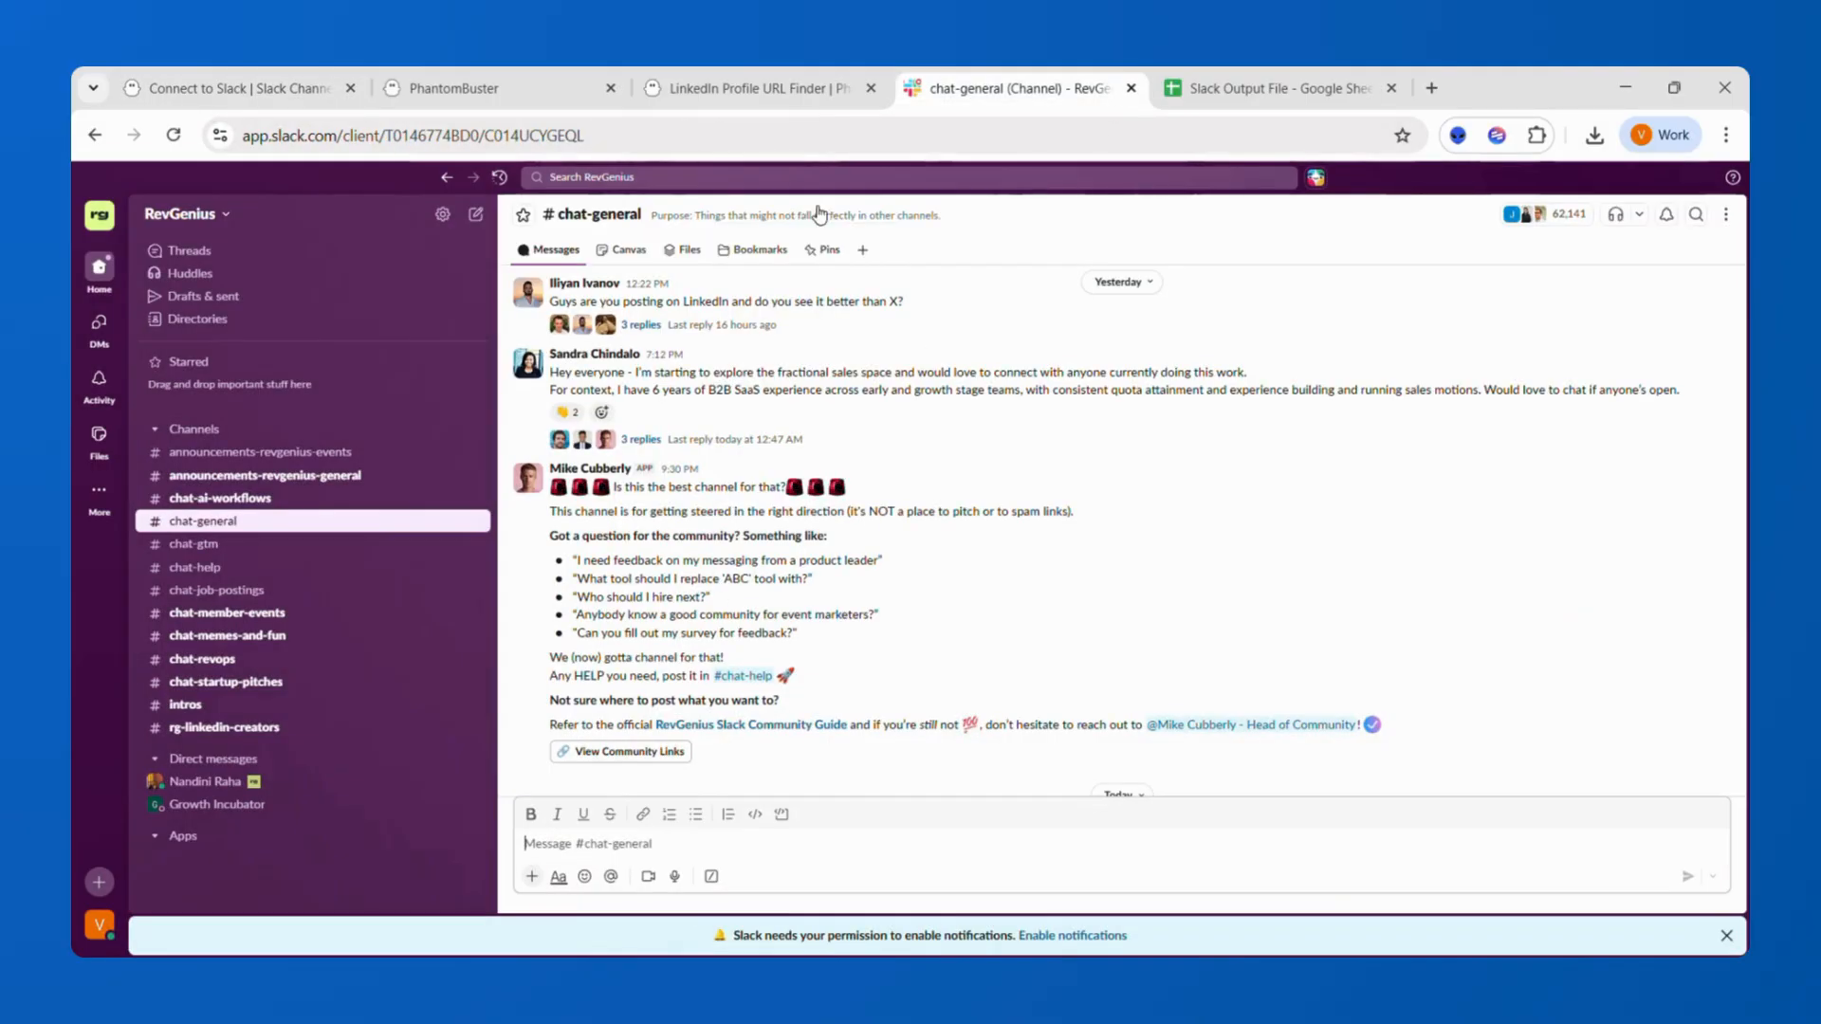
left_click(99, 219)
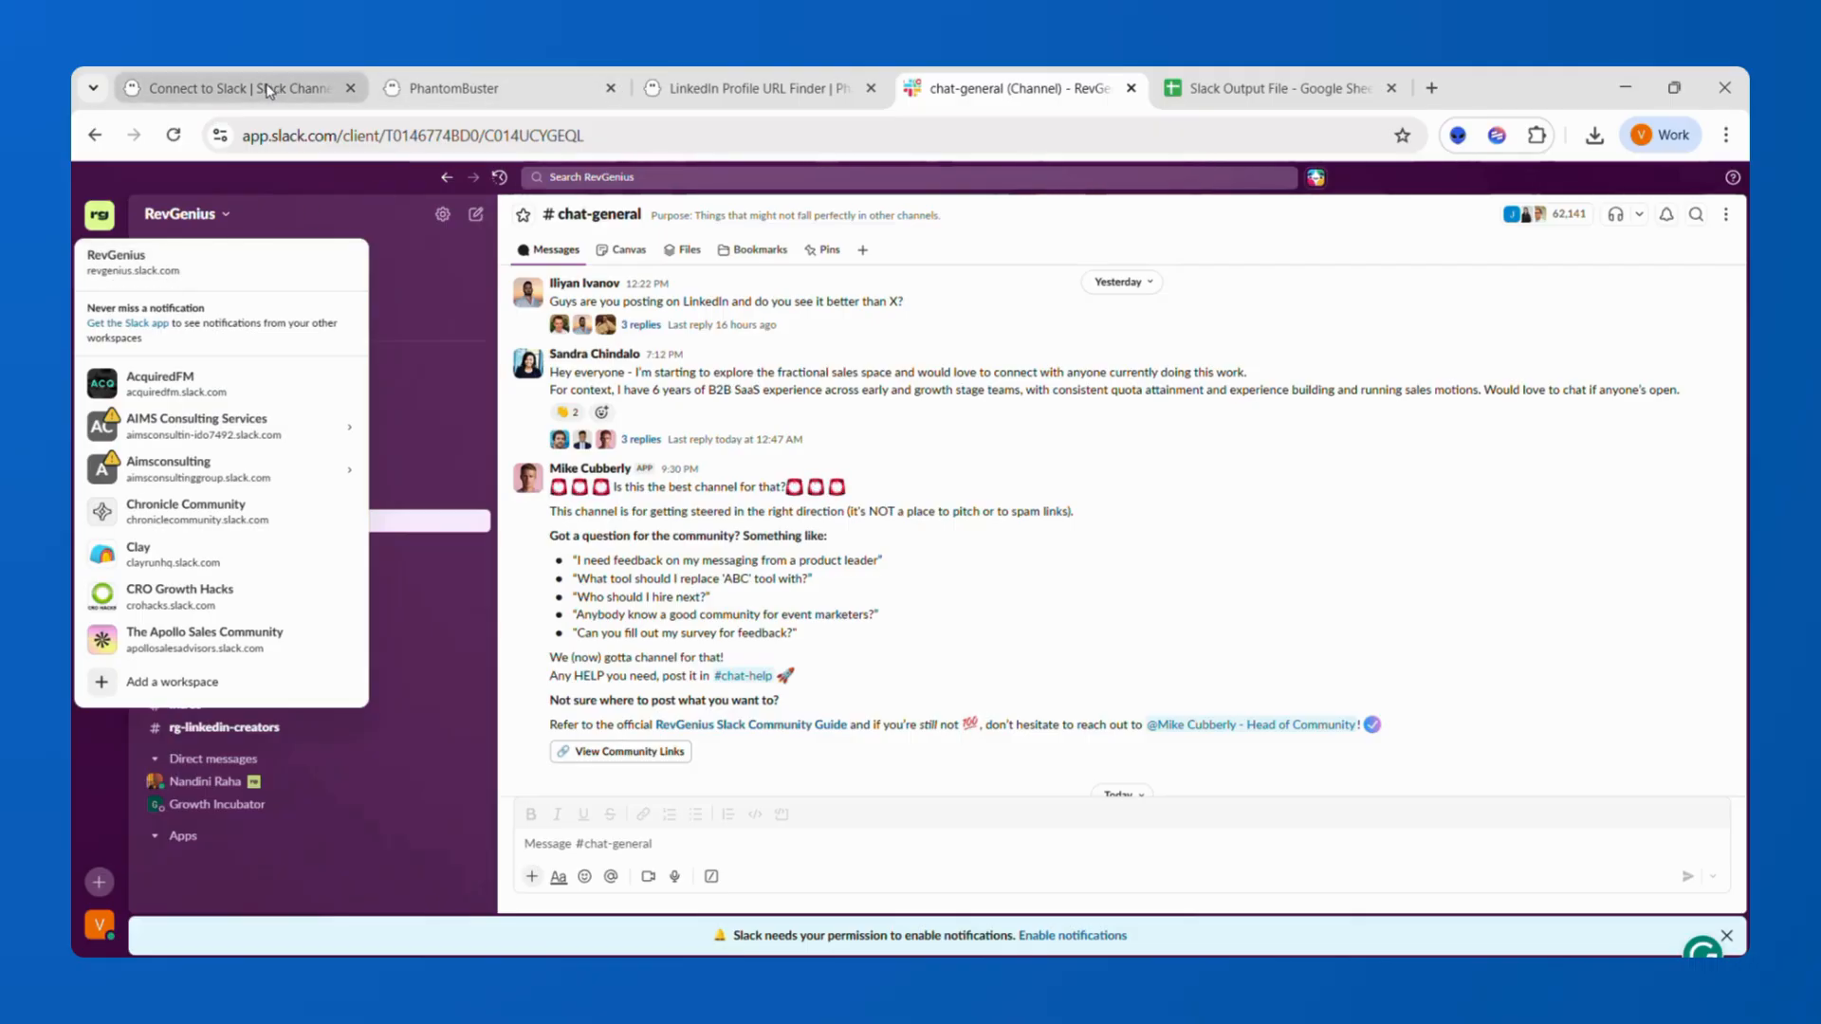
left_click(308, 91)
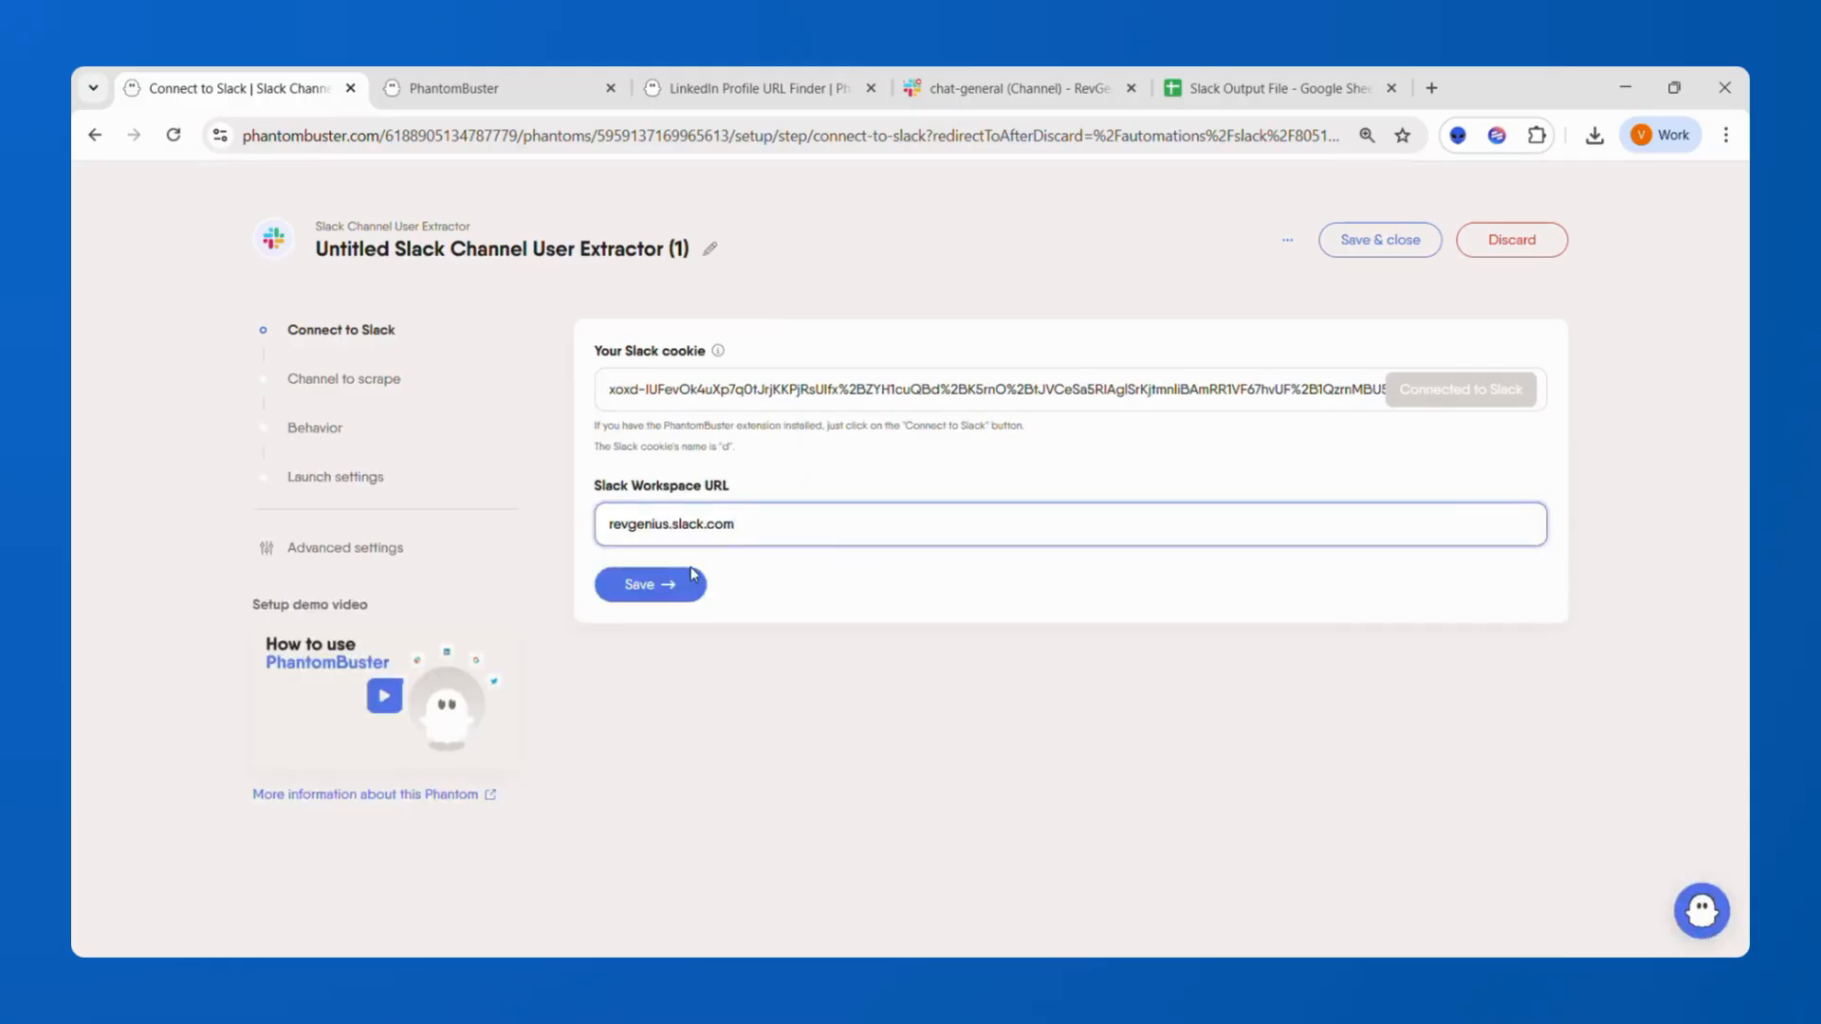
left_click(657, 582)
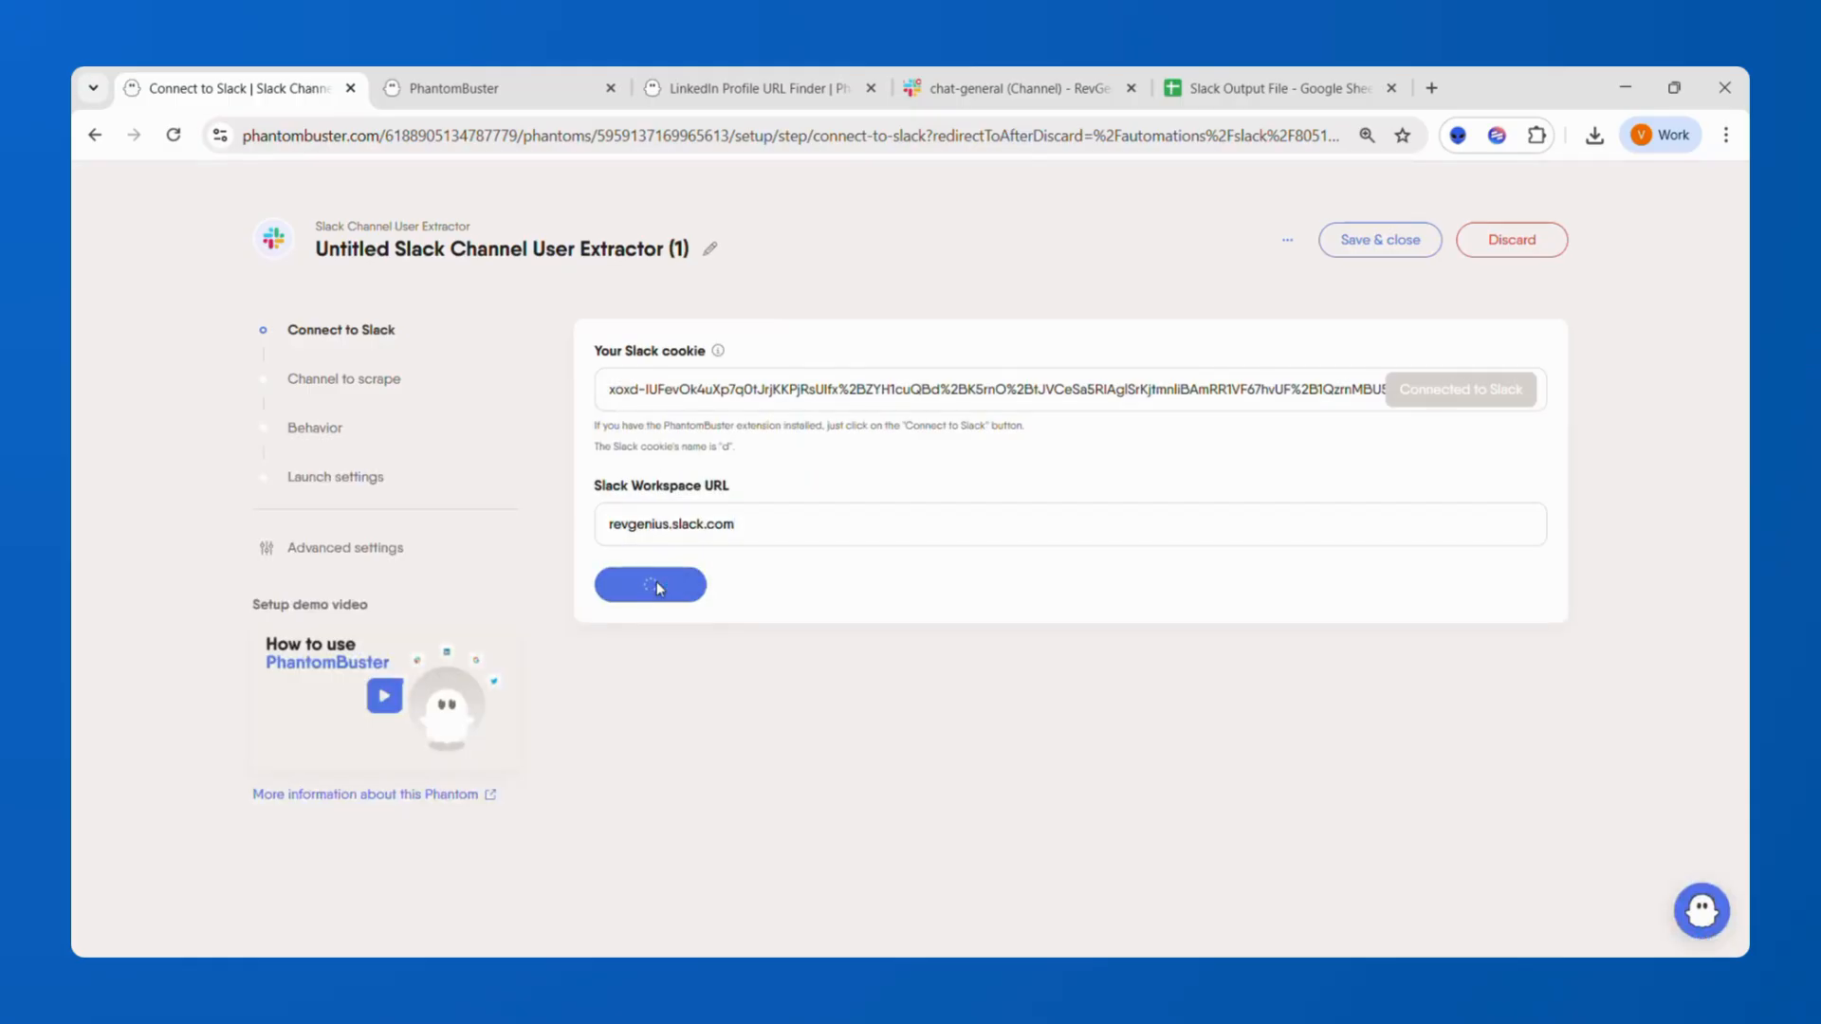
Enter #chat-general as the Slack channel to scrape and save the step.
left_click(744, 452)
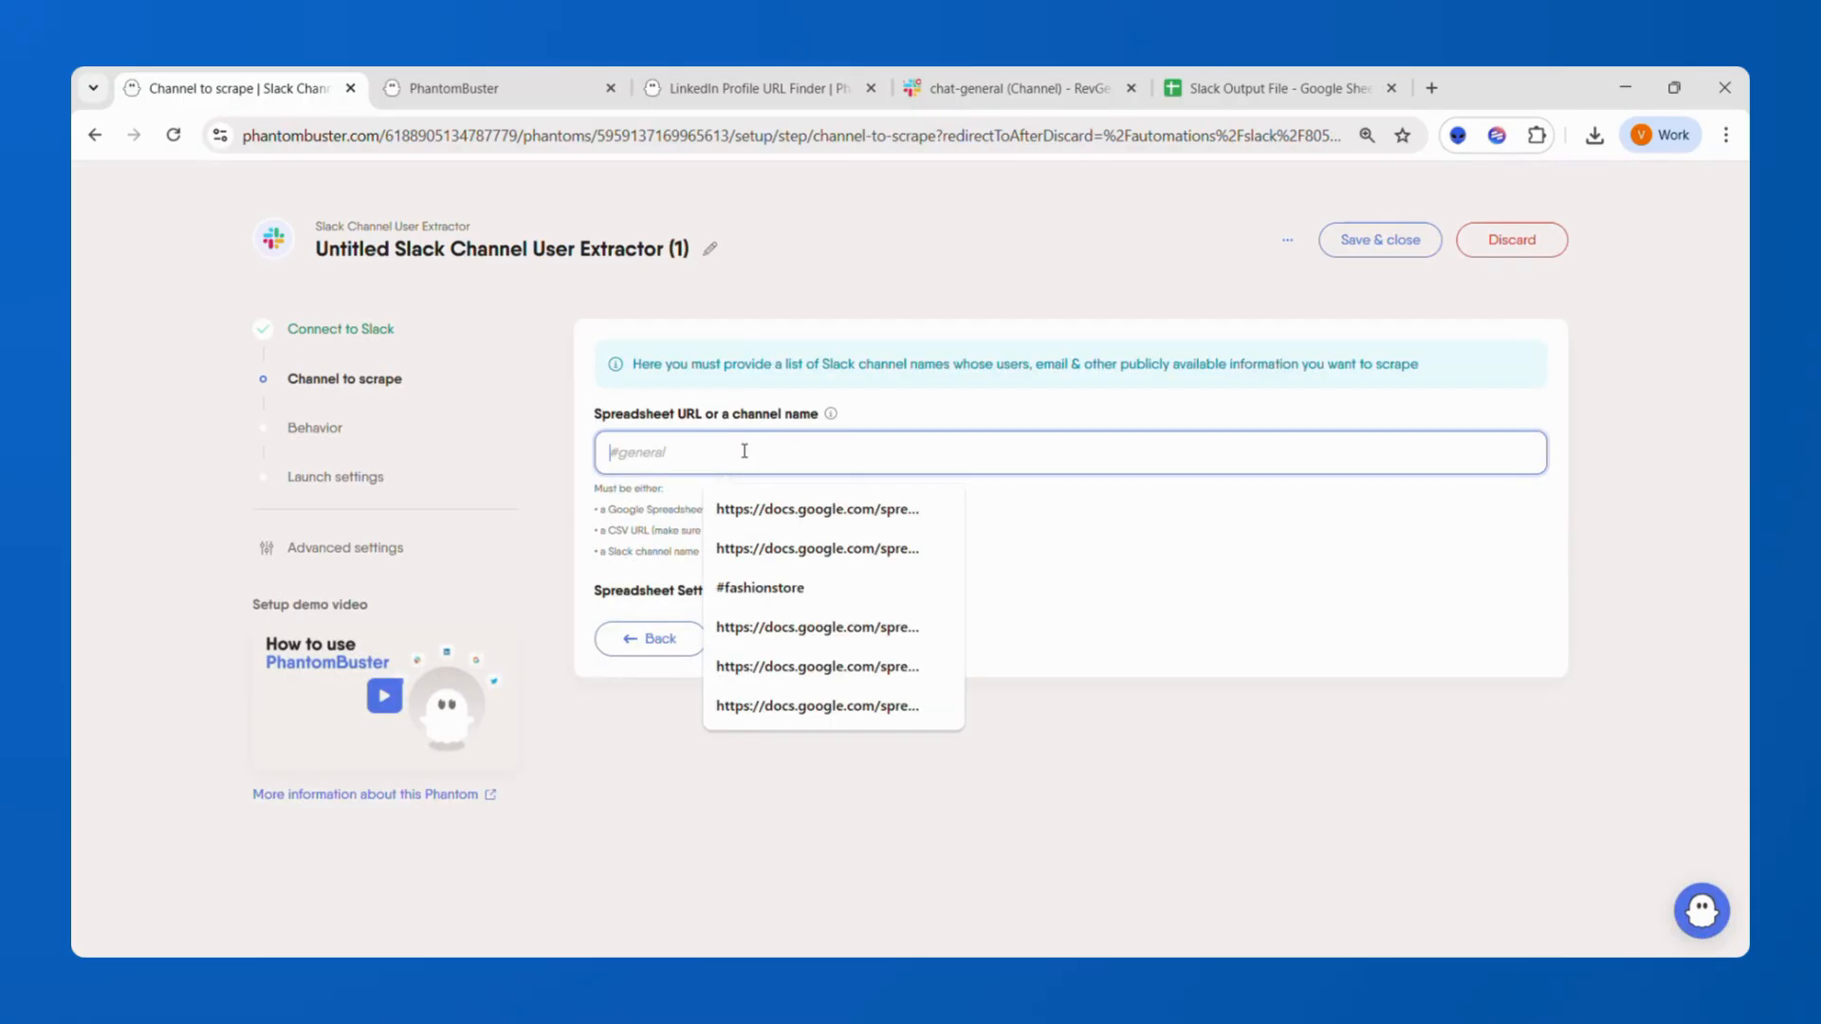
type("#")
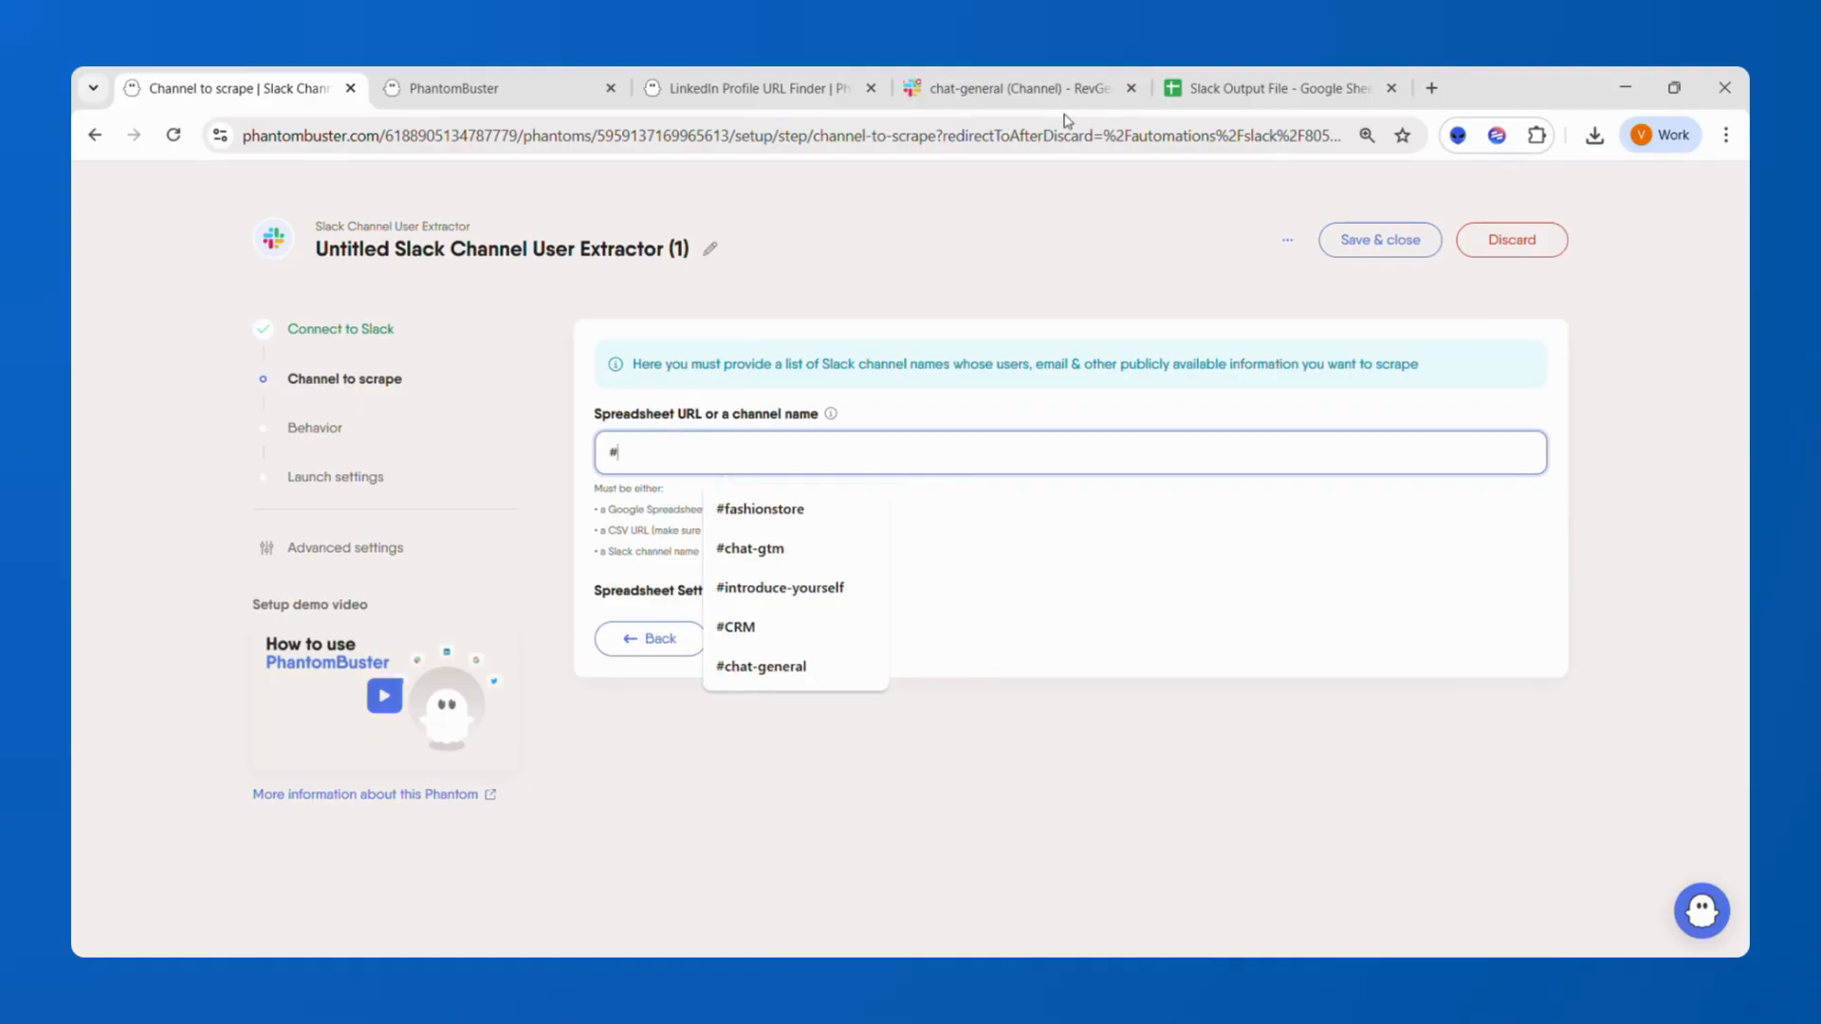
left_click(1053, 88)
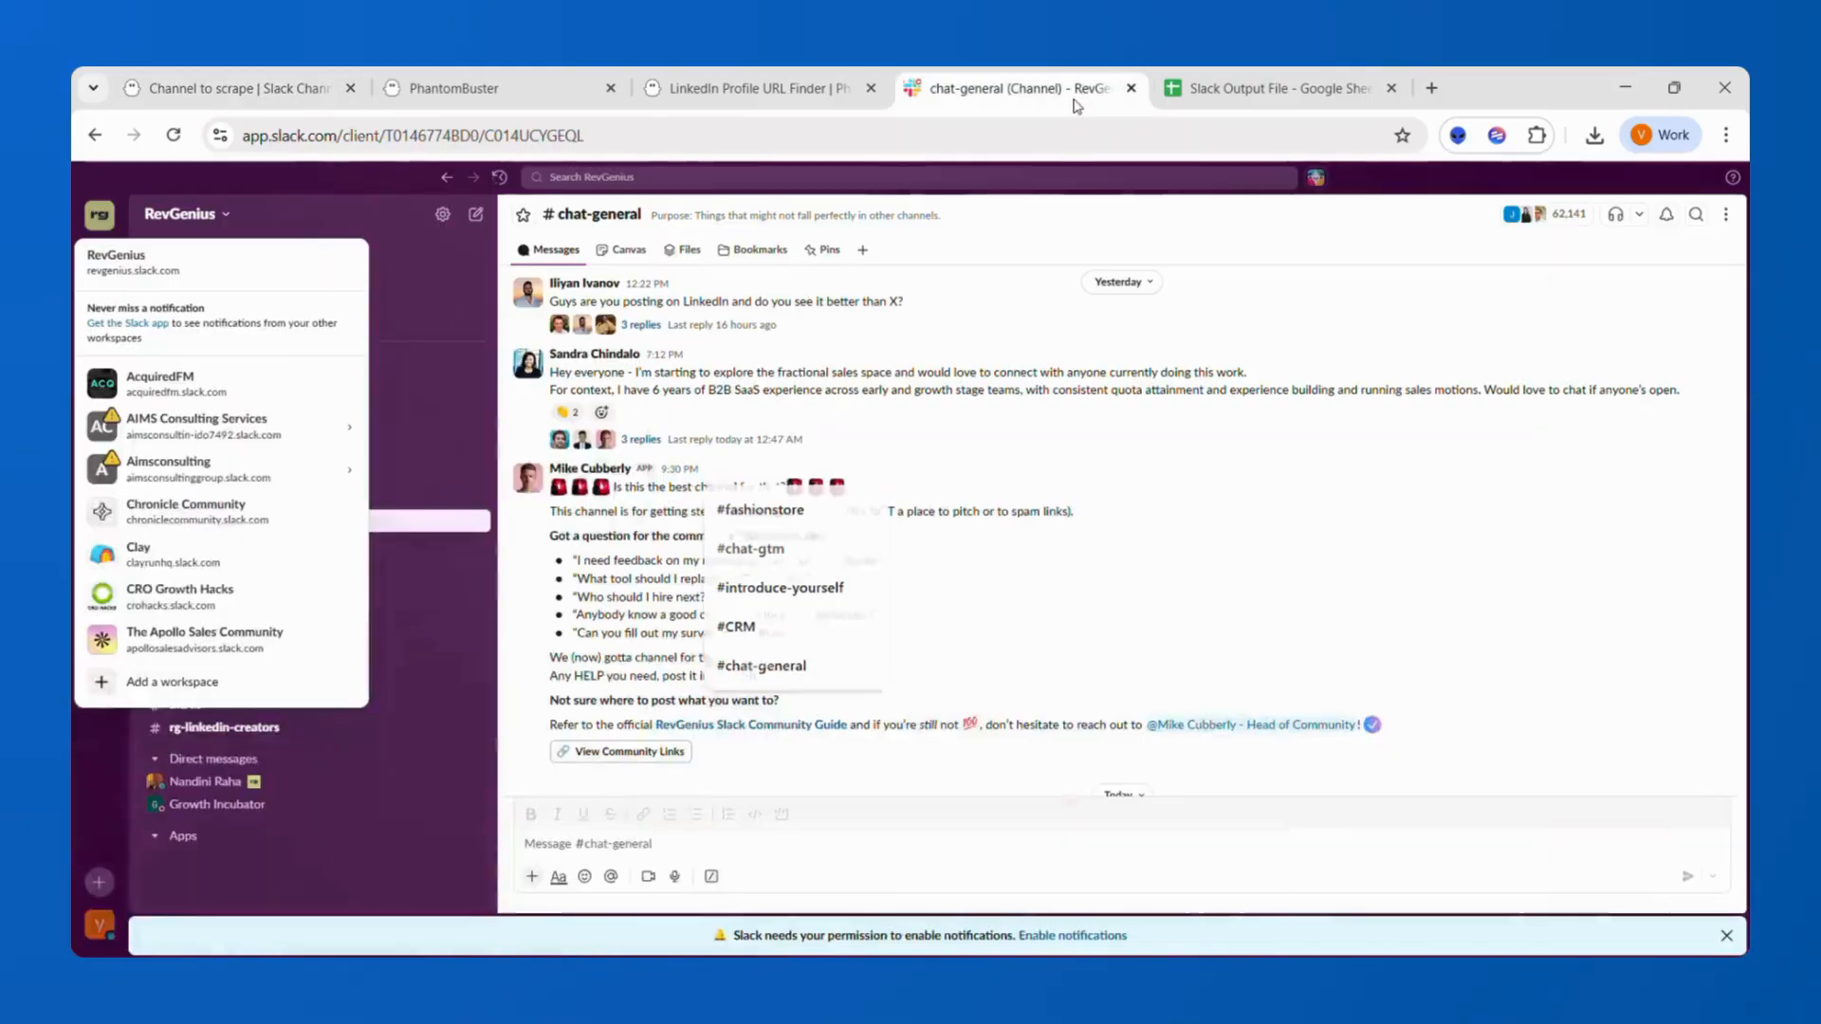
left_click(960, 407)
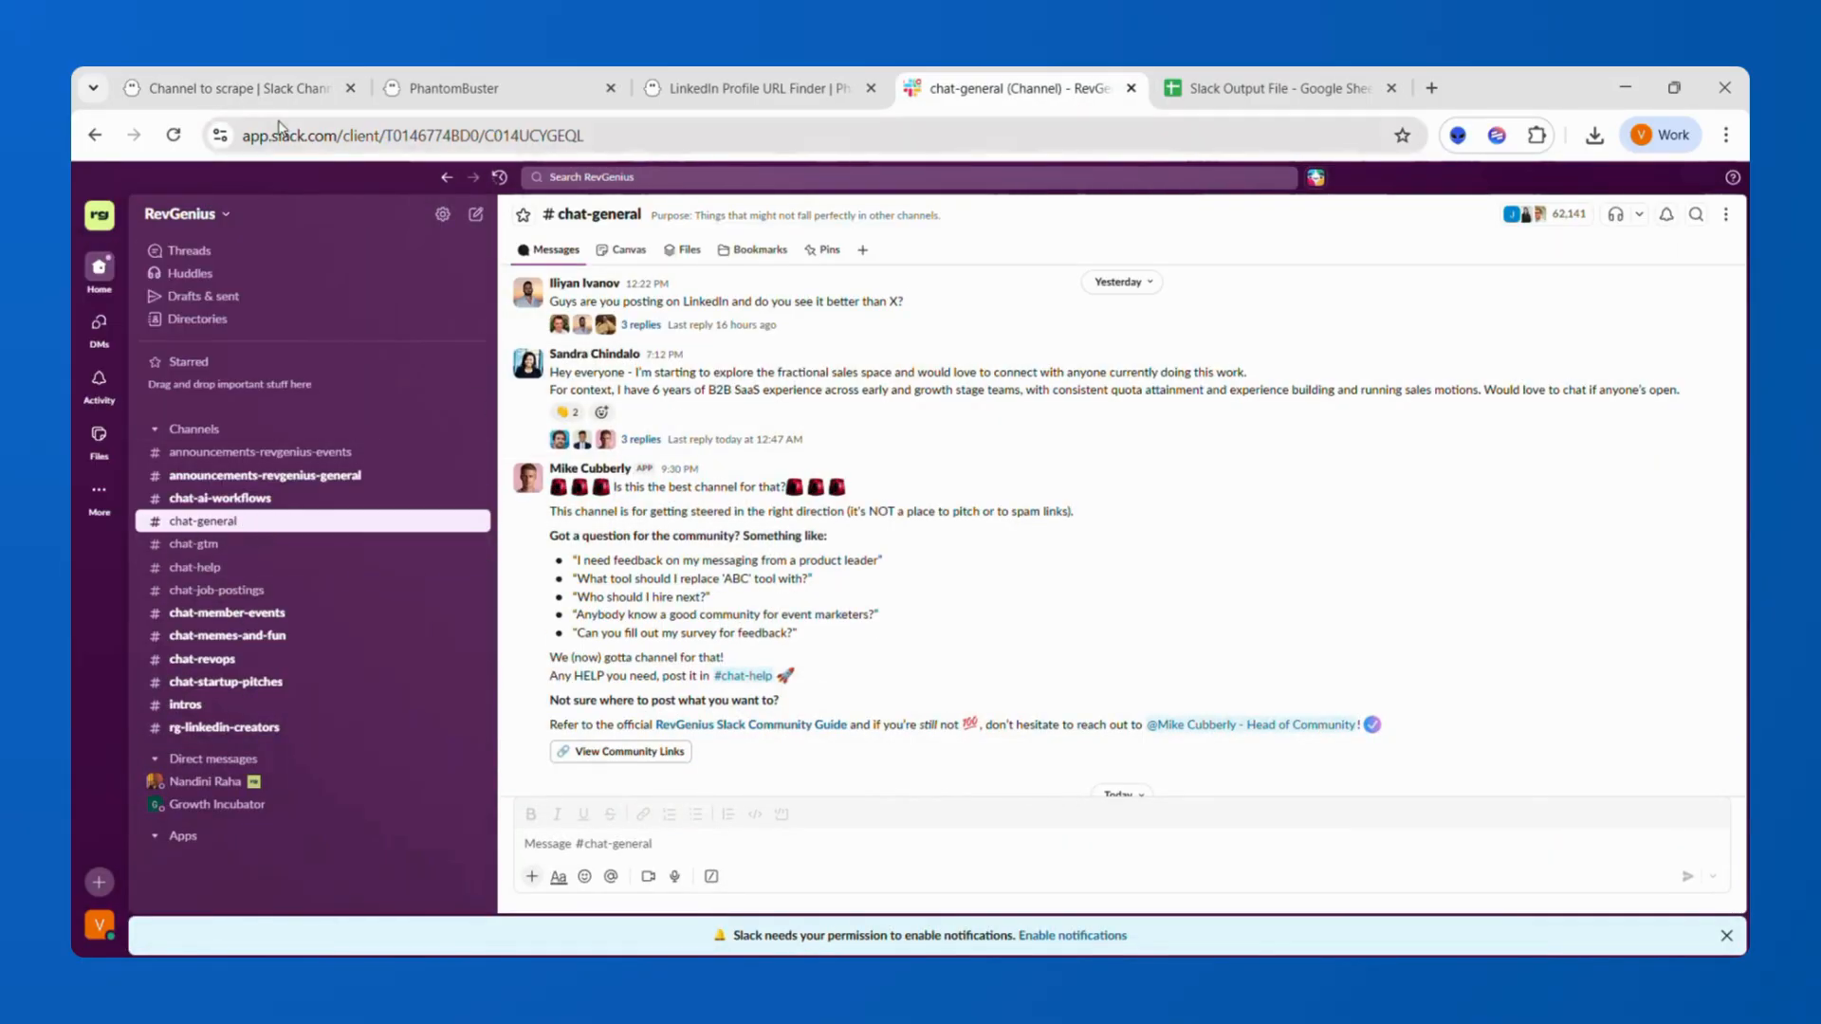
left_click(297, 100)
type("c")
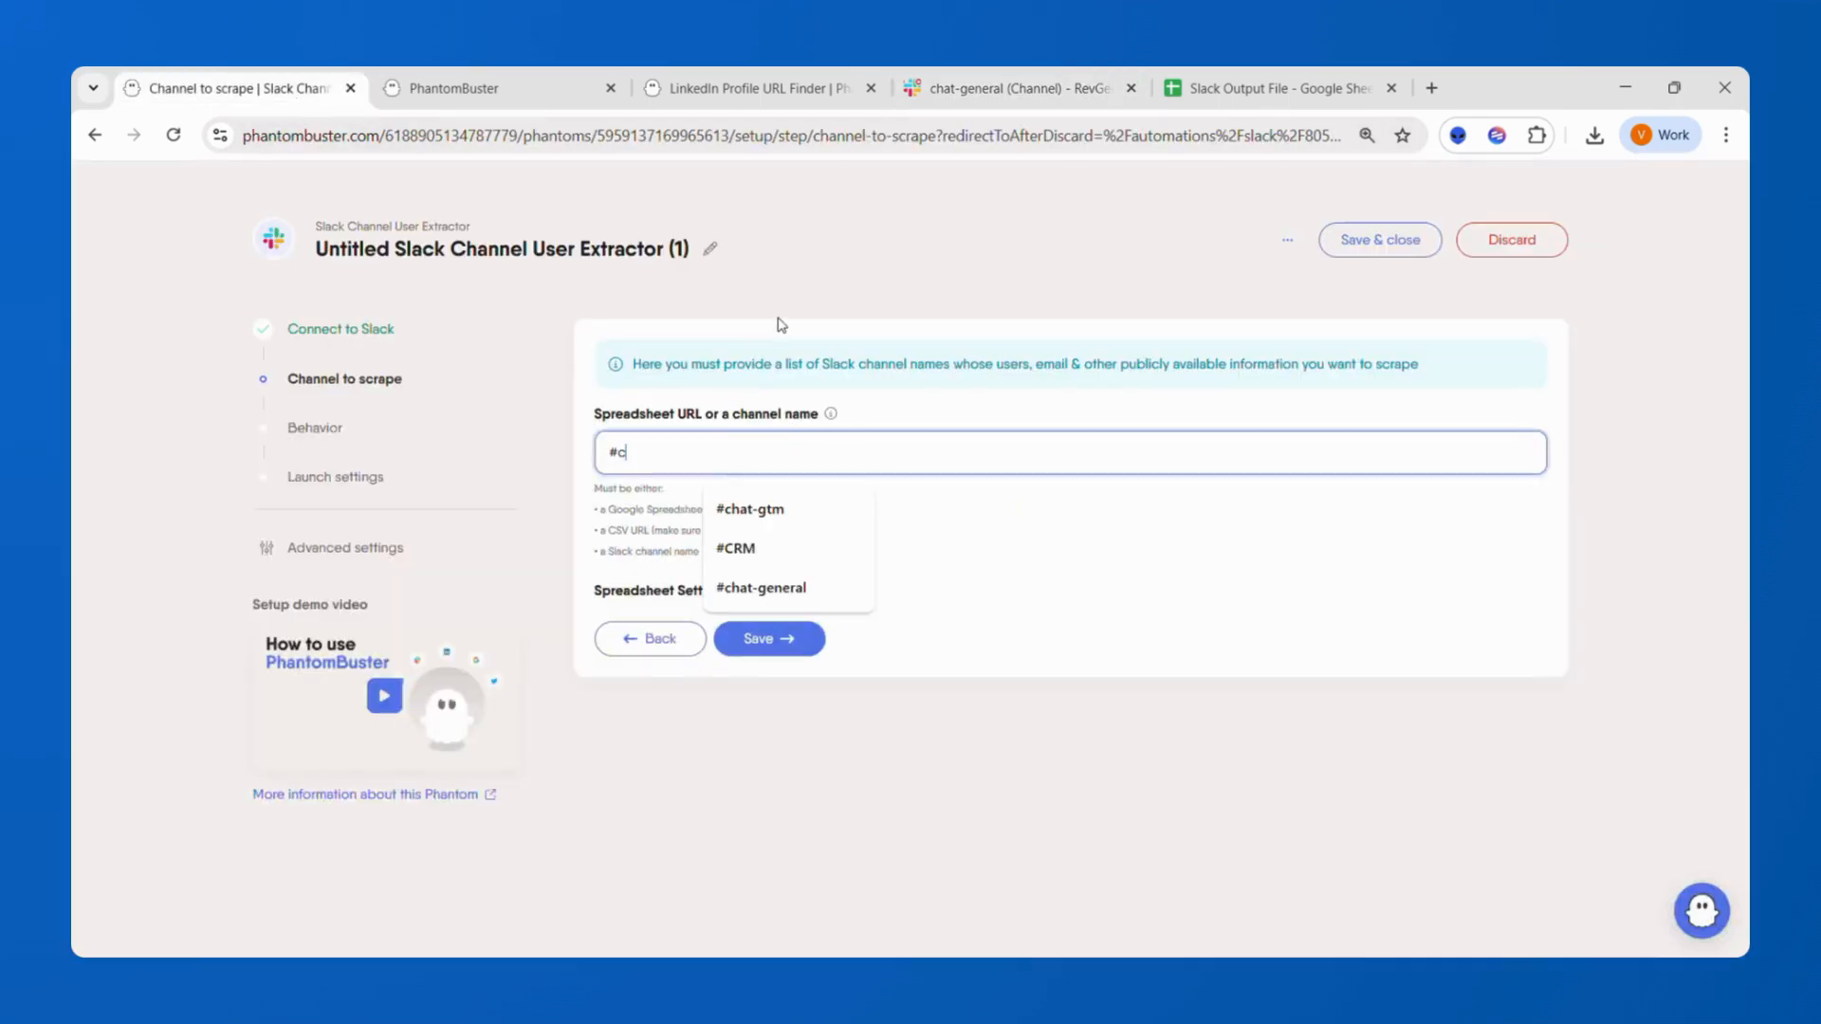
type("hat-gen")
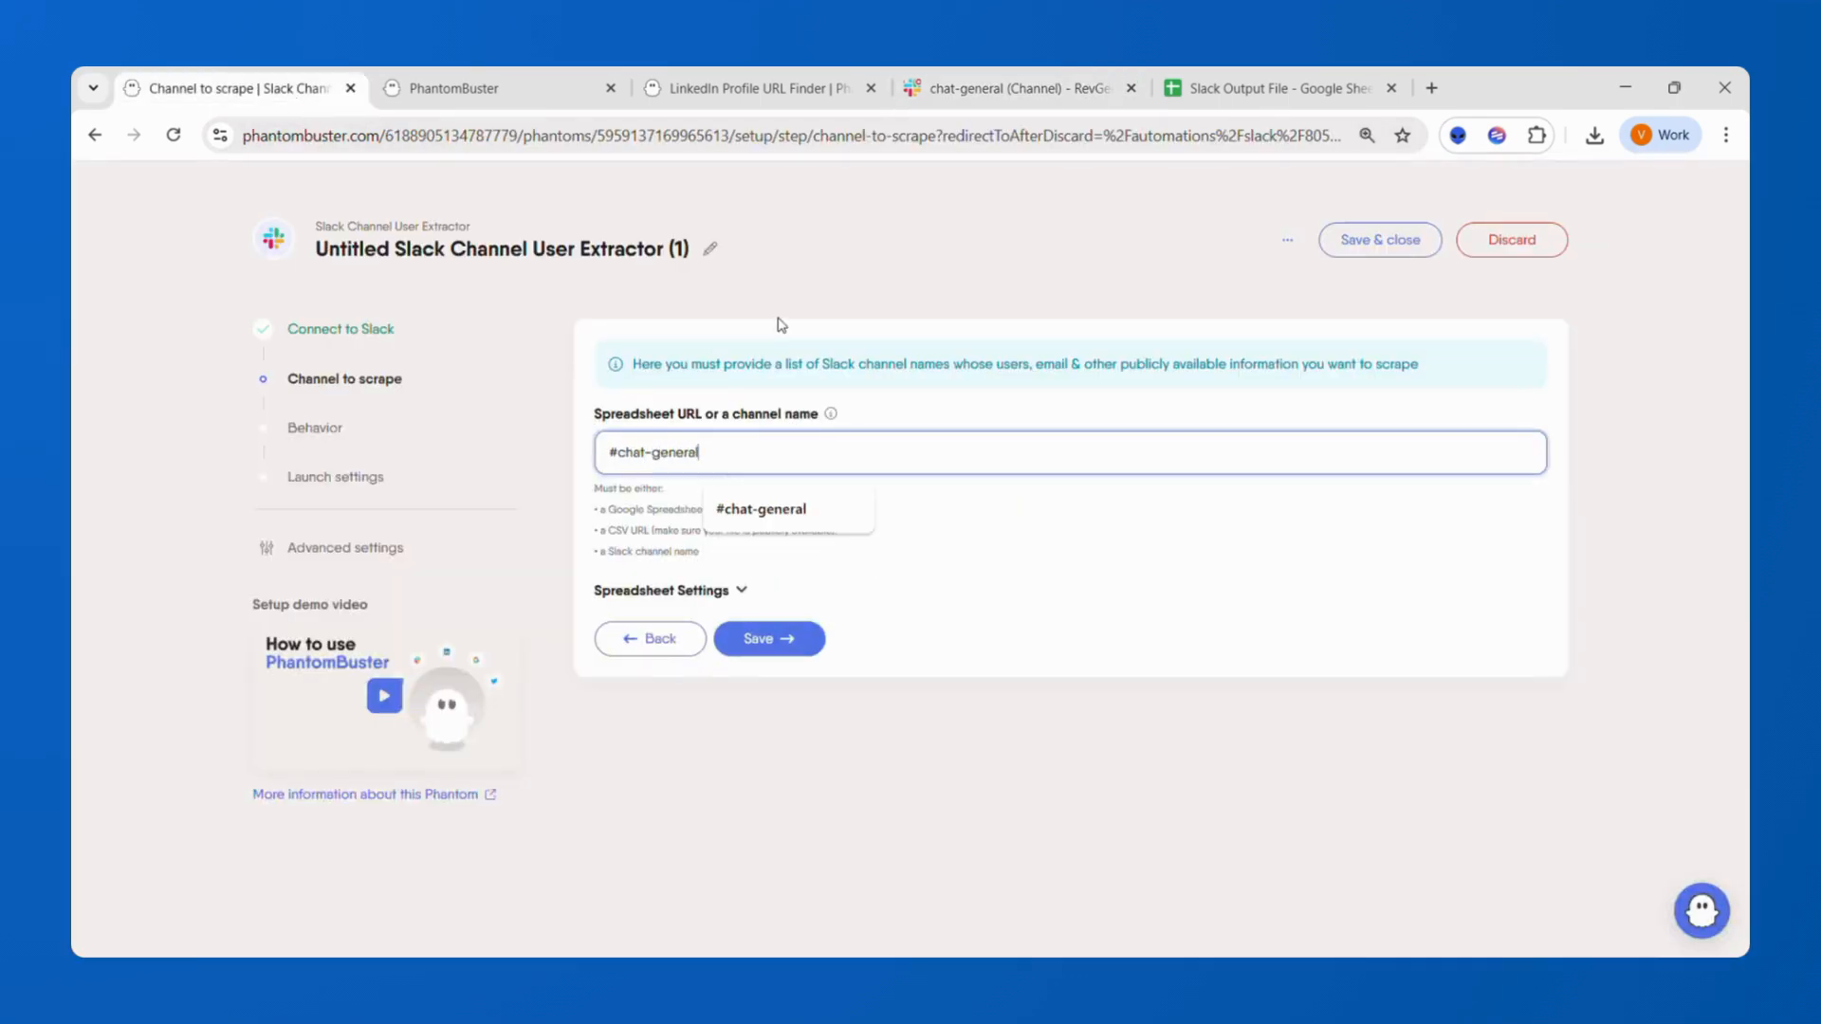
type("eral")
key("Return")
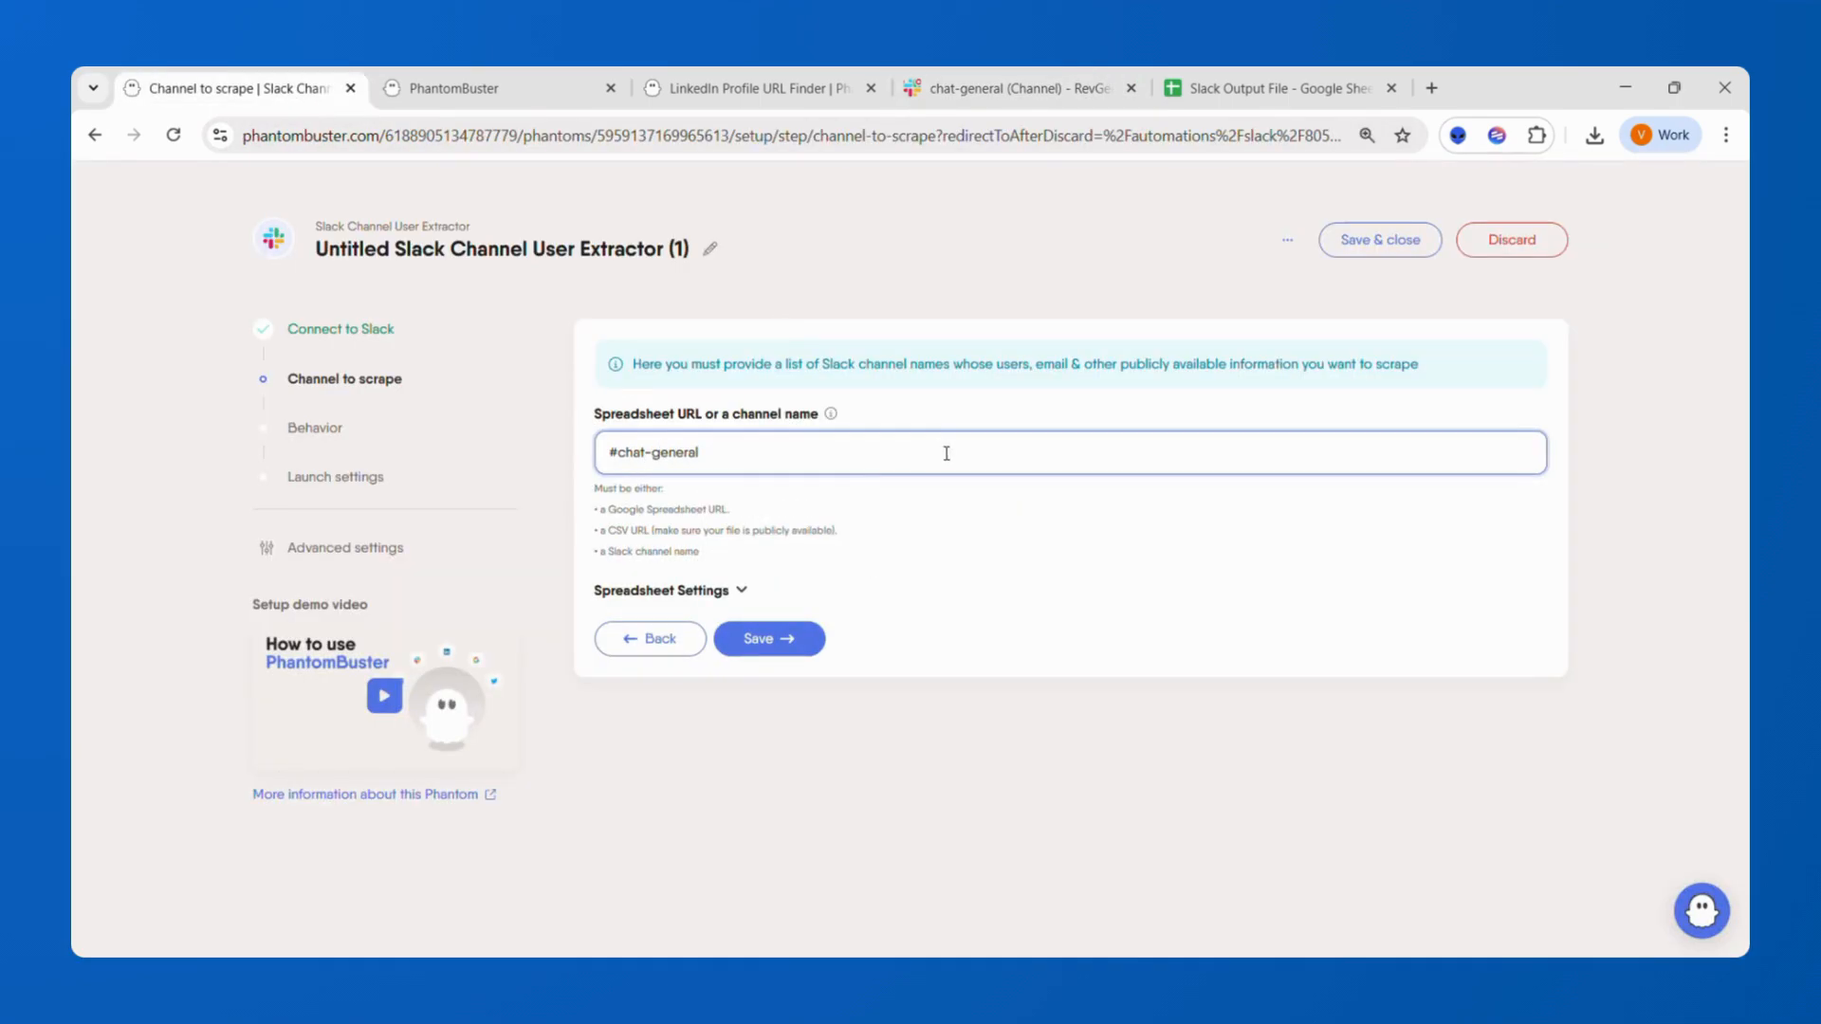
left_click(801, 645)
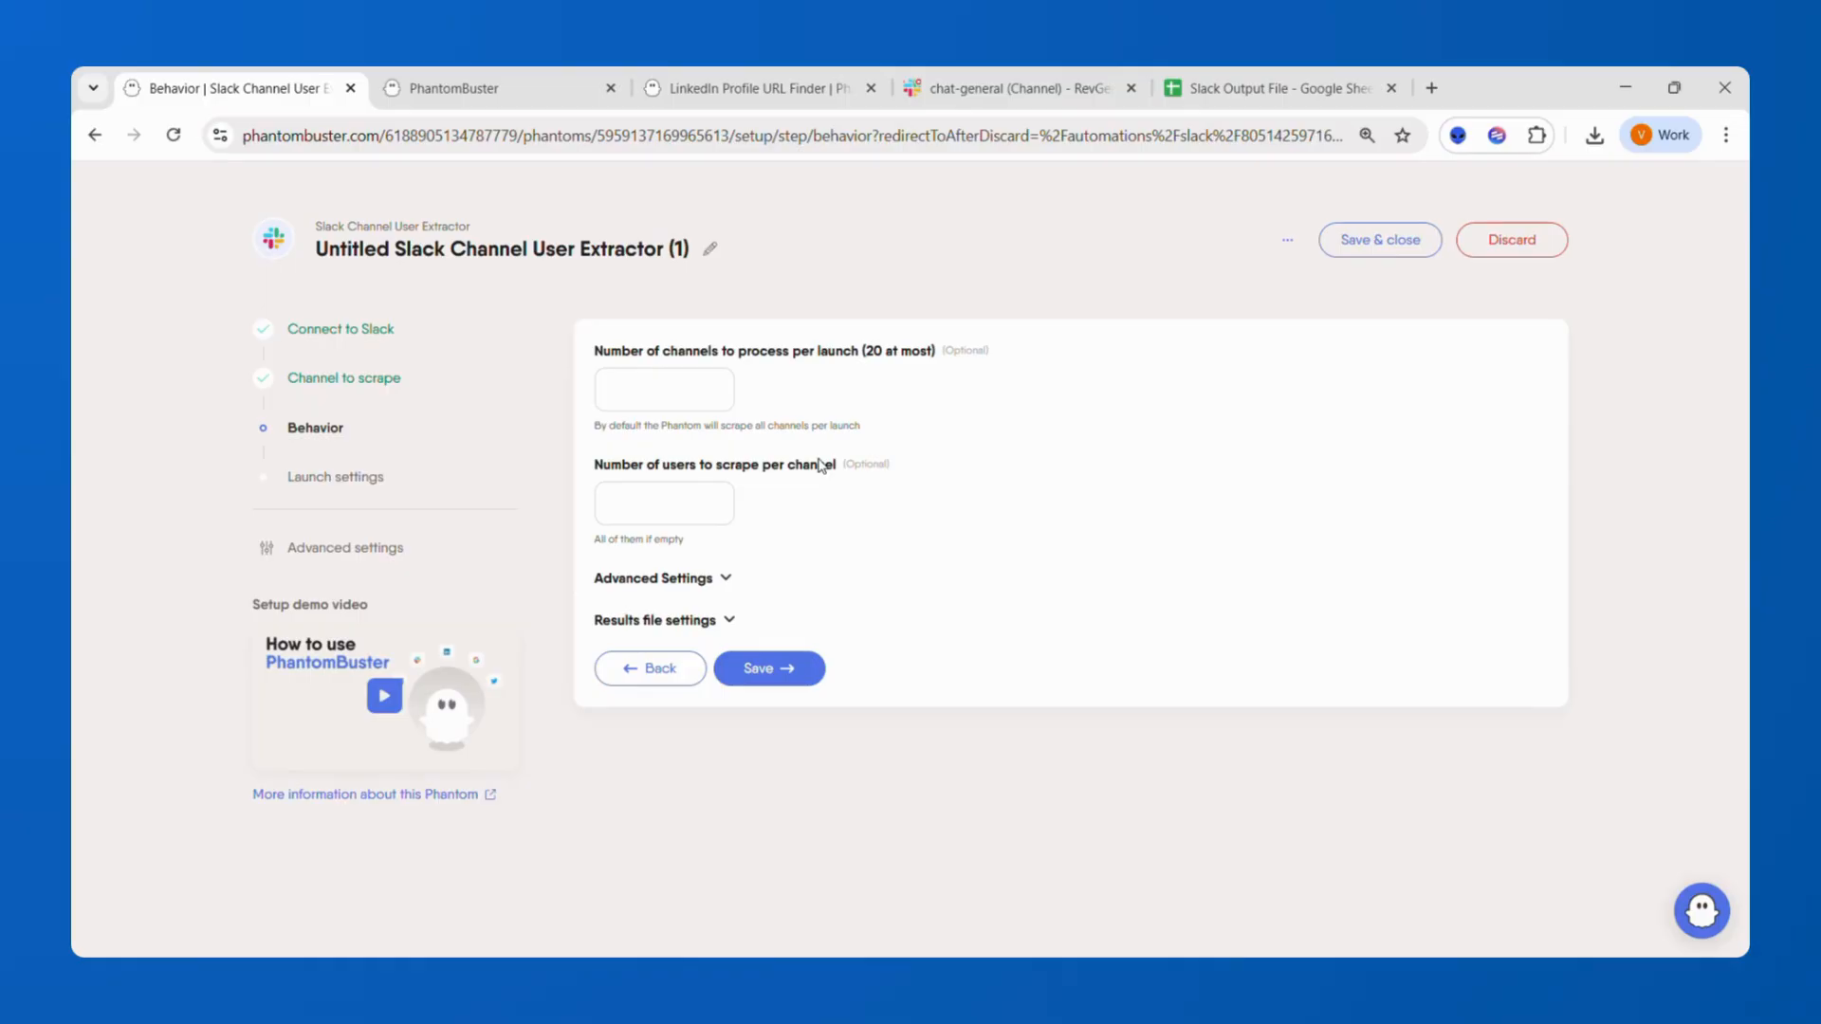
Browse the chat-job-postings and chat-gtm channels in Slack as other scraping candidates.
left_click(1091, 90)
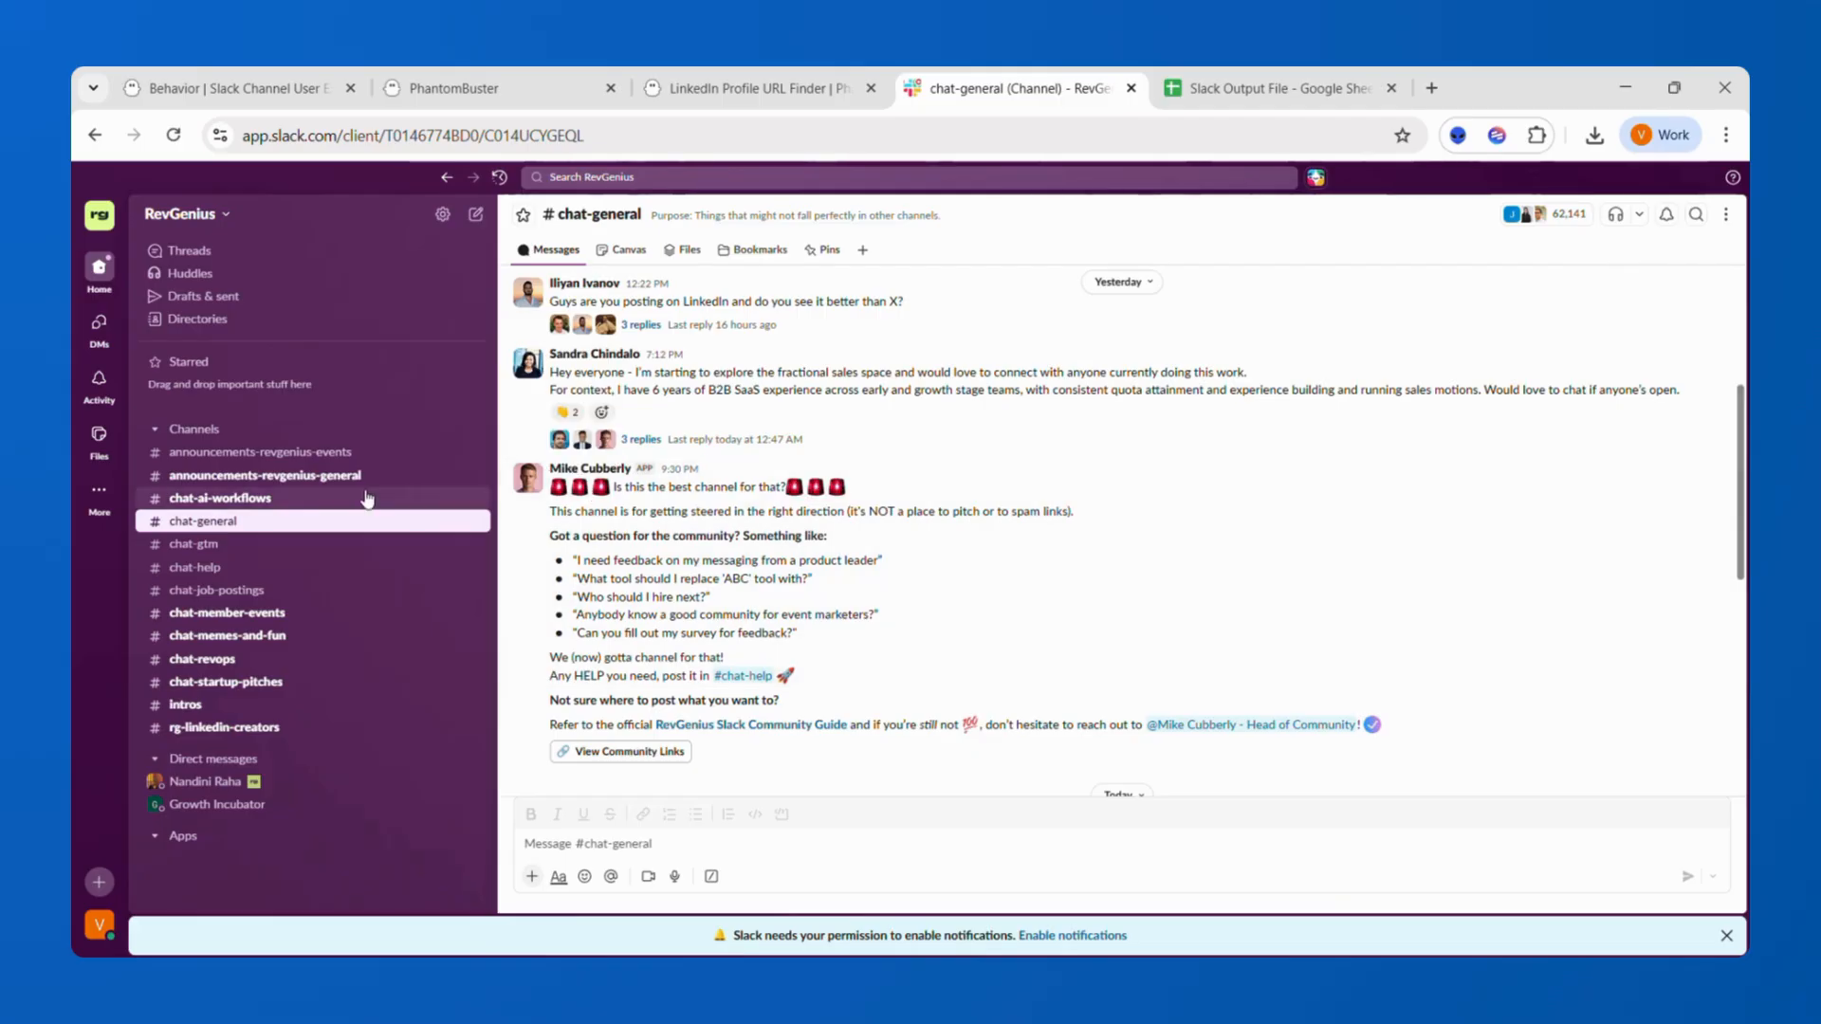
left_click(311, 600)
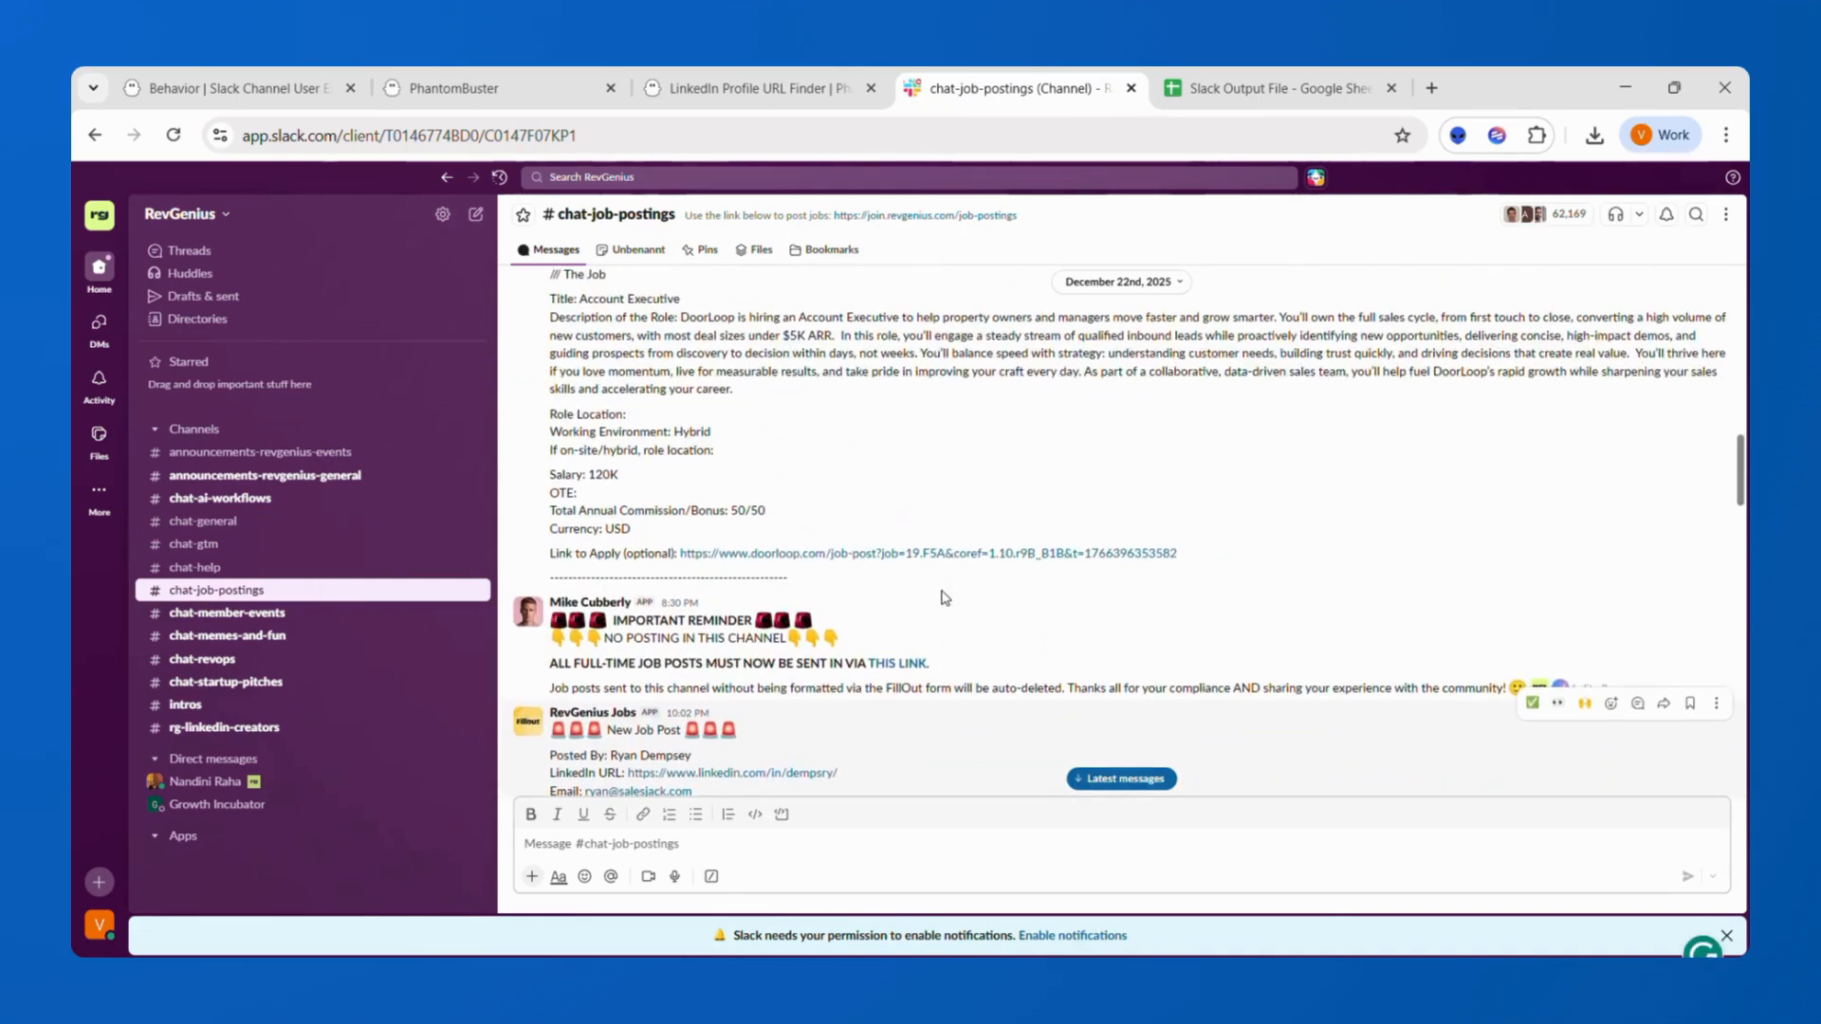
scroll(945, 597, "up", 10)
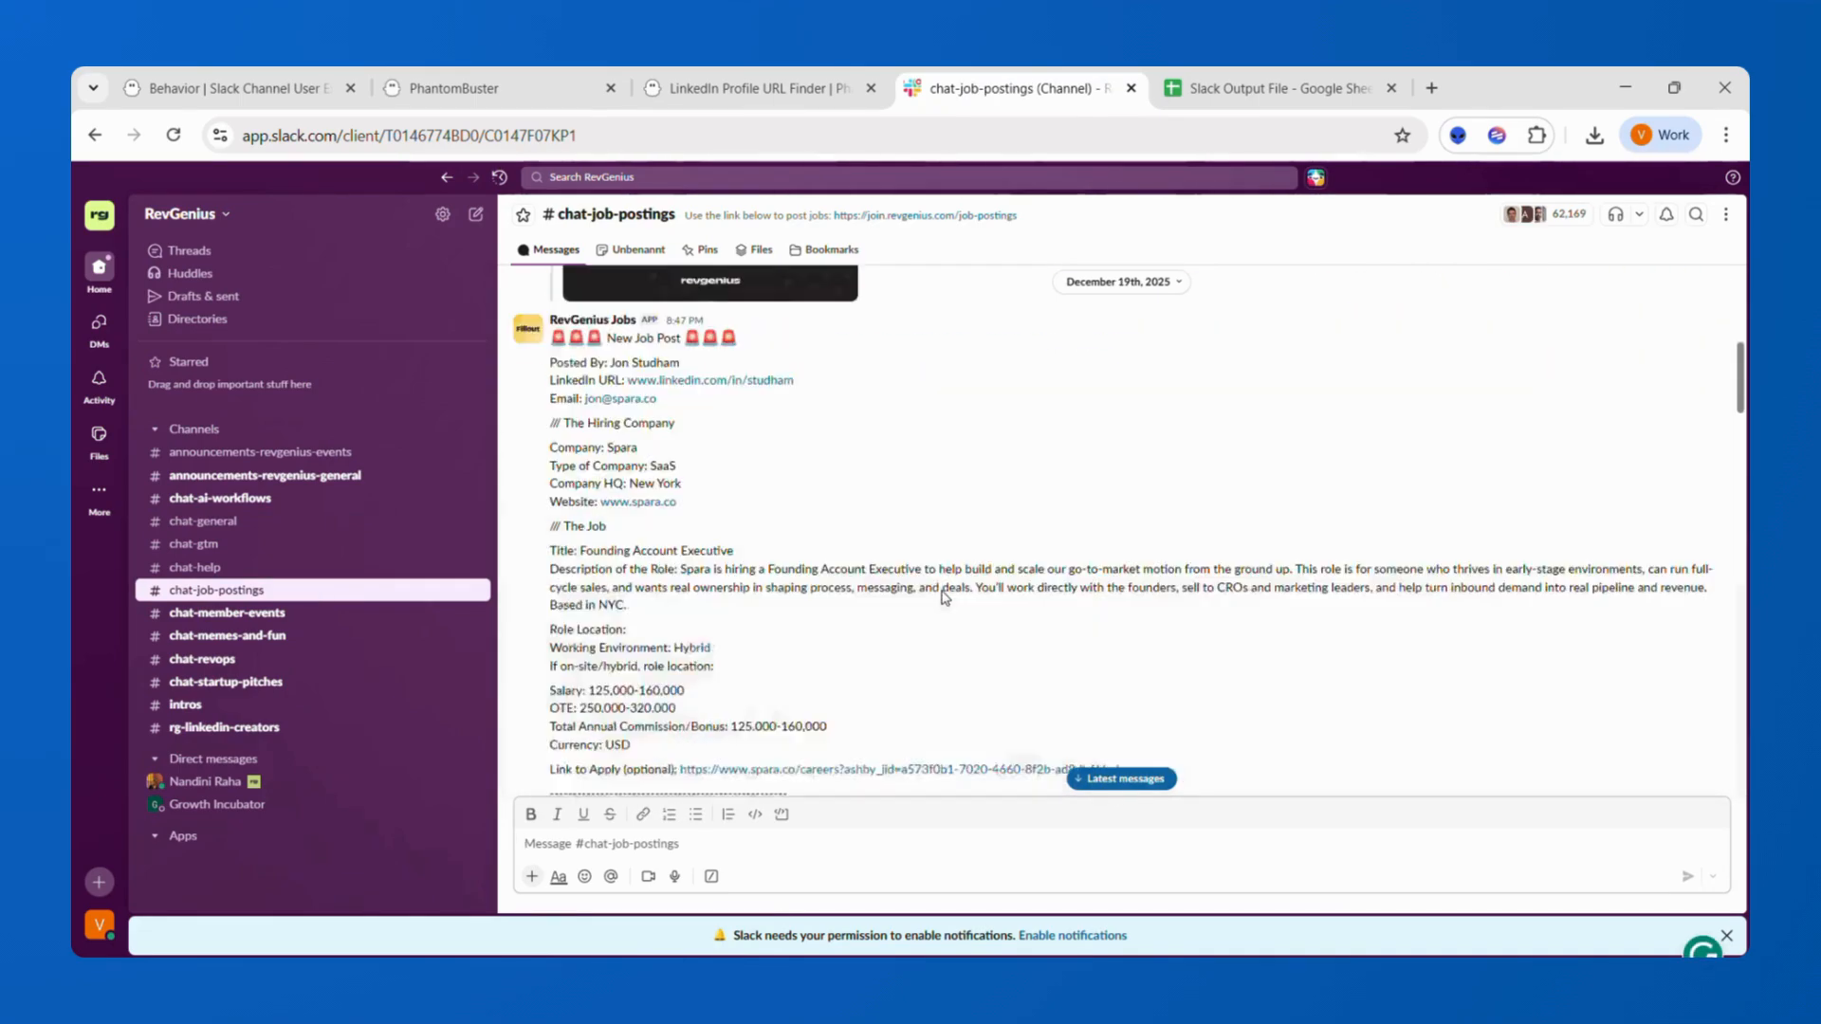
scroll(945, 597, "up", 5)
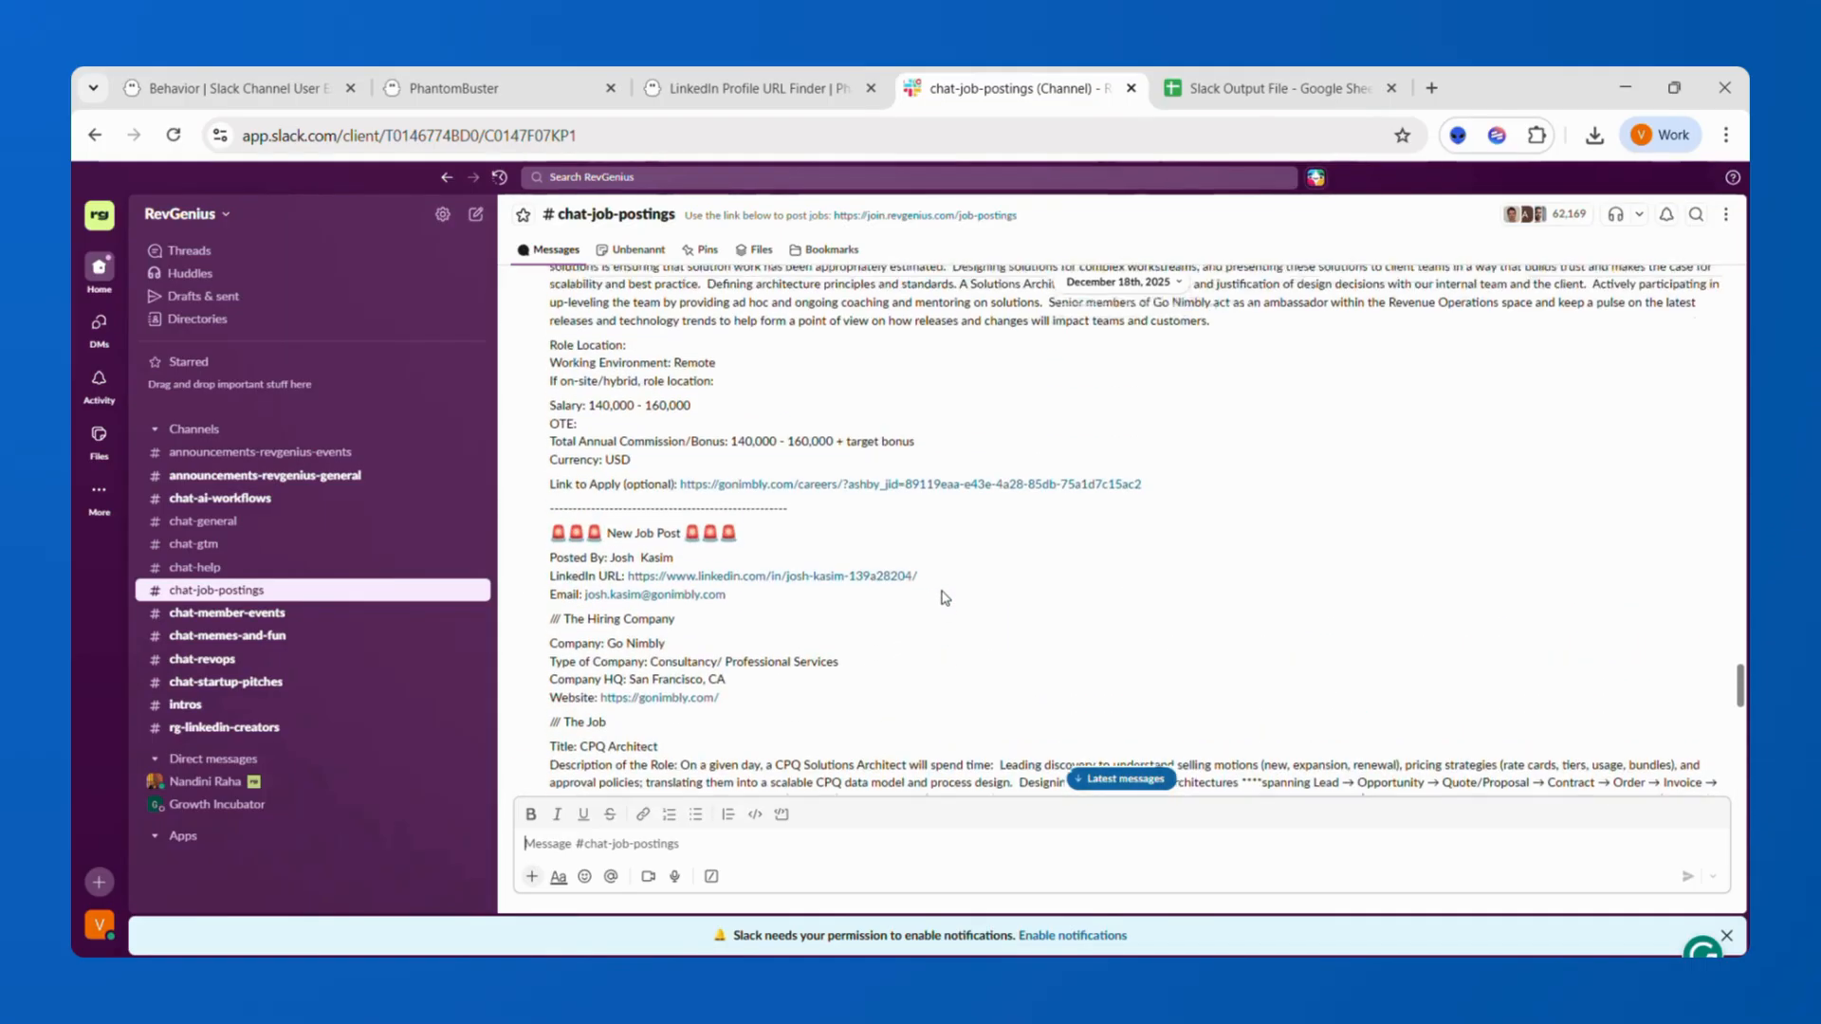
scroll(945, 598, "up", 8)
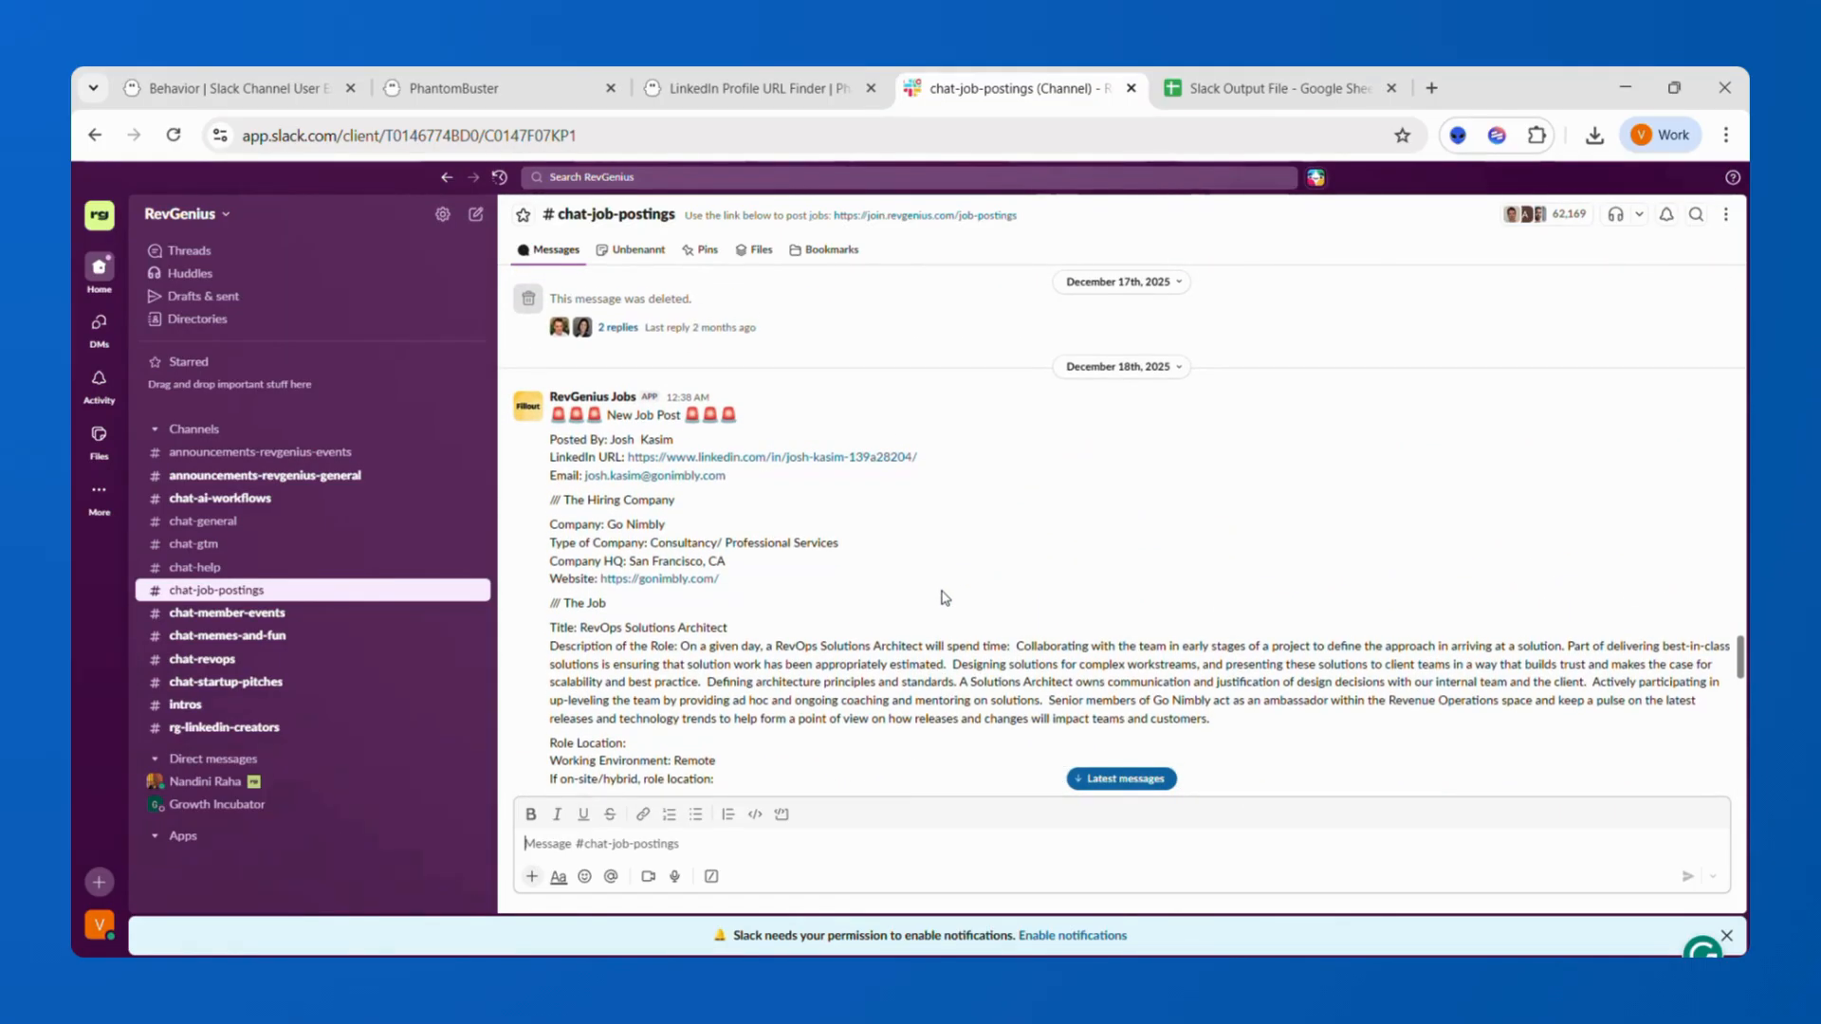
scroll(944, 598, "up", 4)
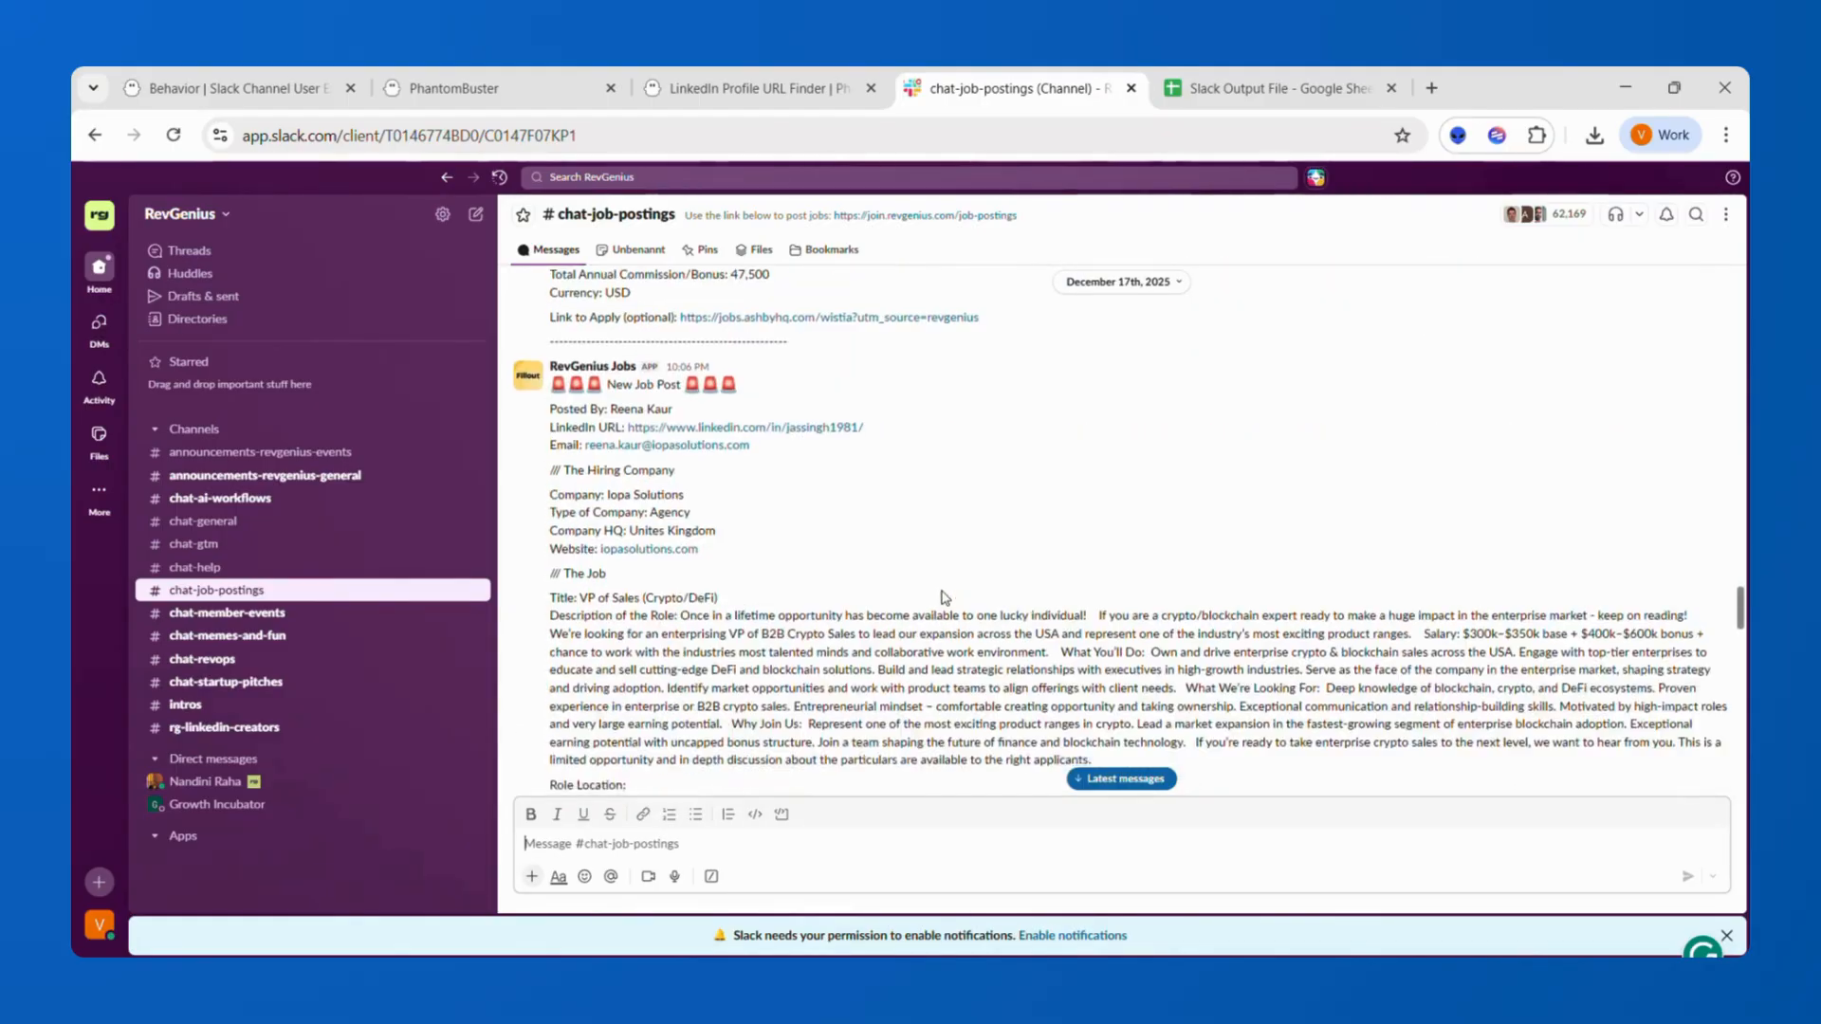
scroll(944, 598, "up", 8)
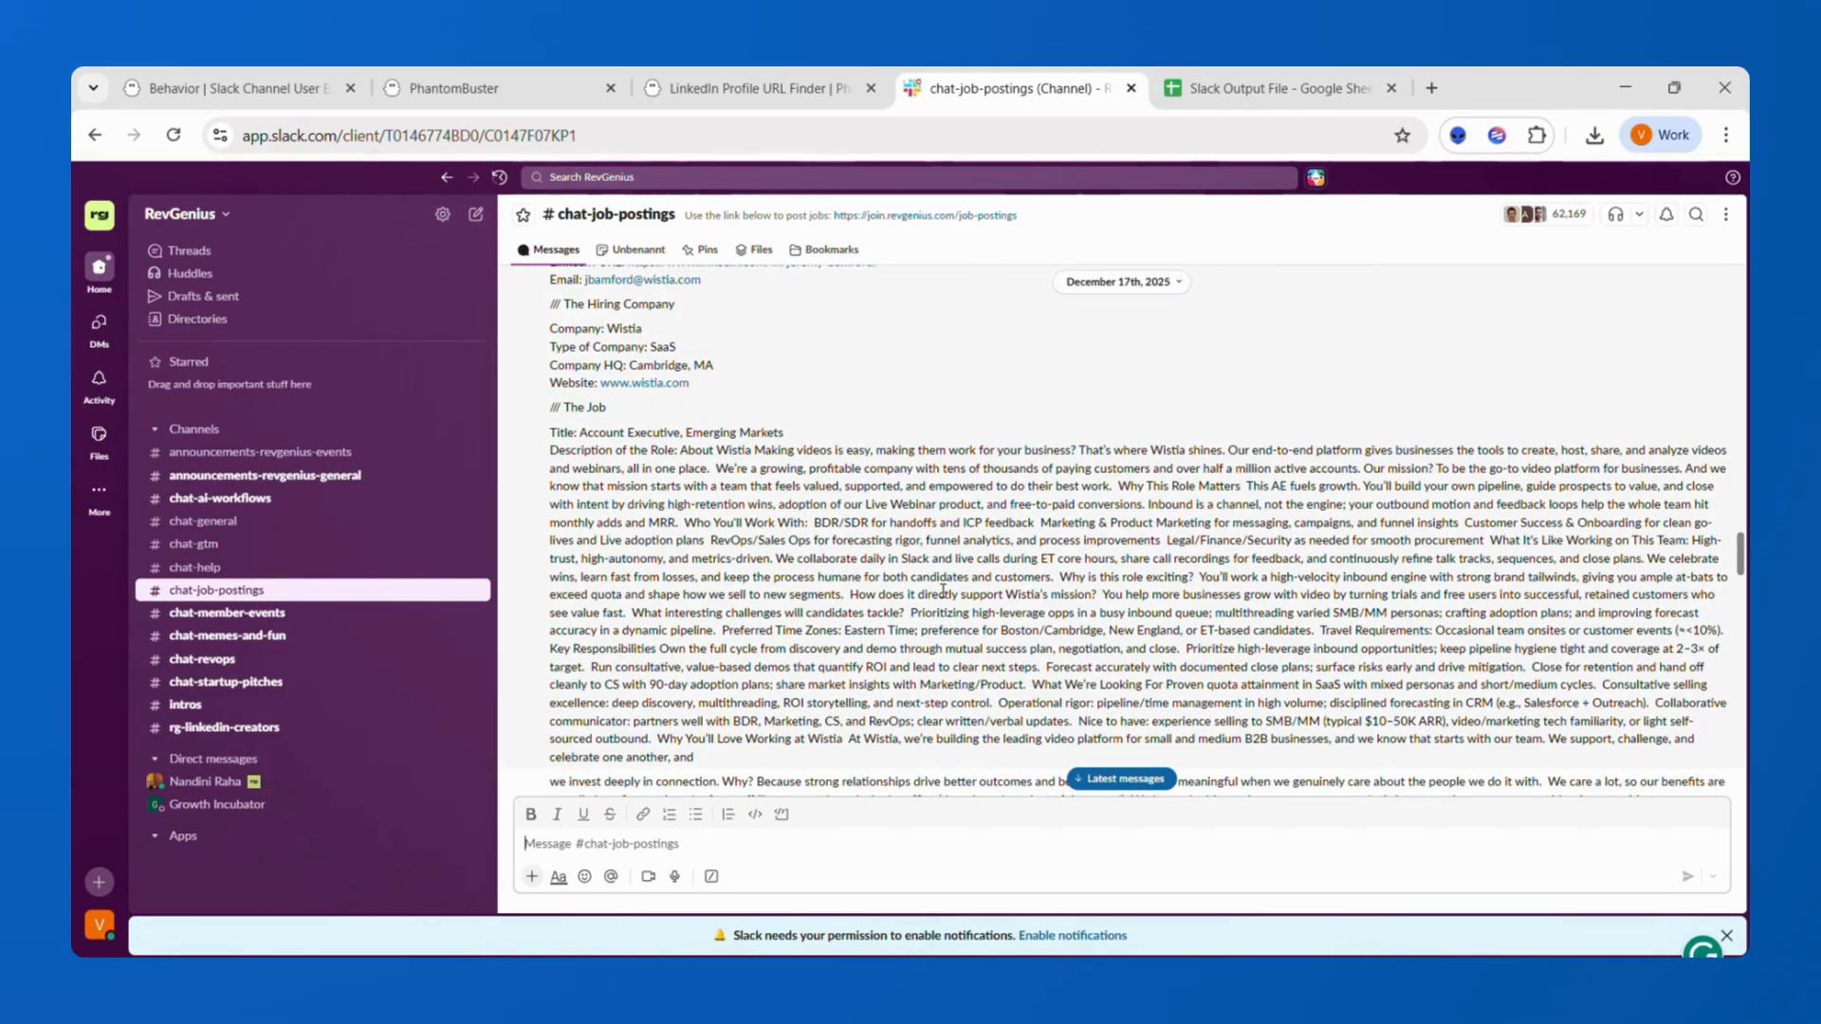
left_click(198, 547)
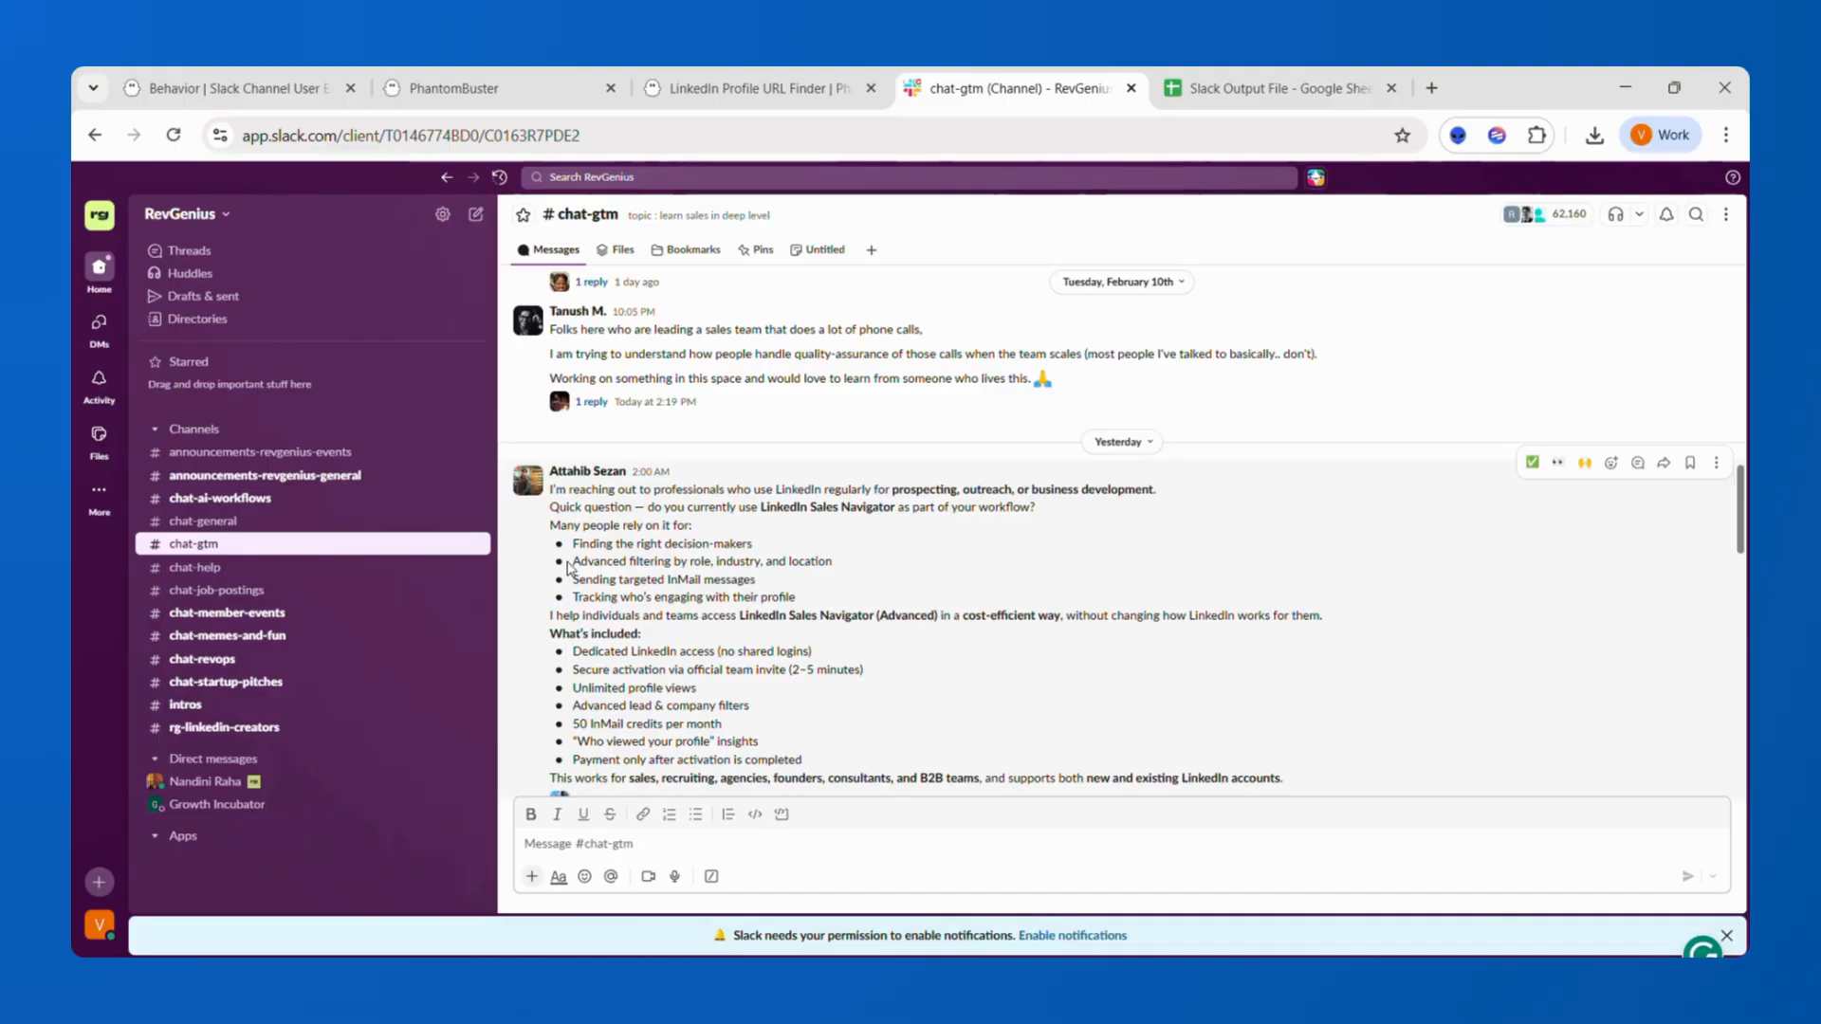
left_click(293, 80)
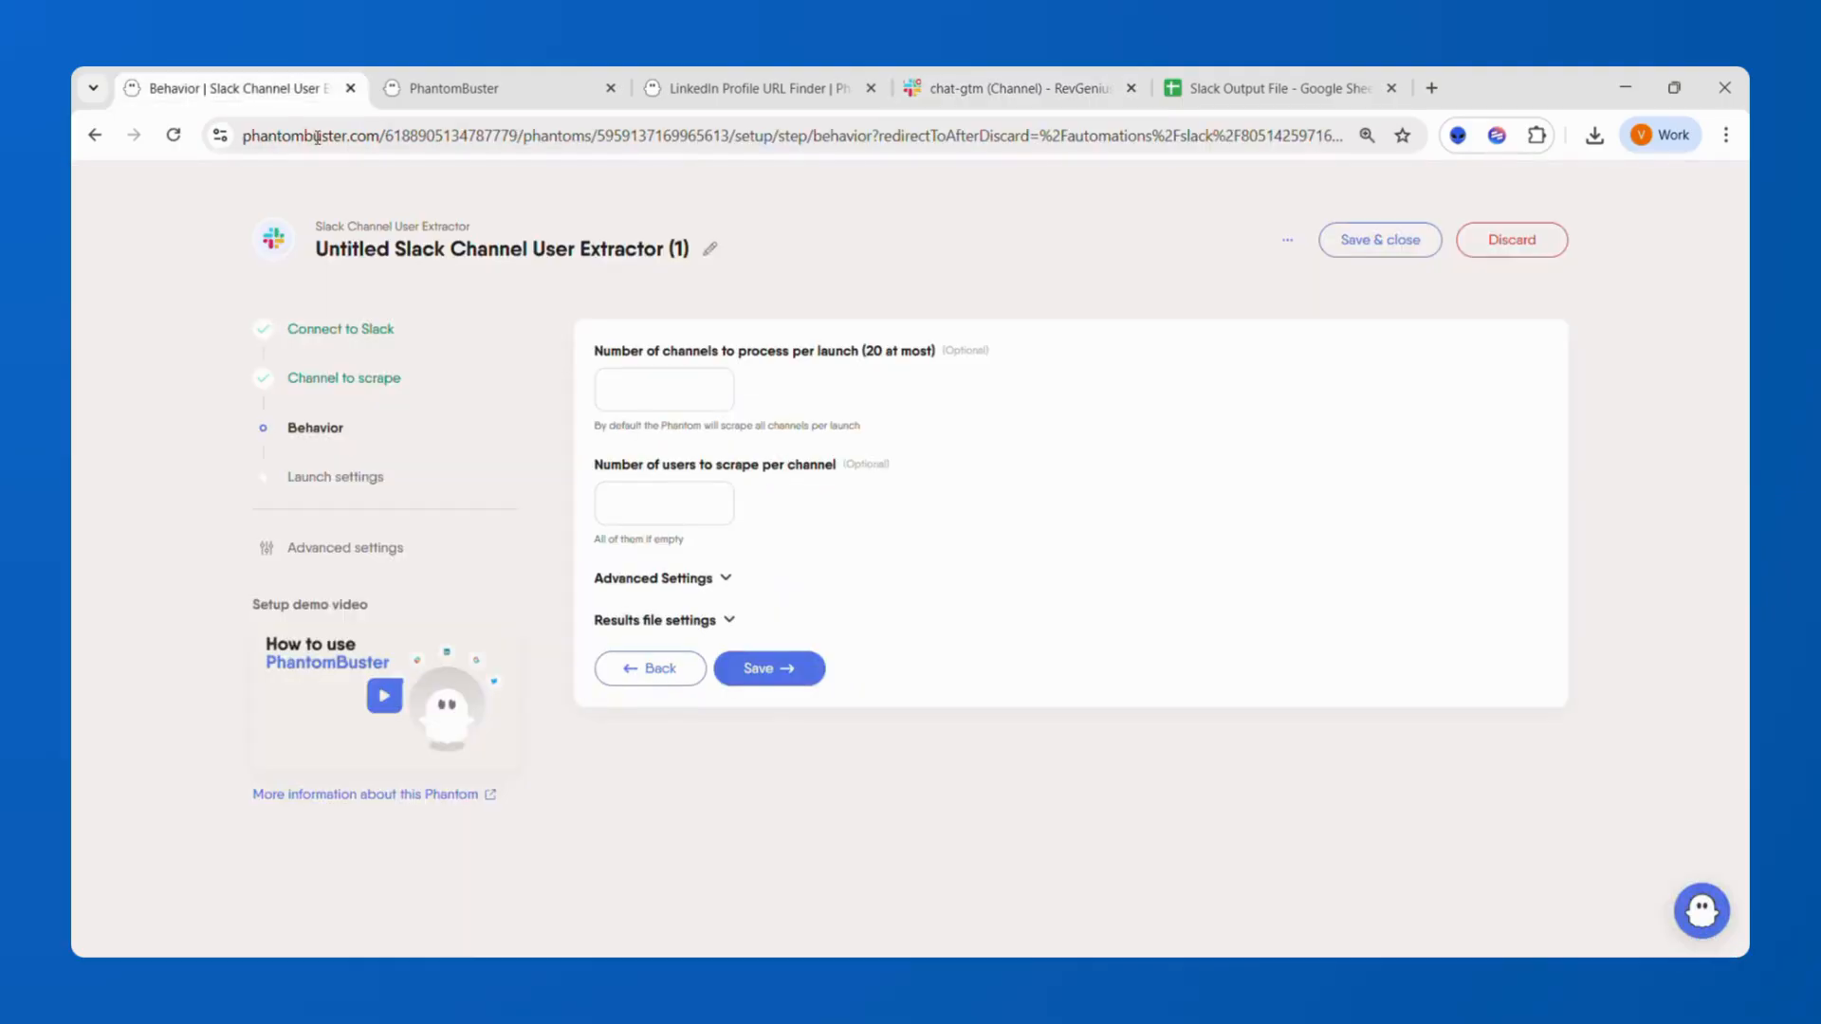
Save the Behavior and Launch settings steps with their defaults and launch the Slack Channel User Extractor.
left_click(761, 681)
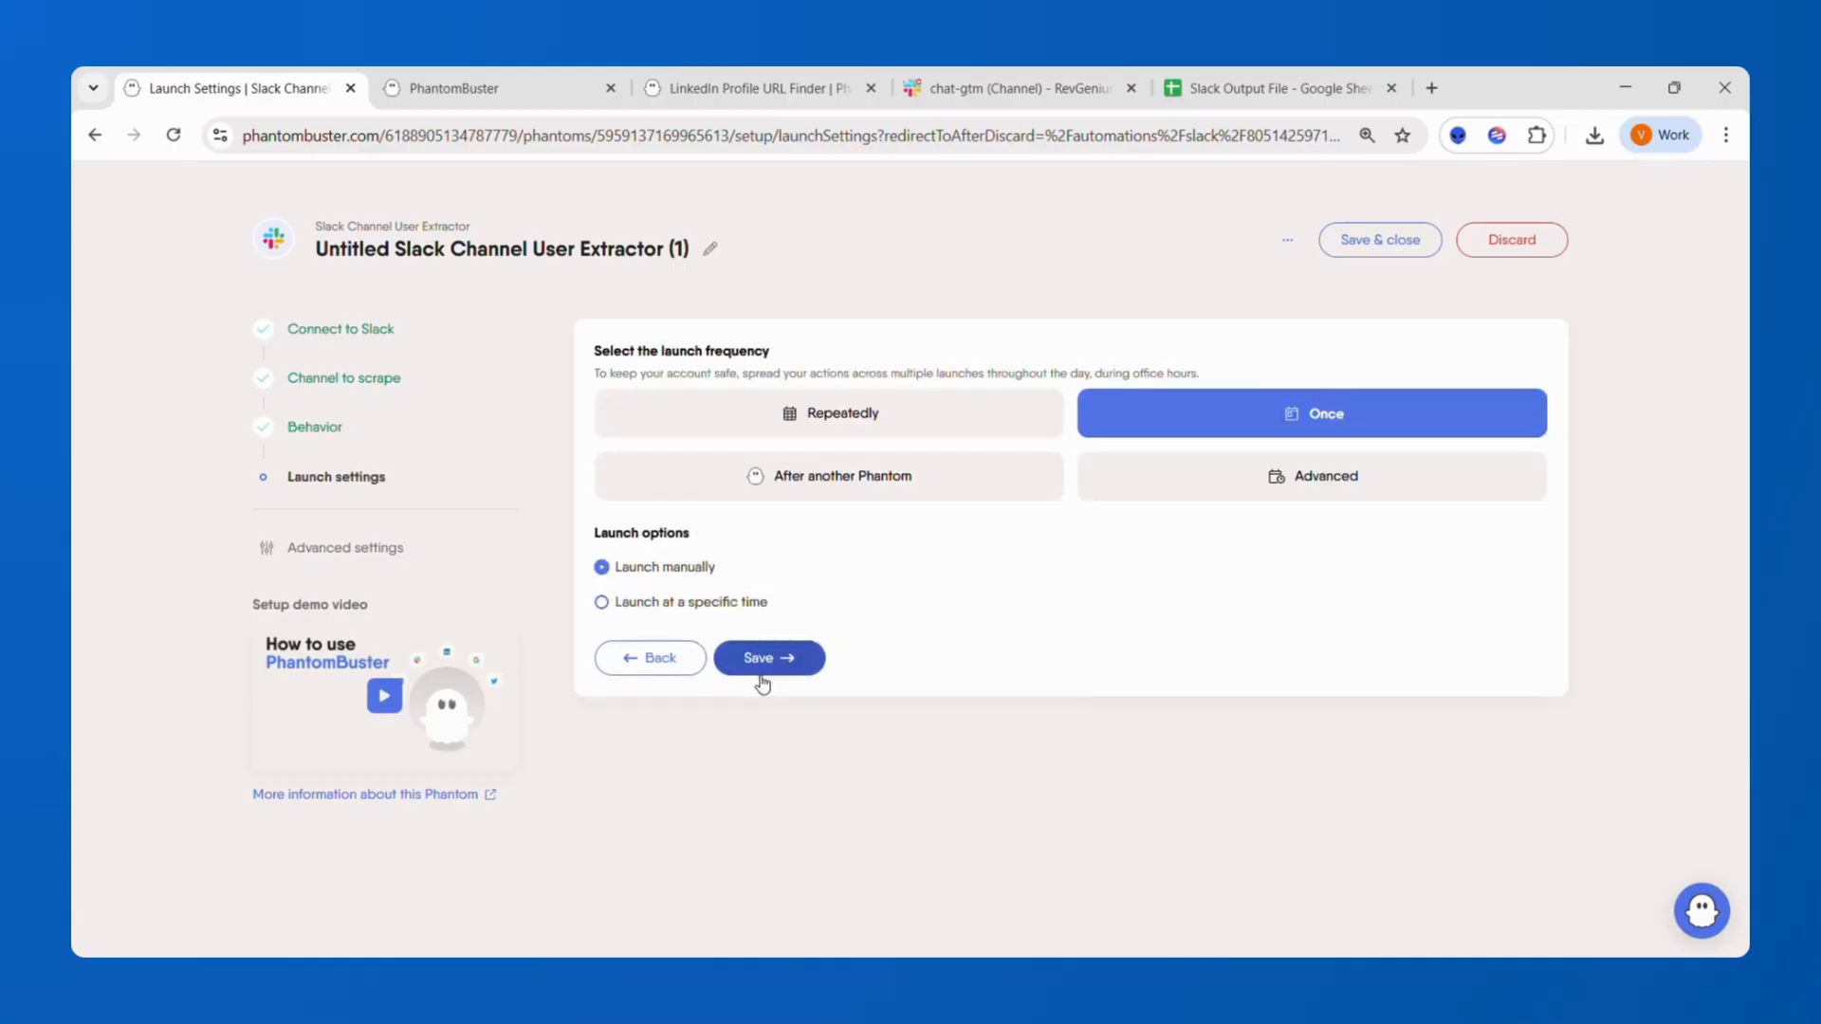
left_click(795, 658)
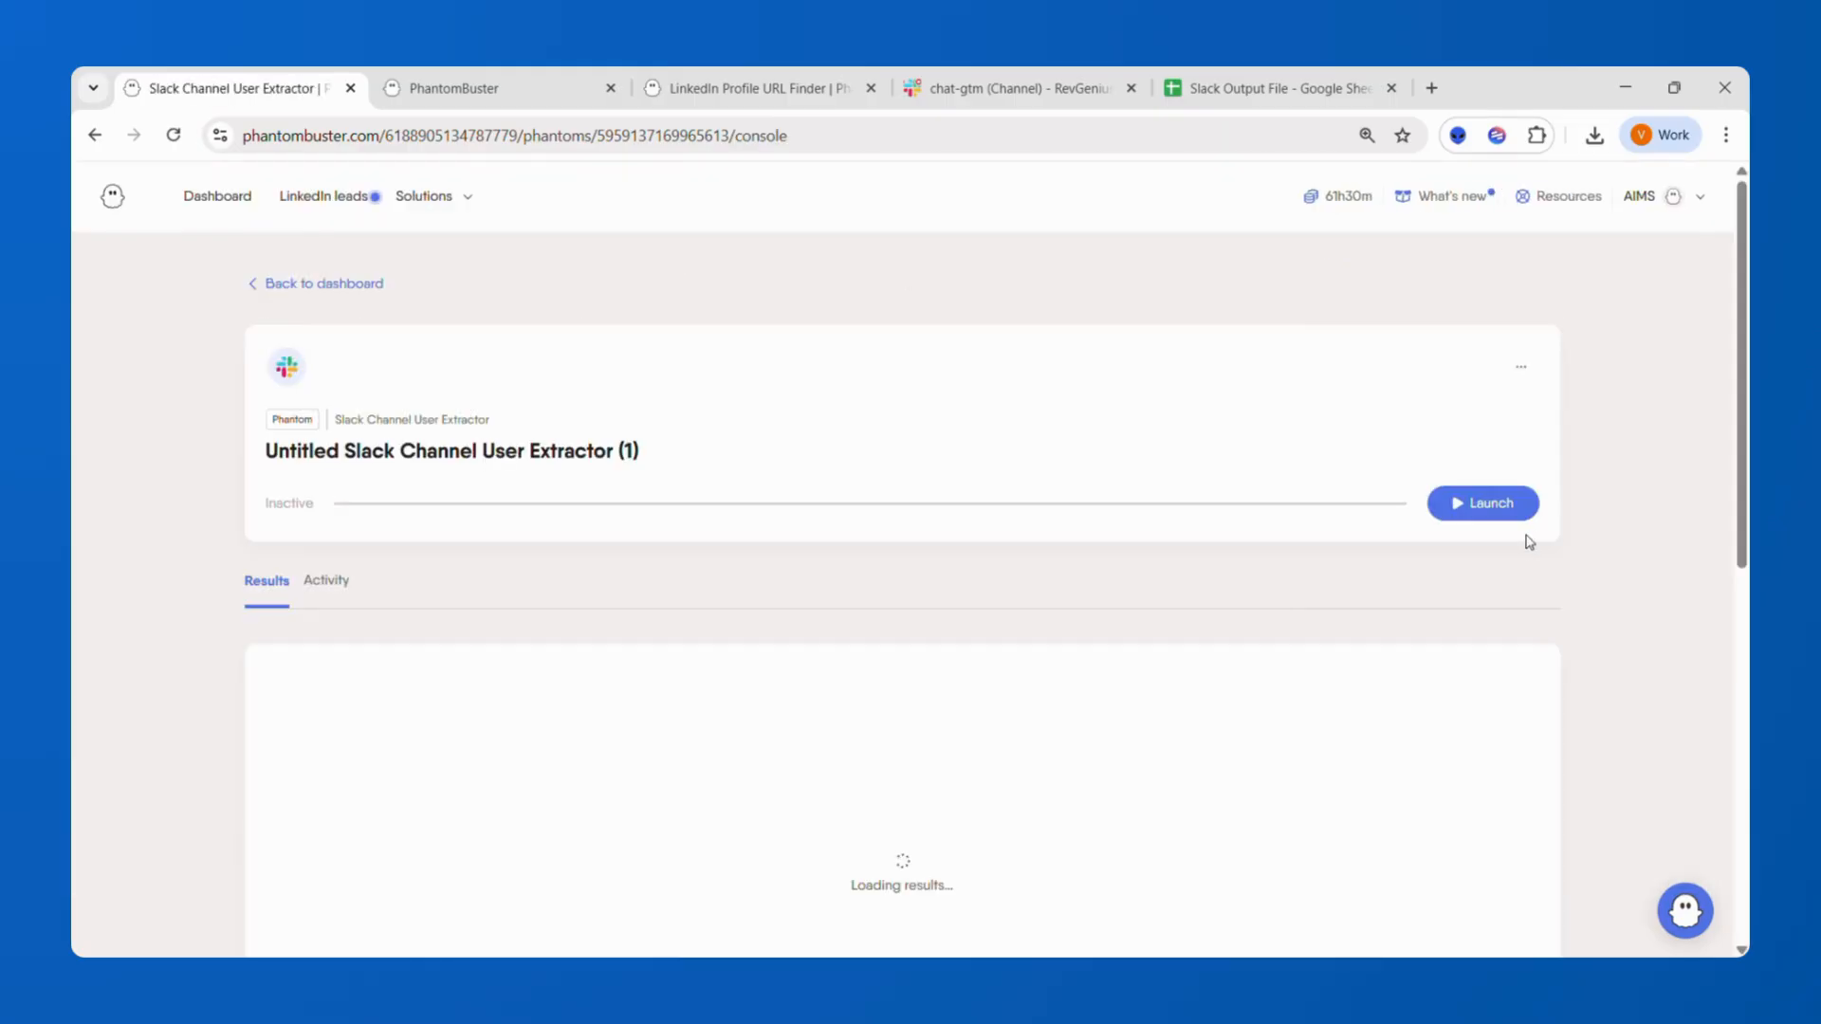
left_click(1505, 506)
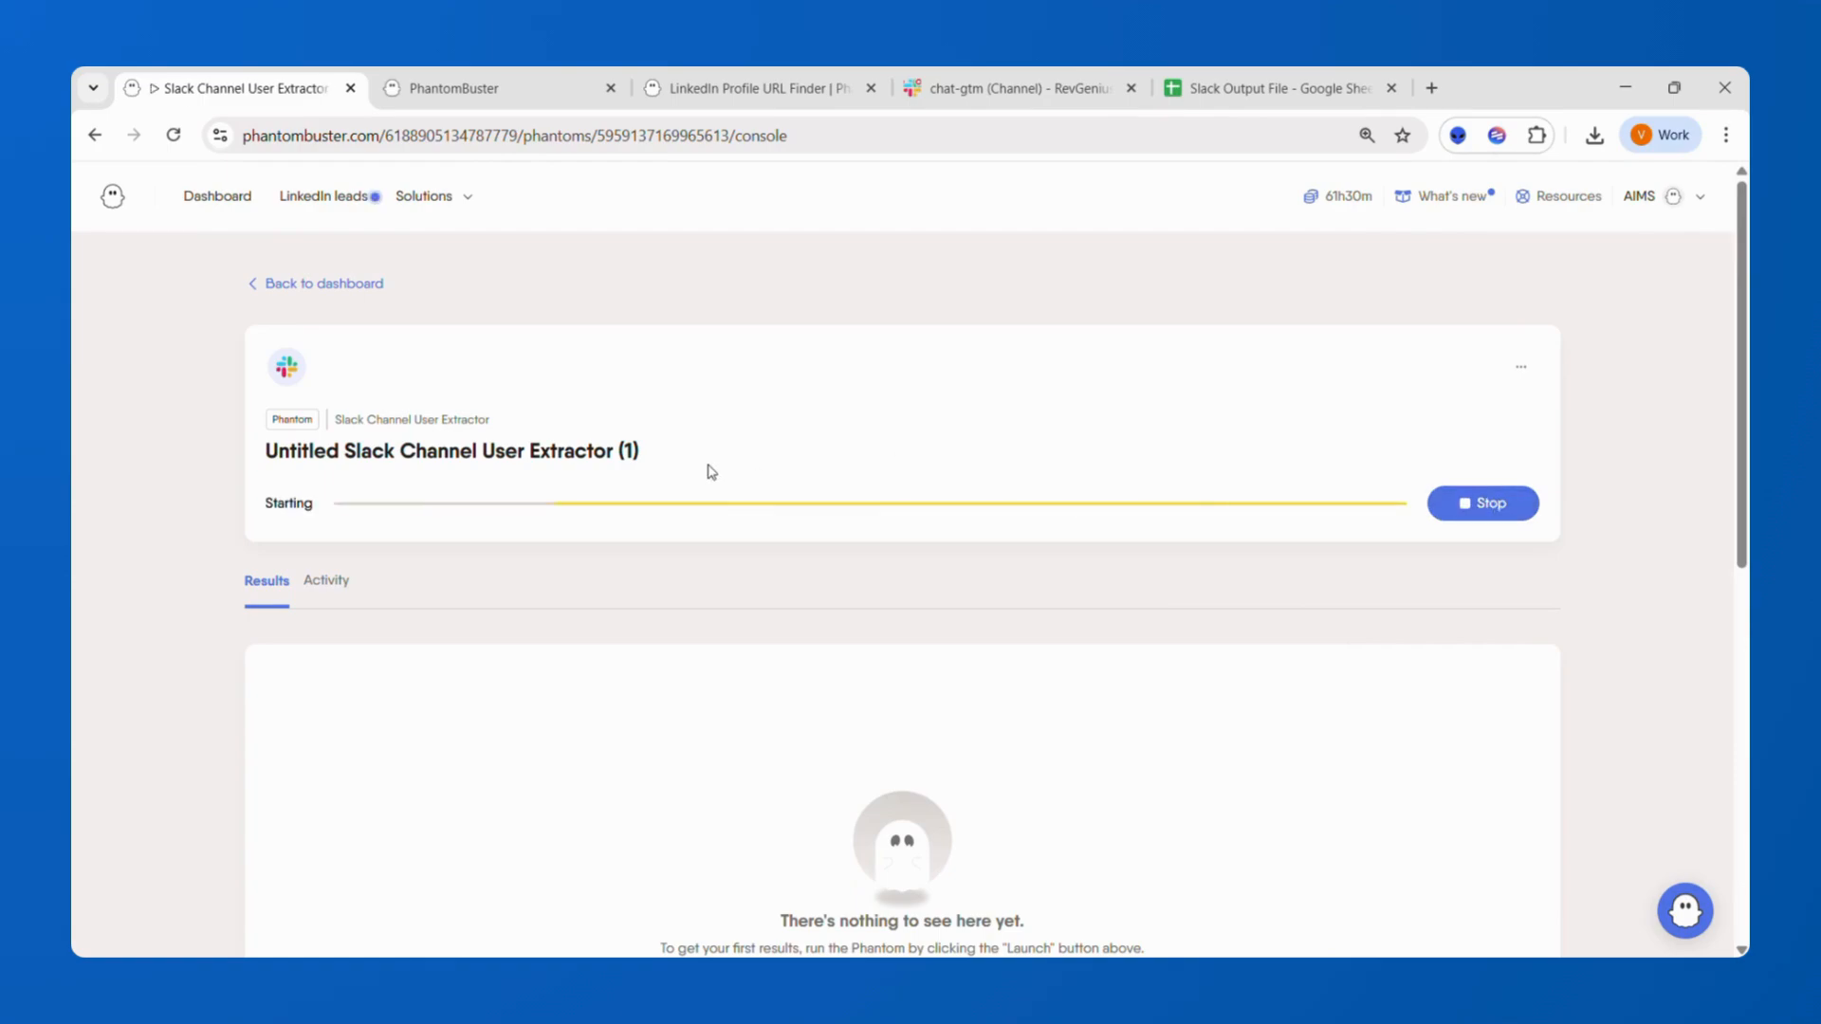
Examine the exported member rows in the Members Export sheet of the Slack Output File spreadsheet.
left_click(1301, 101)
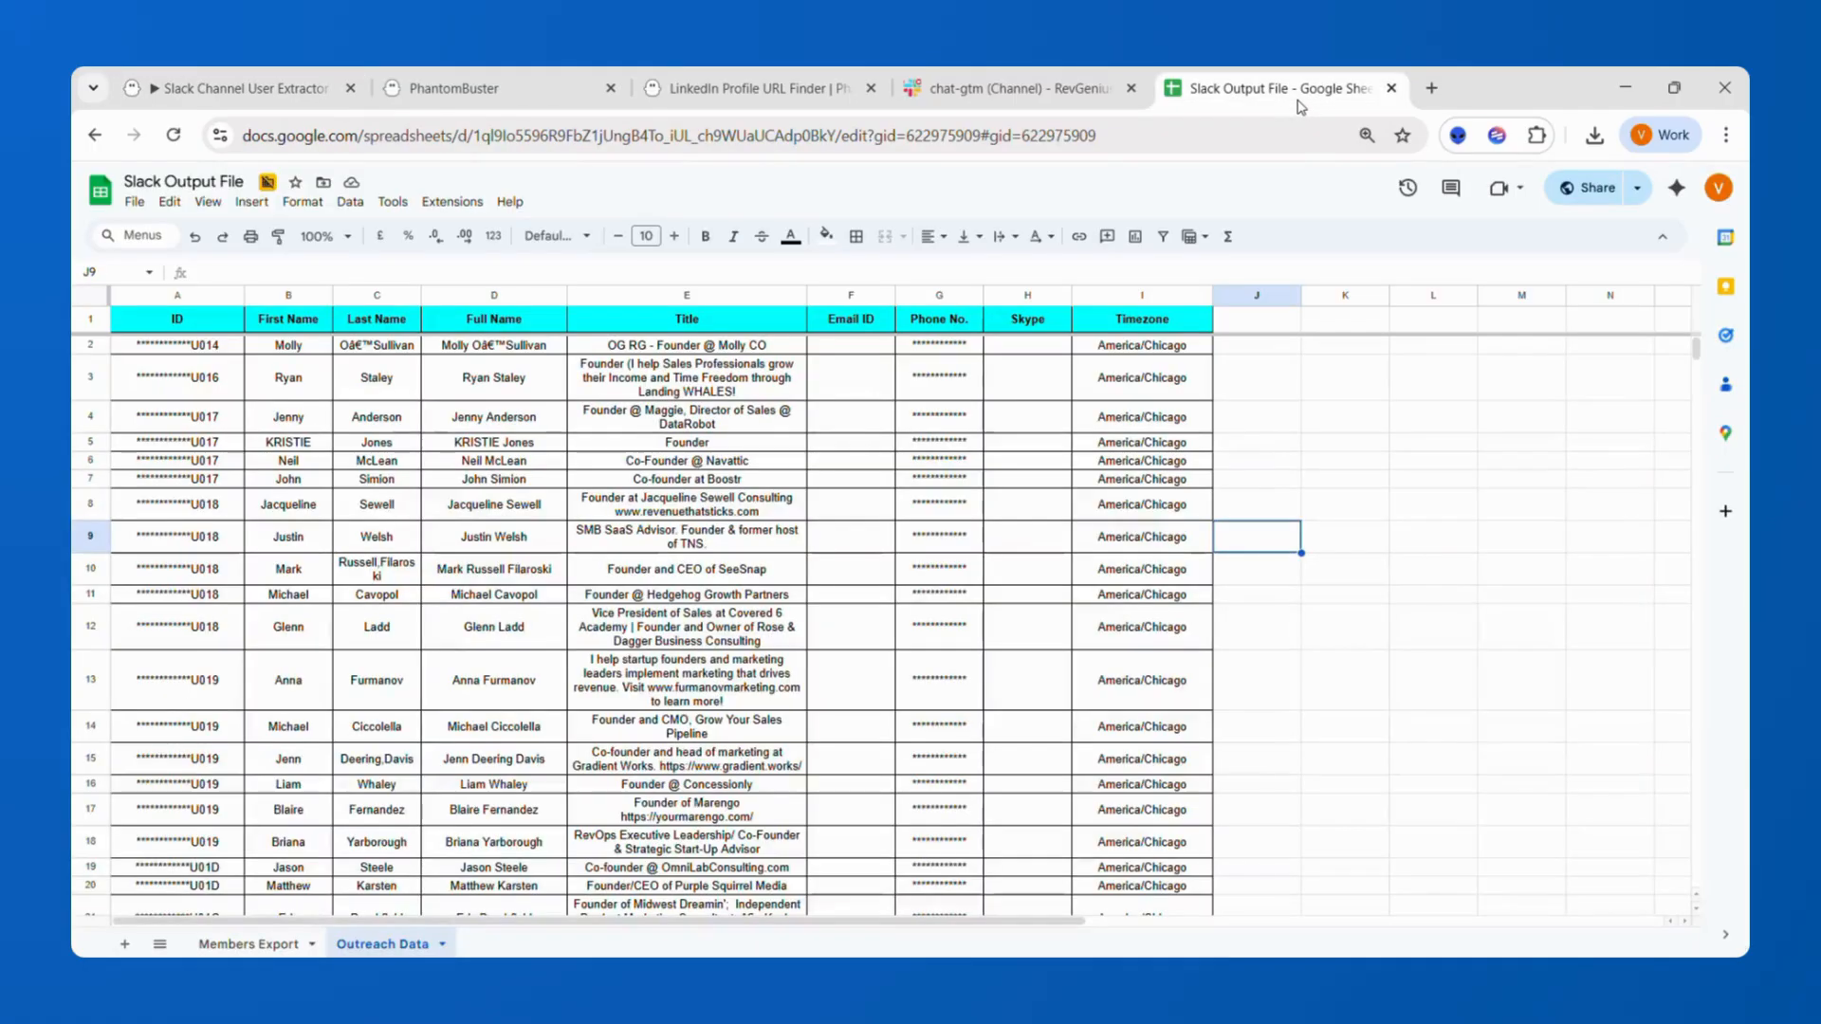
left_click(218, 946)
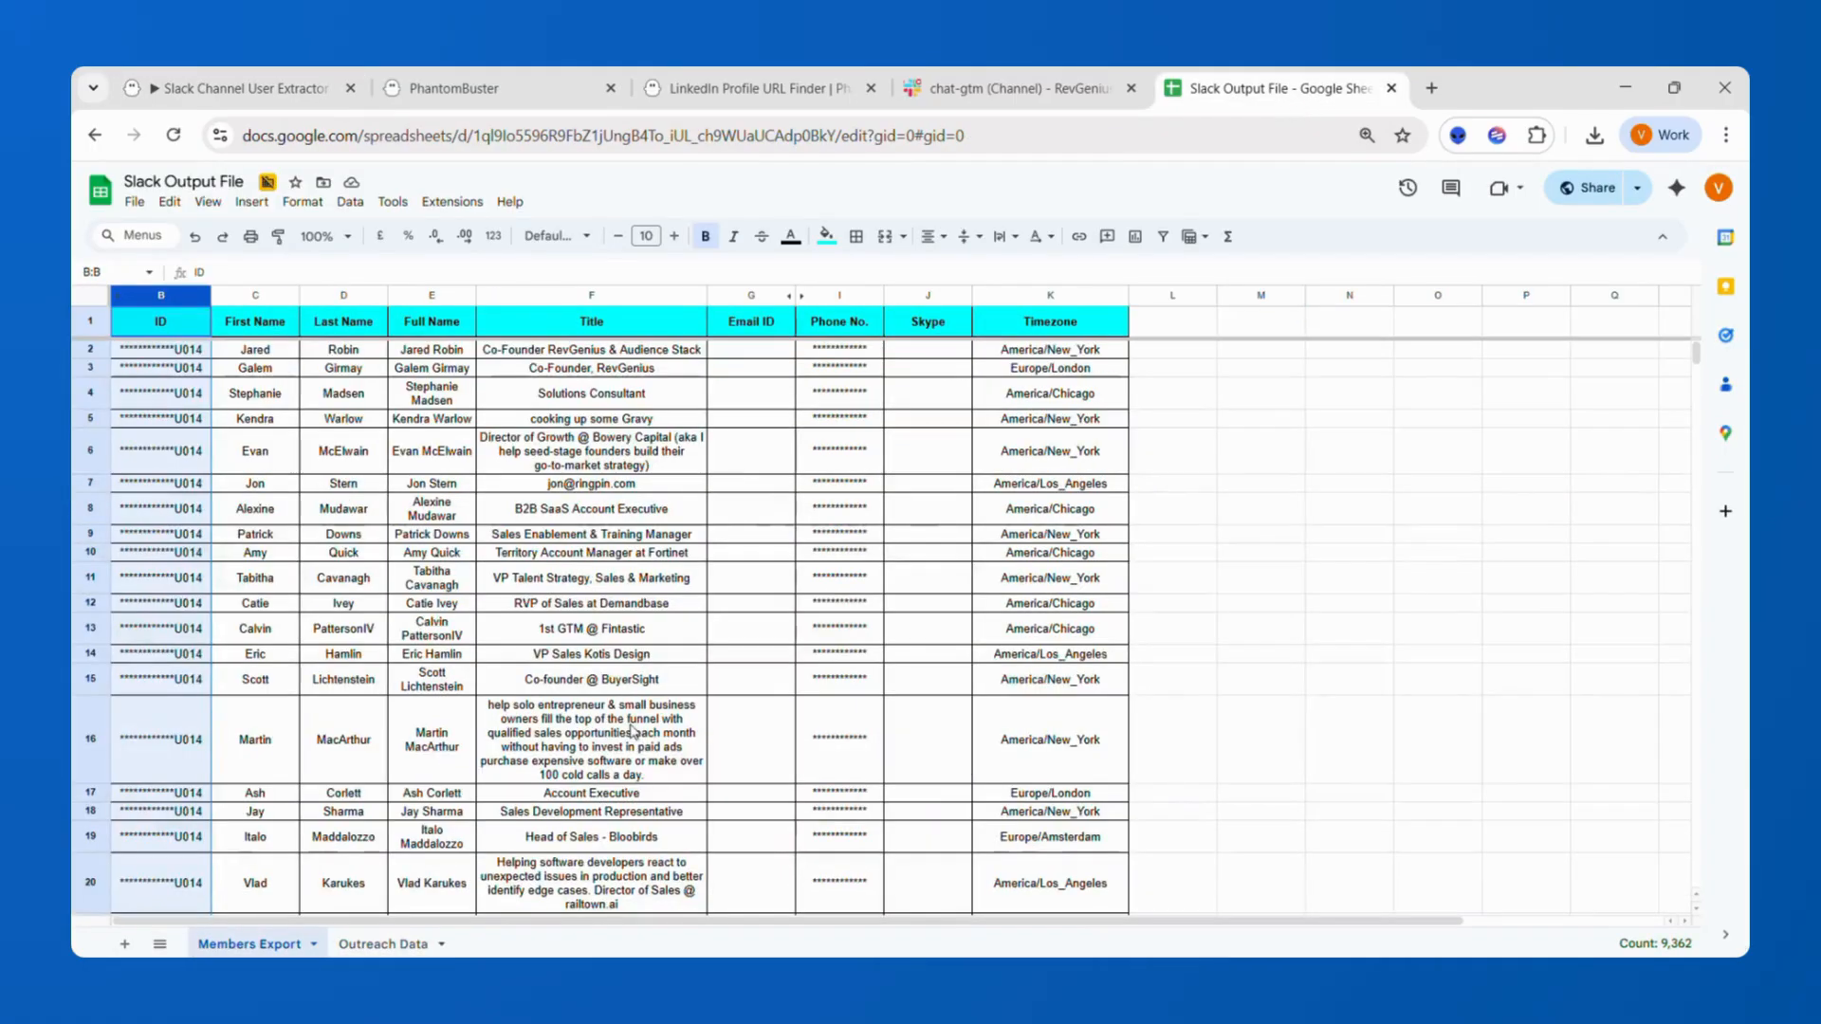
left_click(568, 649)
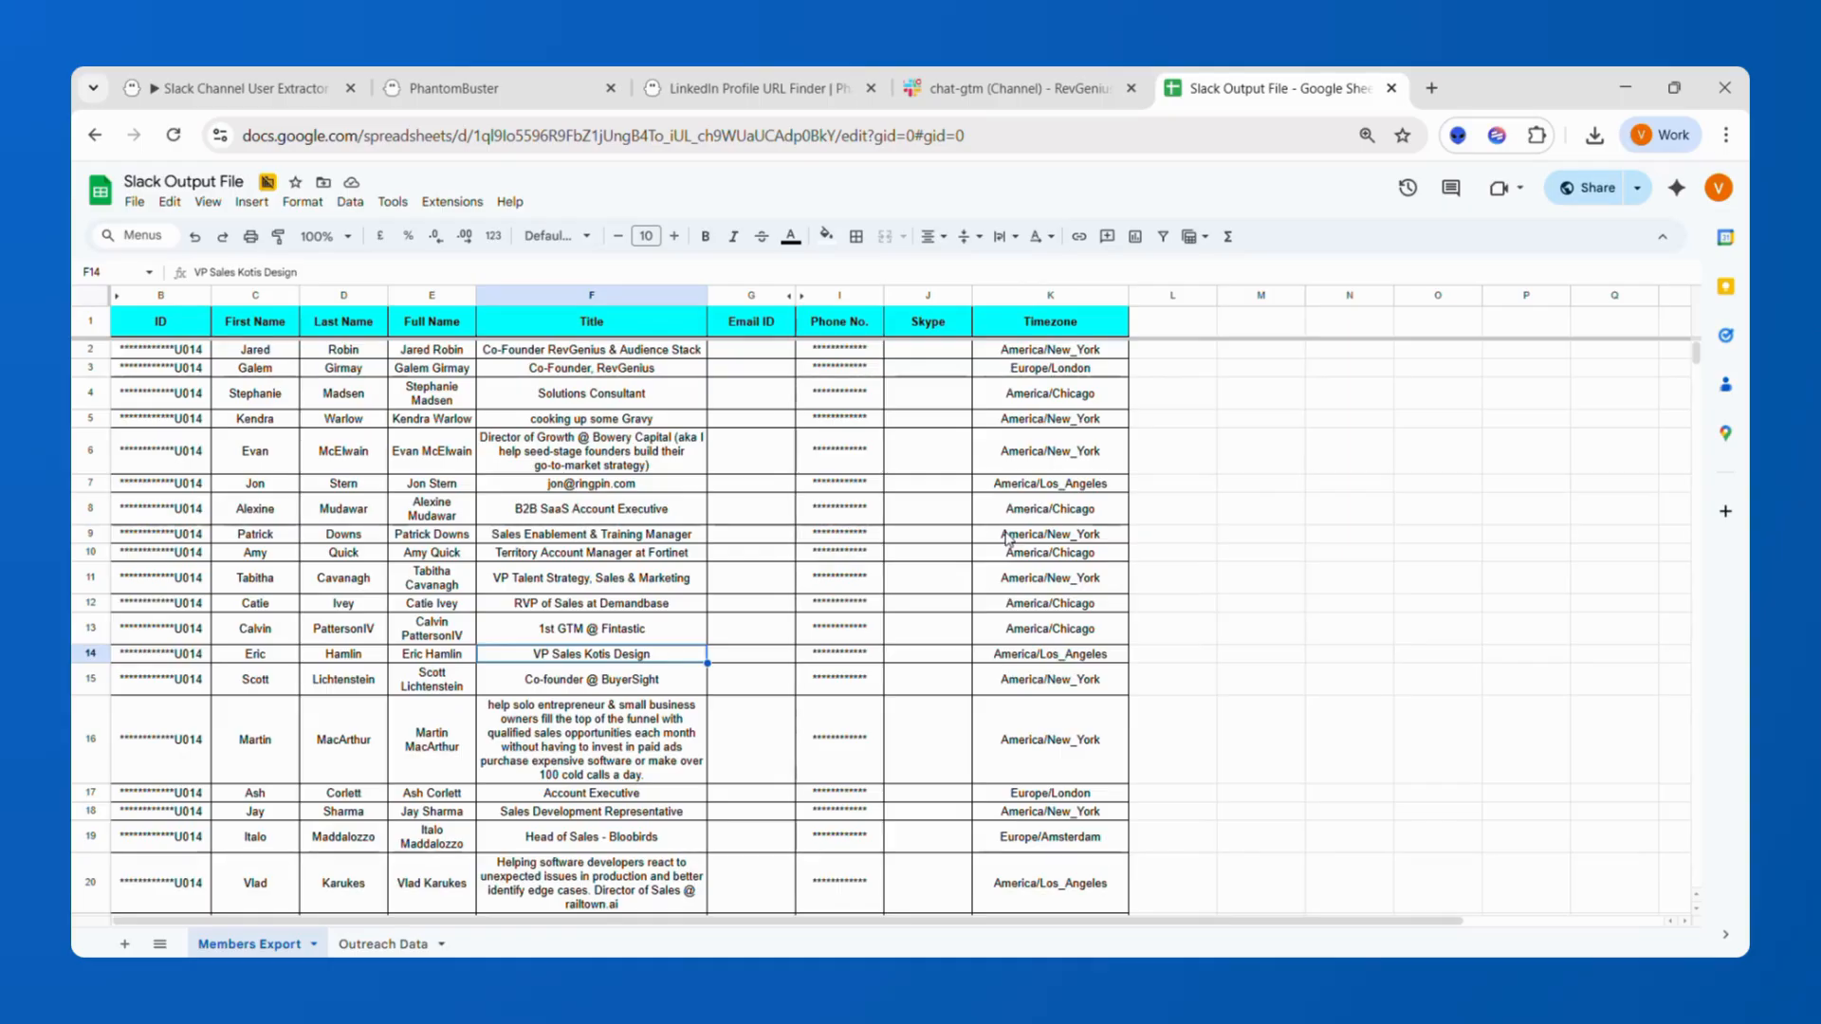
left_click(472, 584)
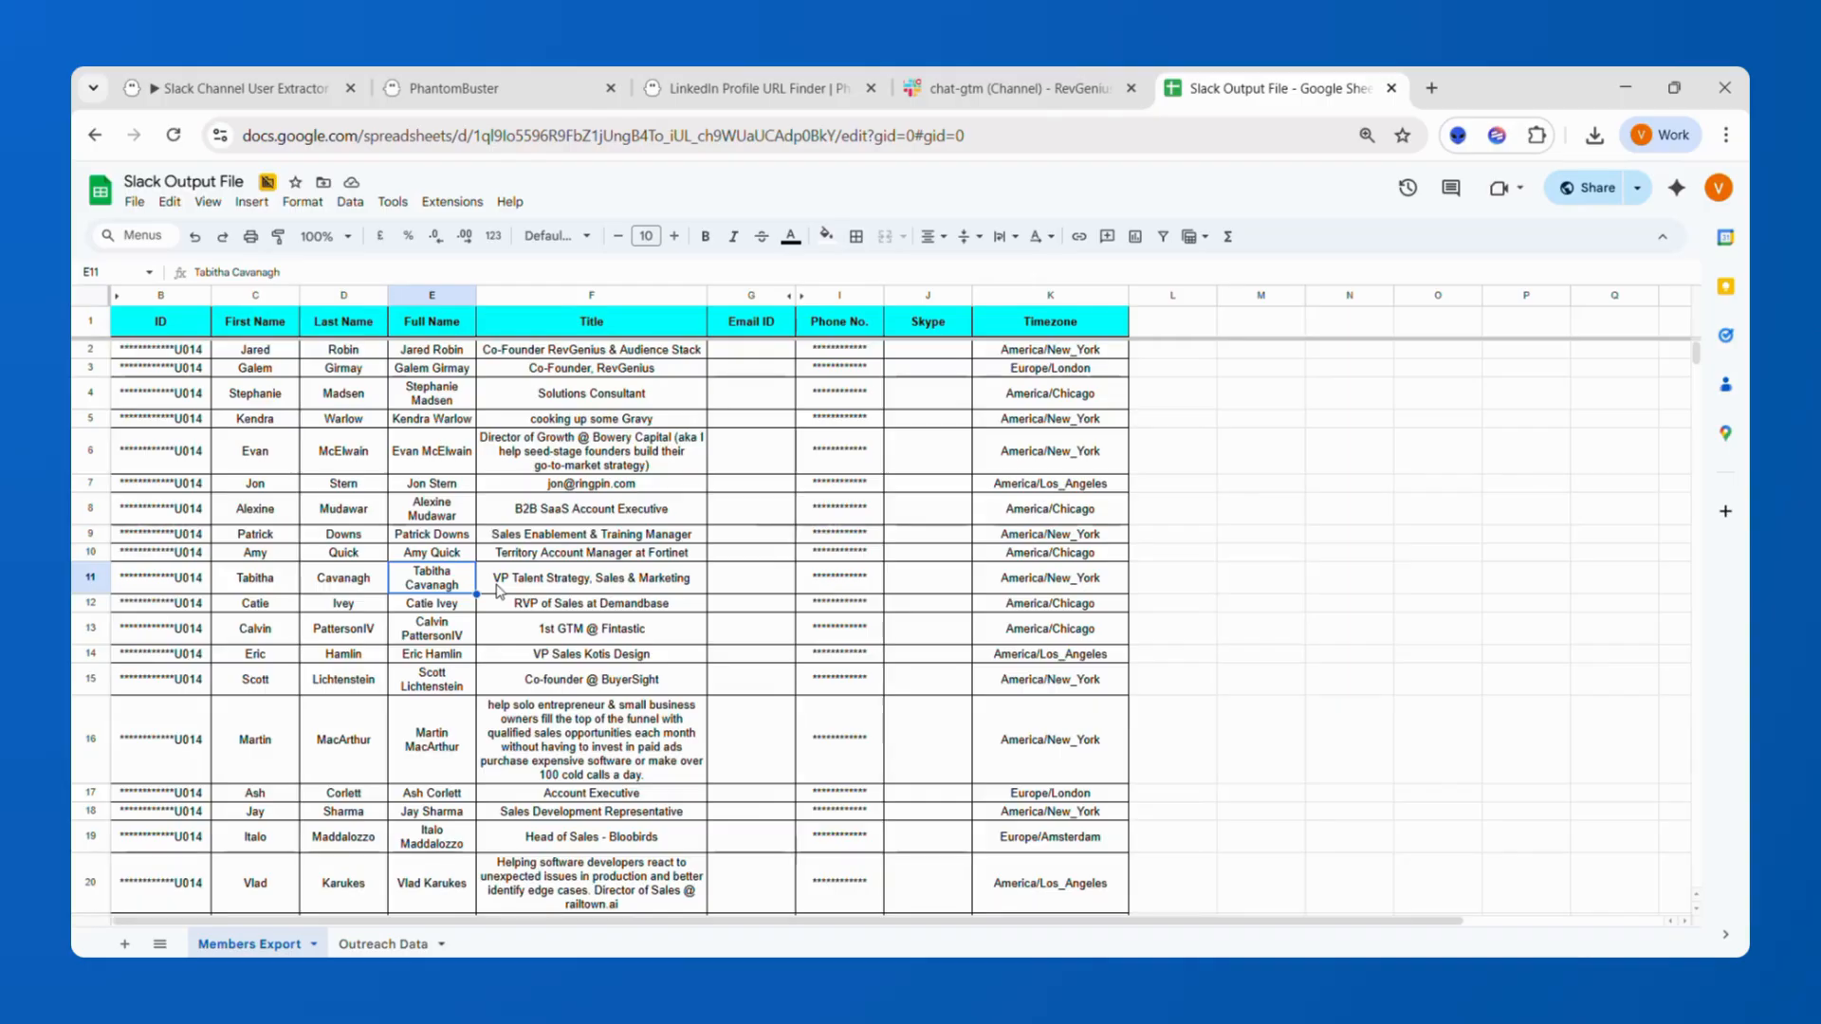
key("Left")
key("Left")
key("ctrl+Down")
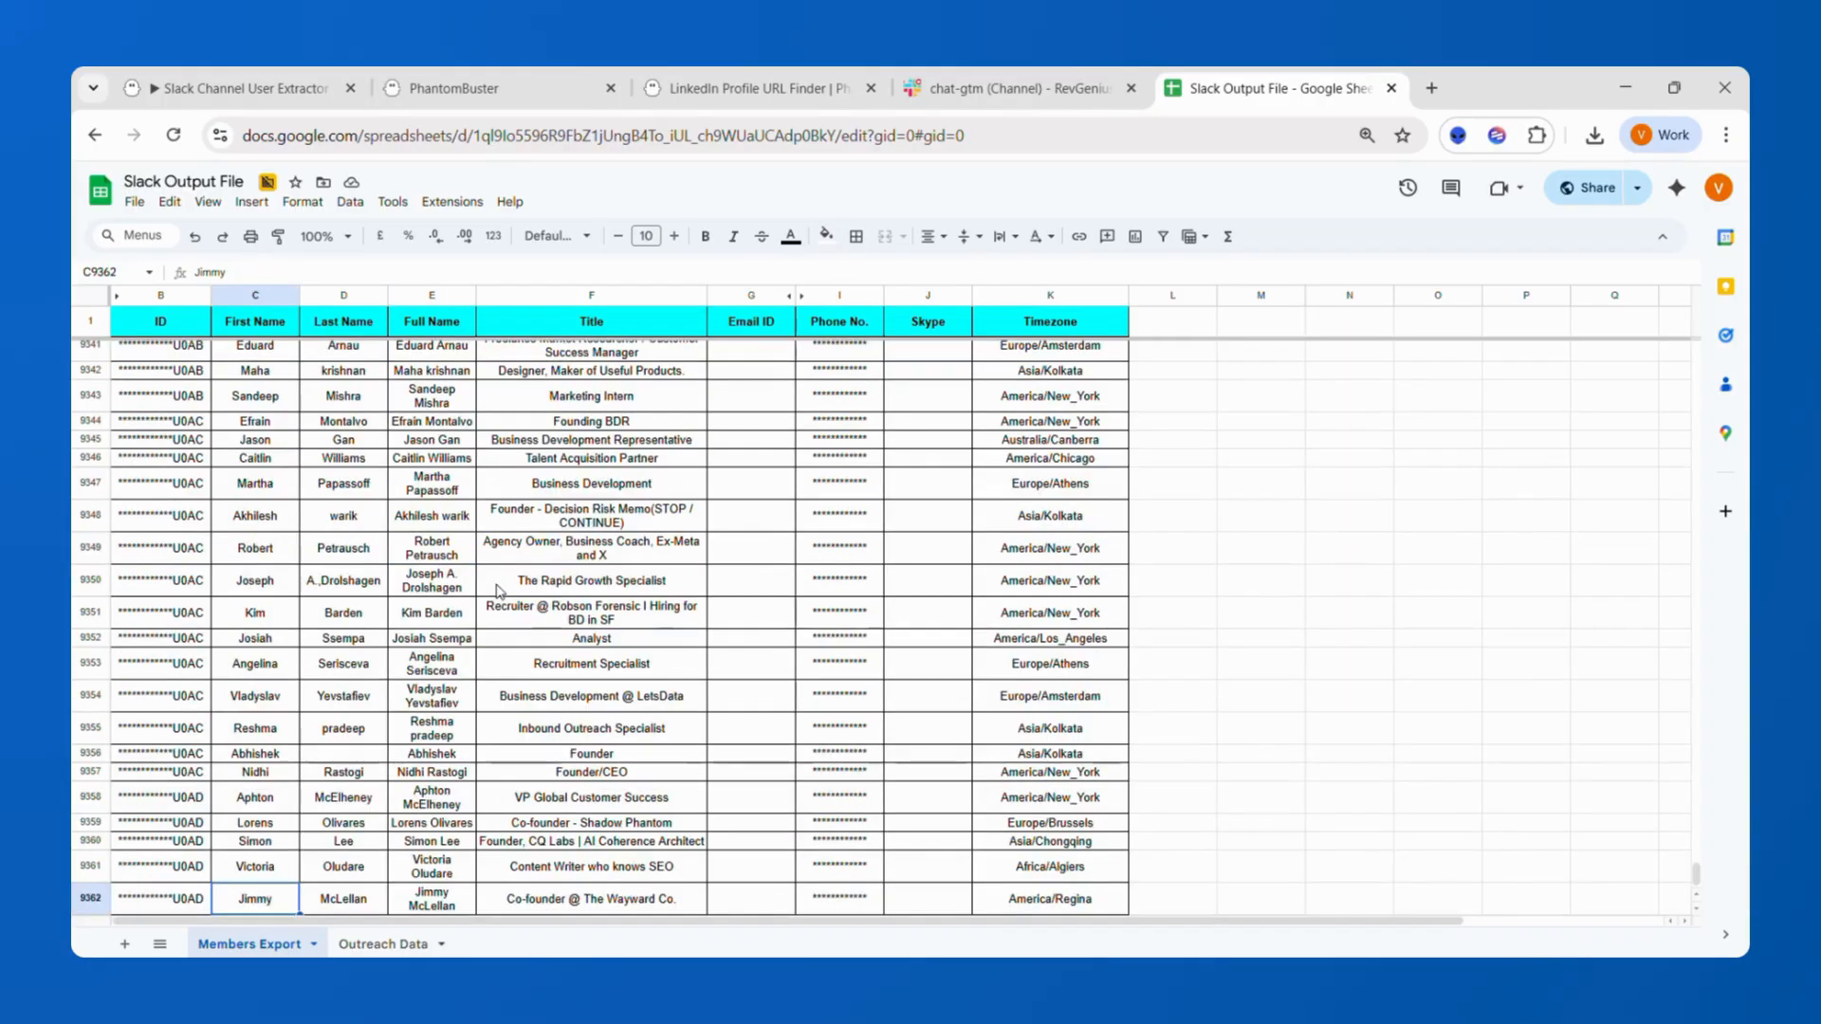
scroll(496, 592, "down", 1)
scroll(496, 592, "right", 2)
scroll(496, 592, "up", 20)
scroll(496, 592, "left", 2)
scroll(496, 592, "up", 1)
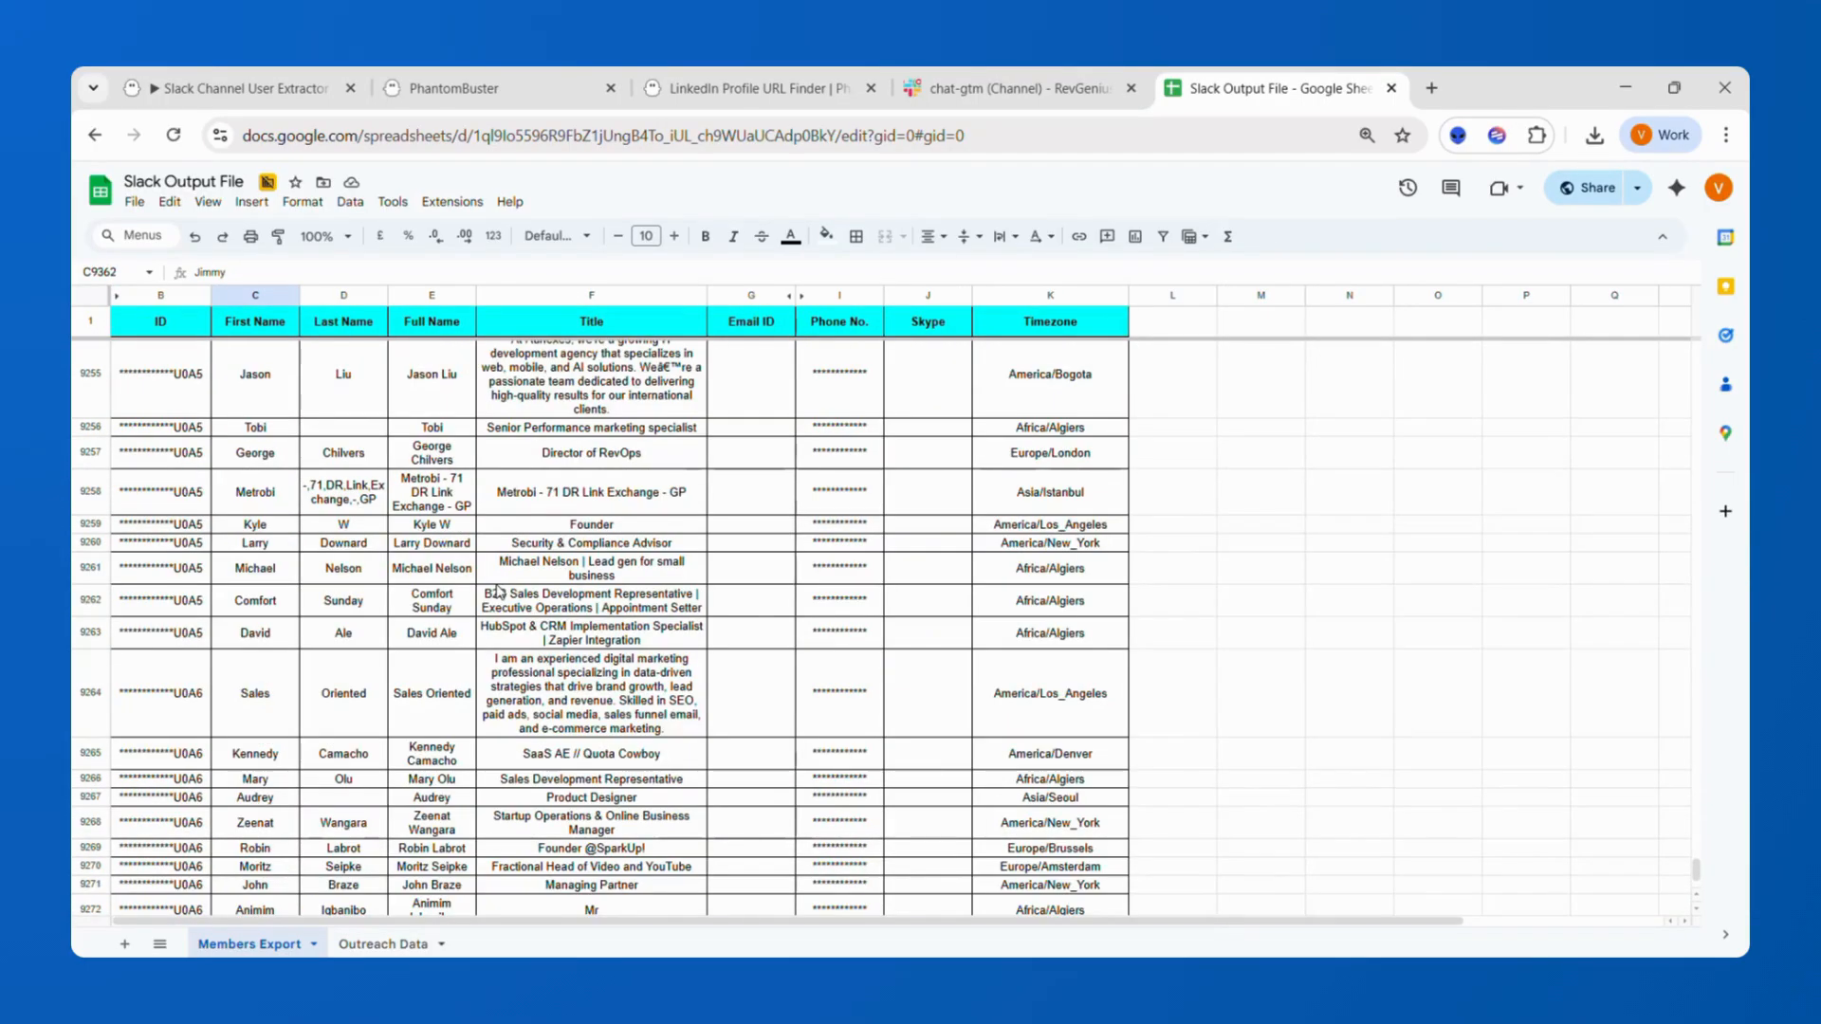
scroll(496, 592, "up", 20)
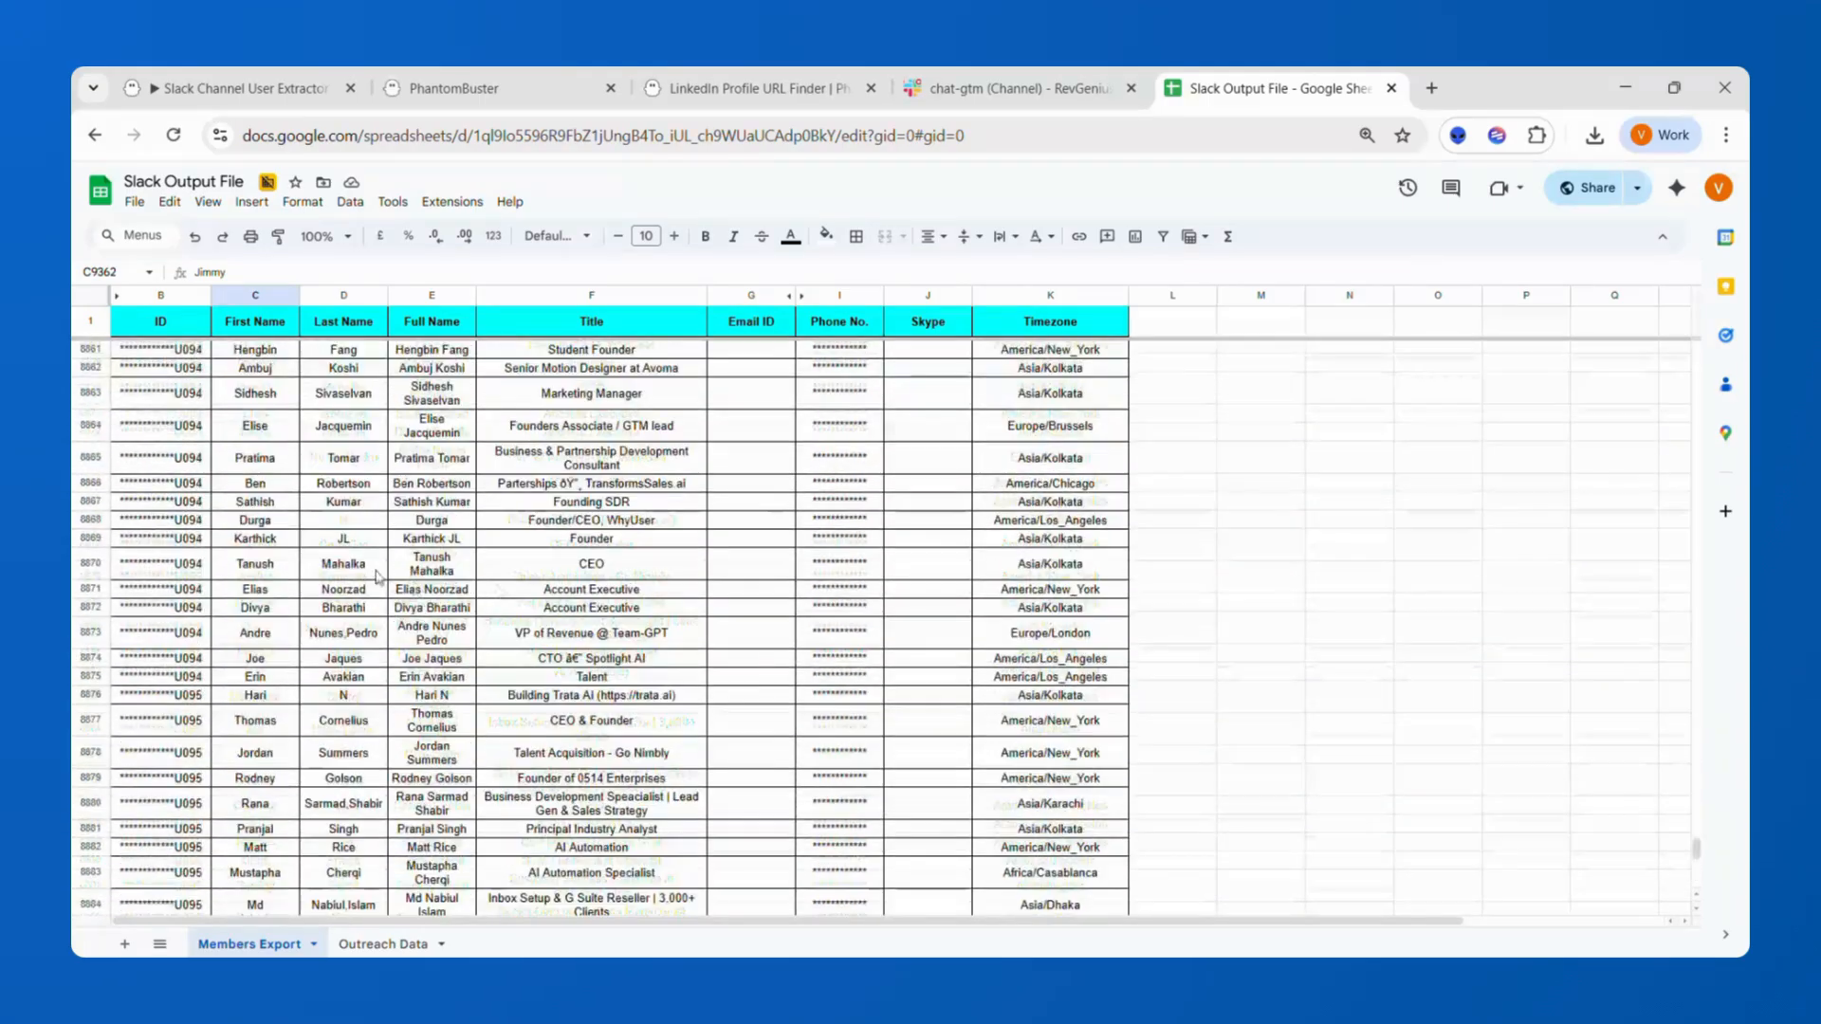
key("ctrl+Up")
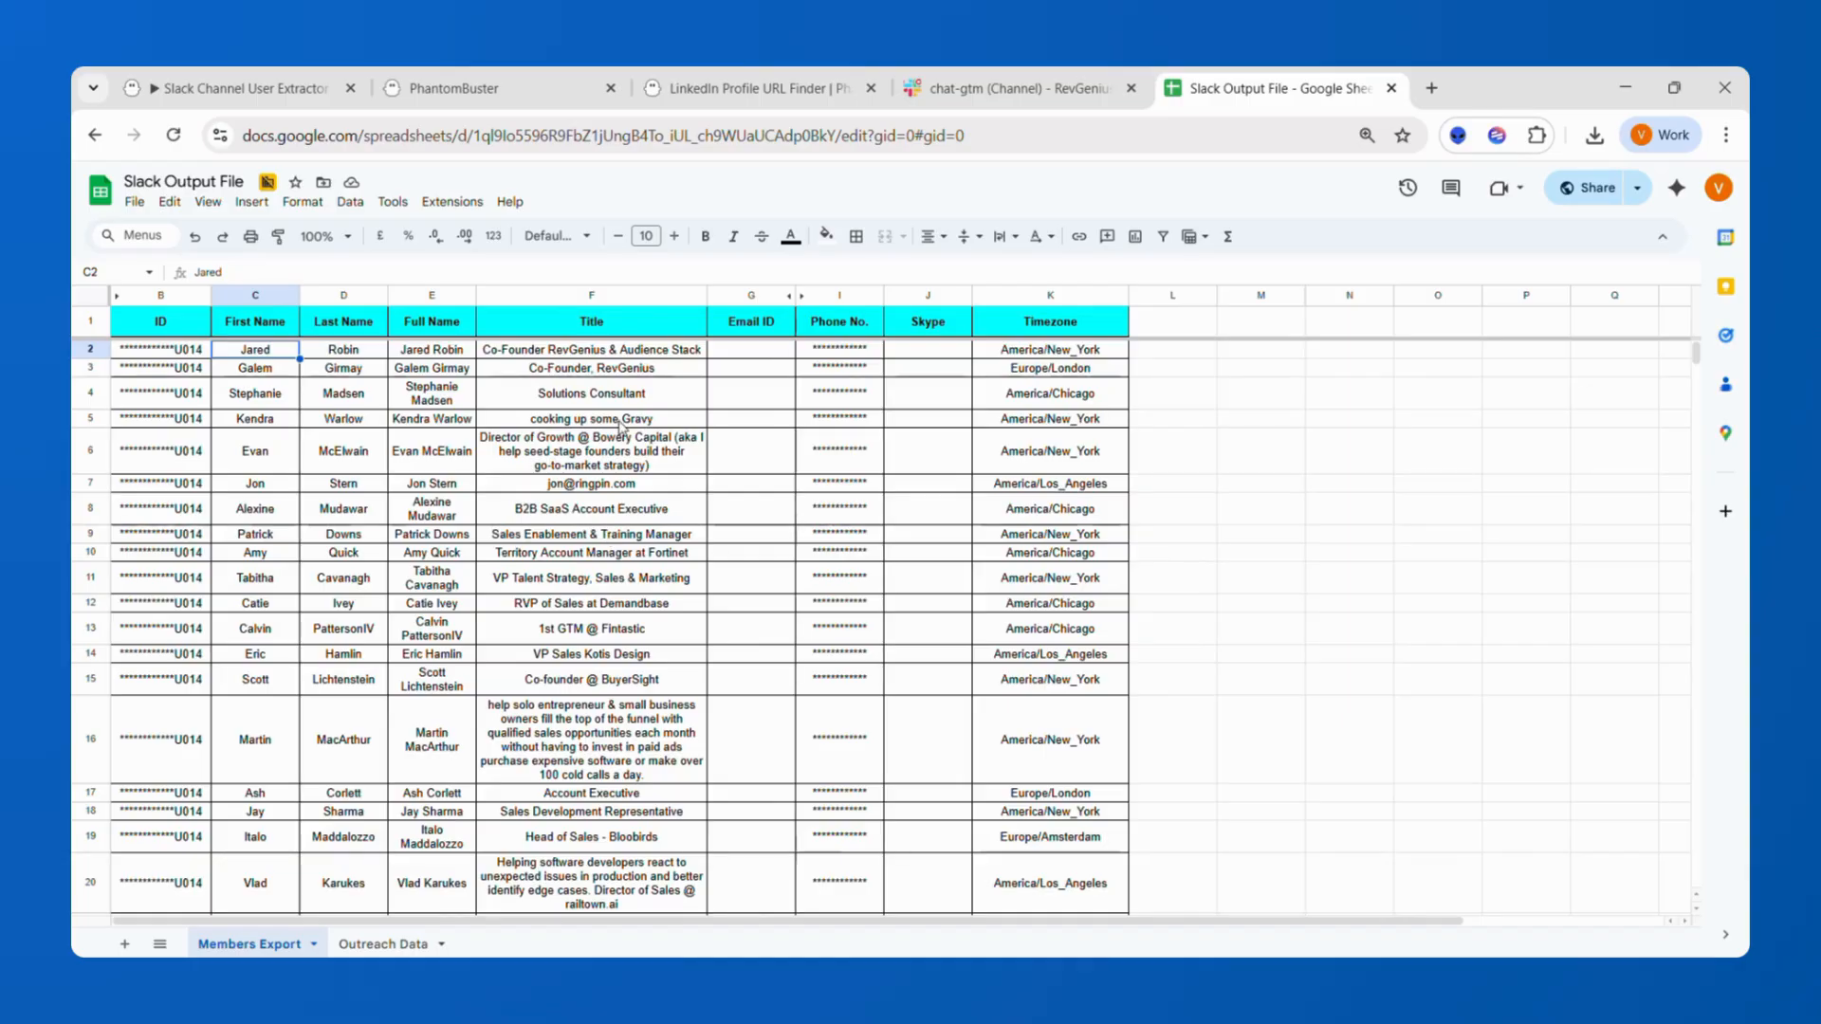
Select all the data in the Members Export sheet and add a filter to it.
key("ctrl+a")
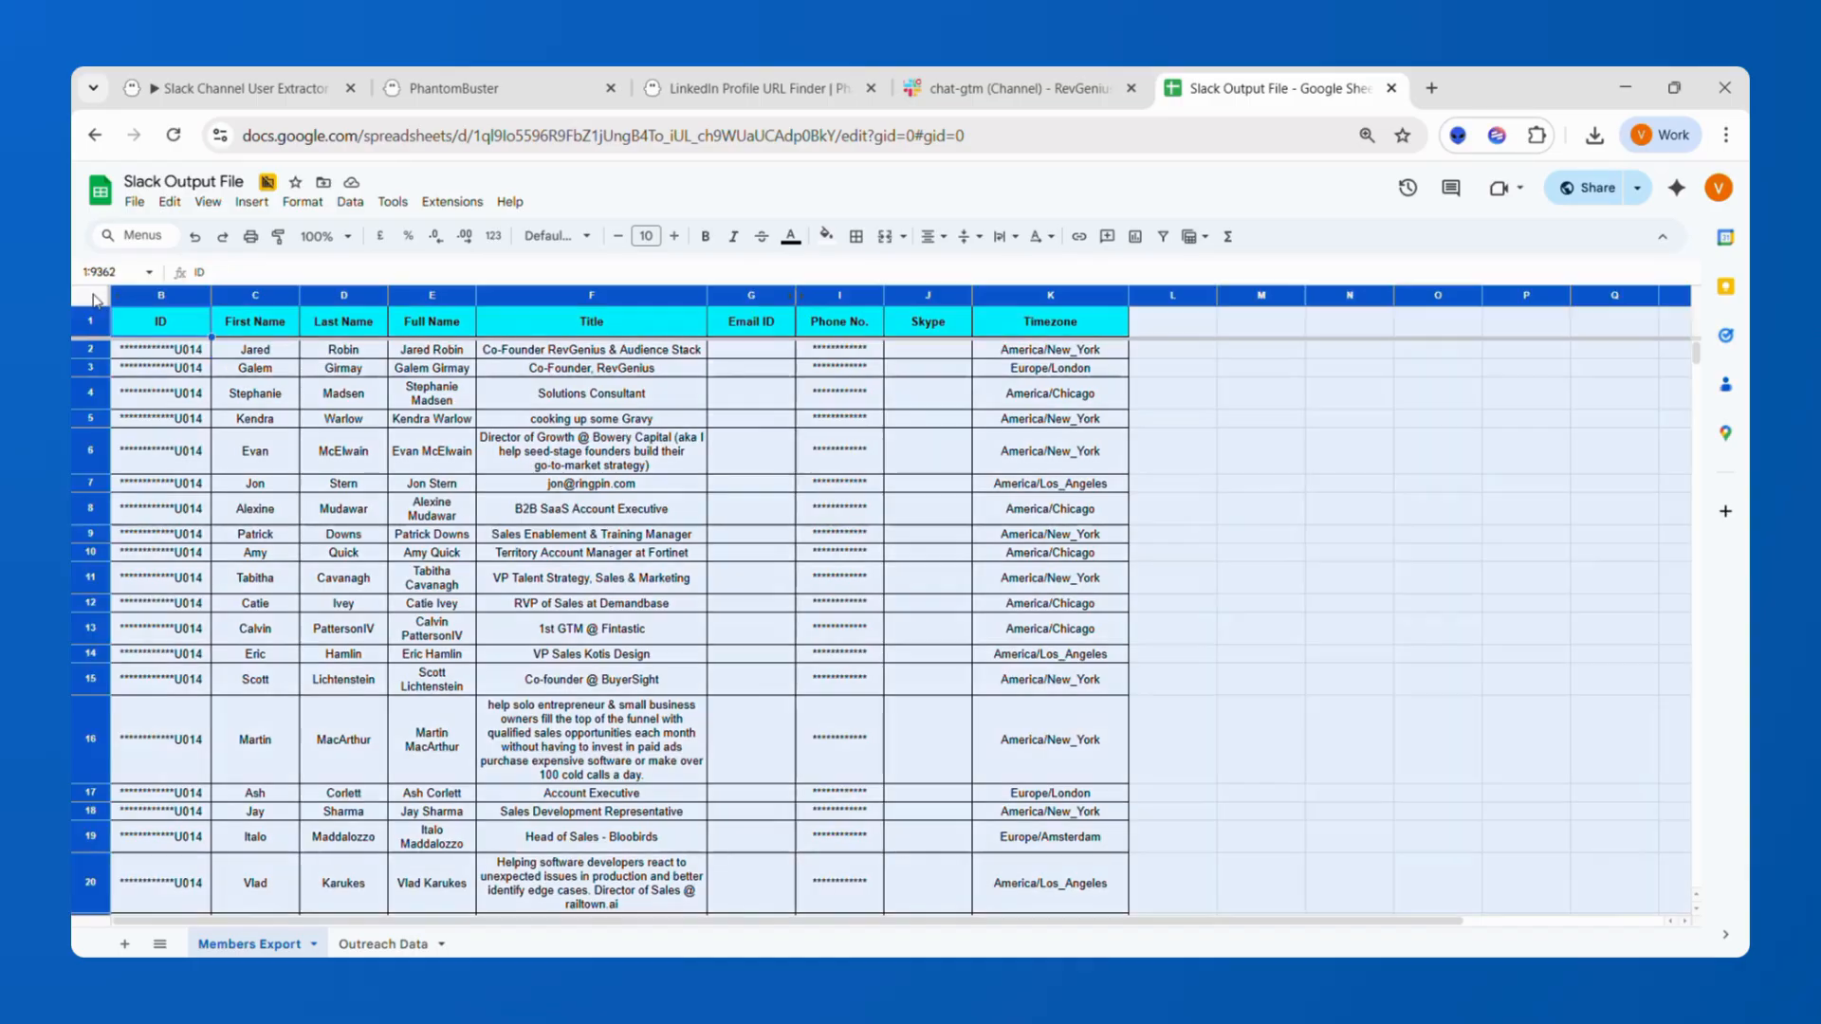
left_click(1159, 246)
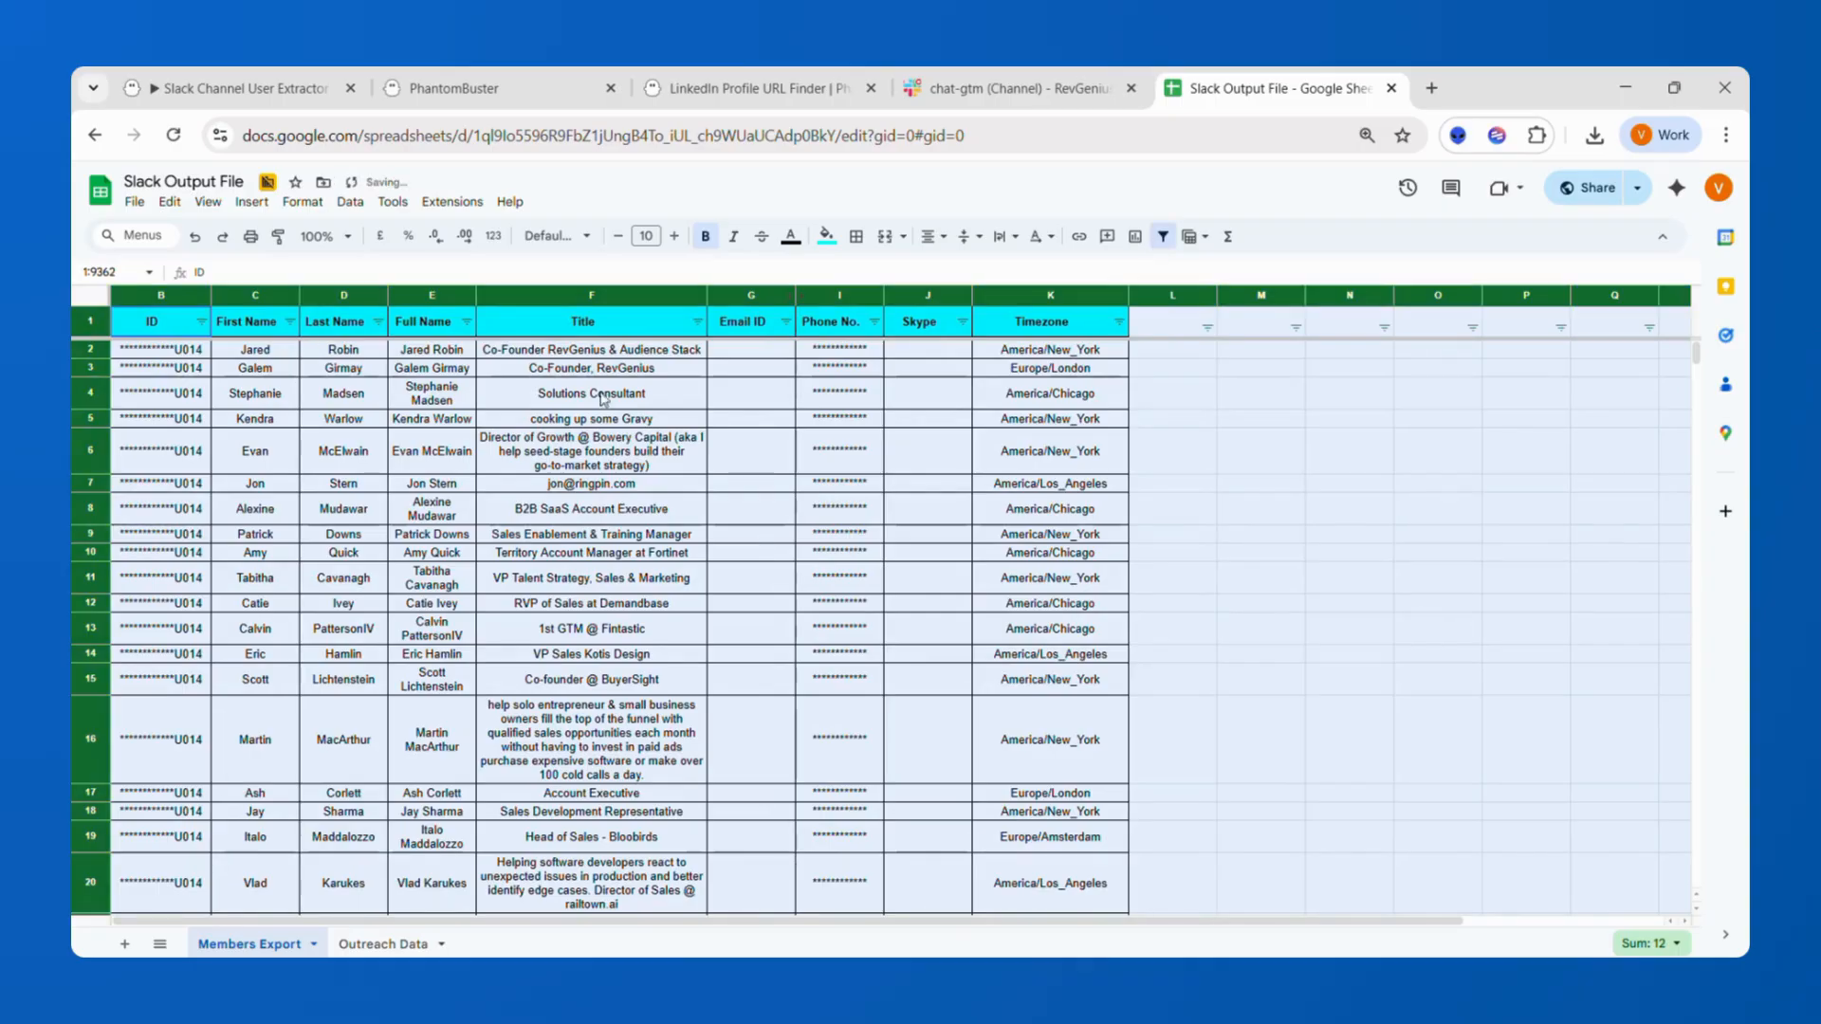
left_click(546, 415)
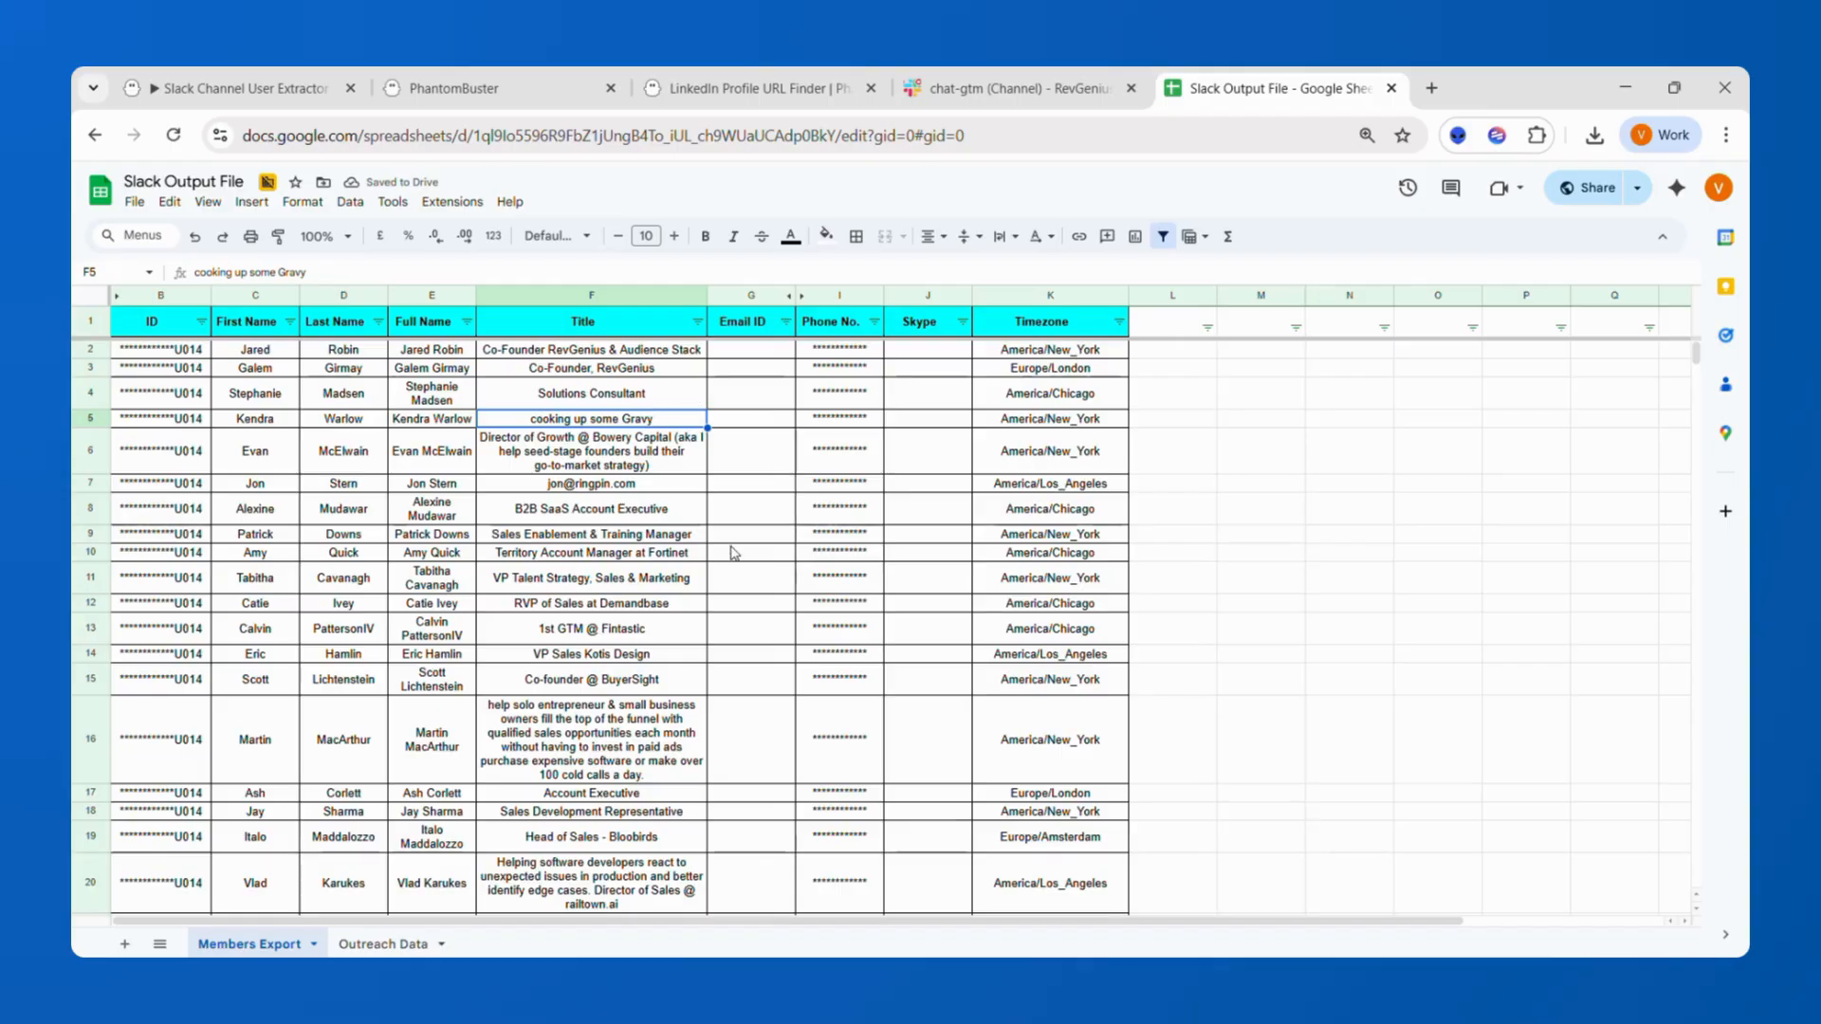
left_click(749, 512)
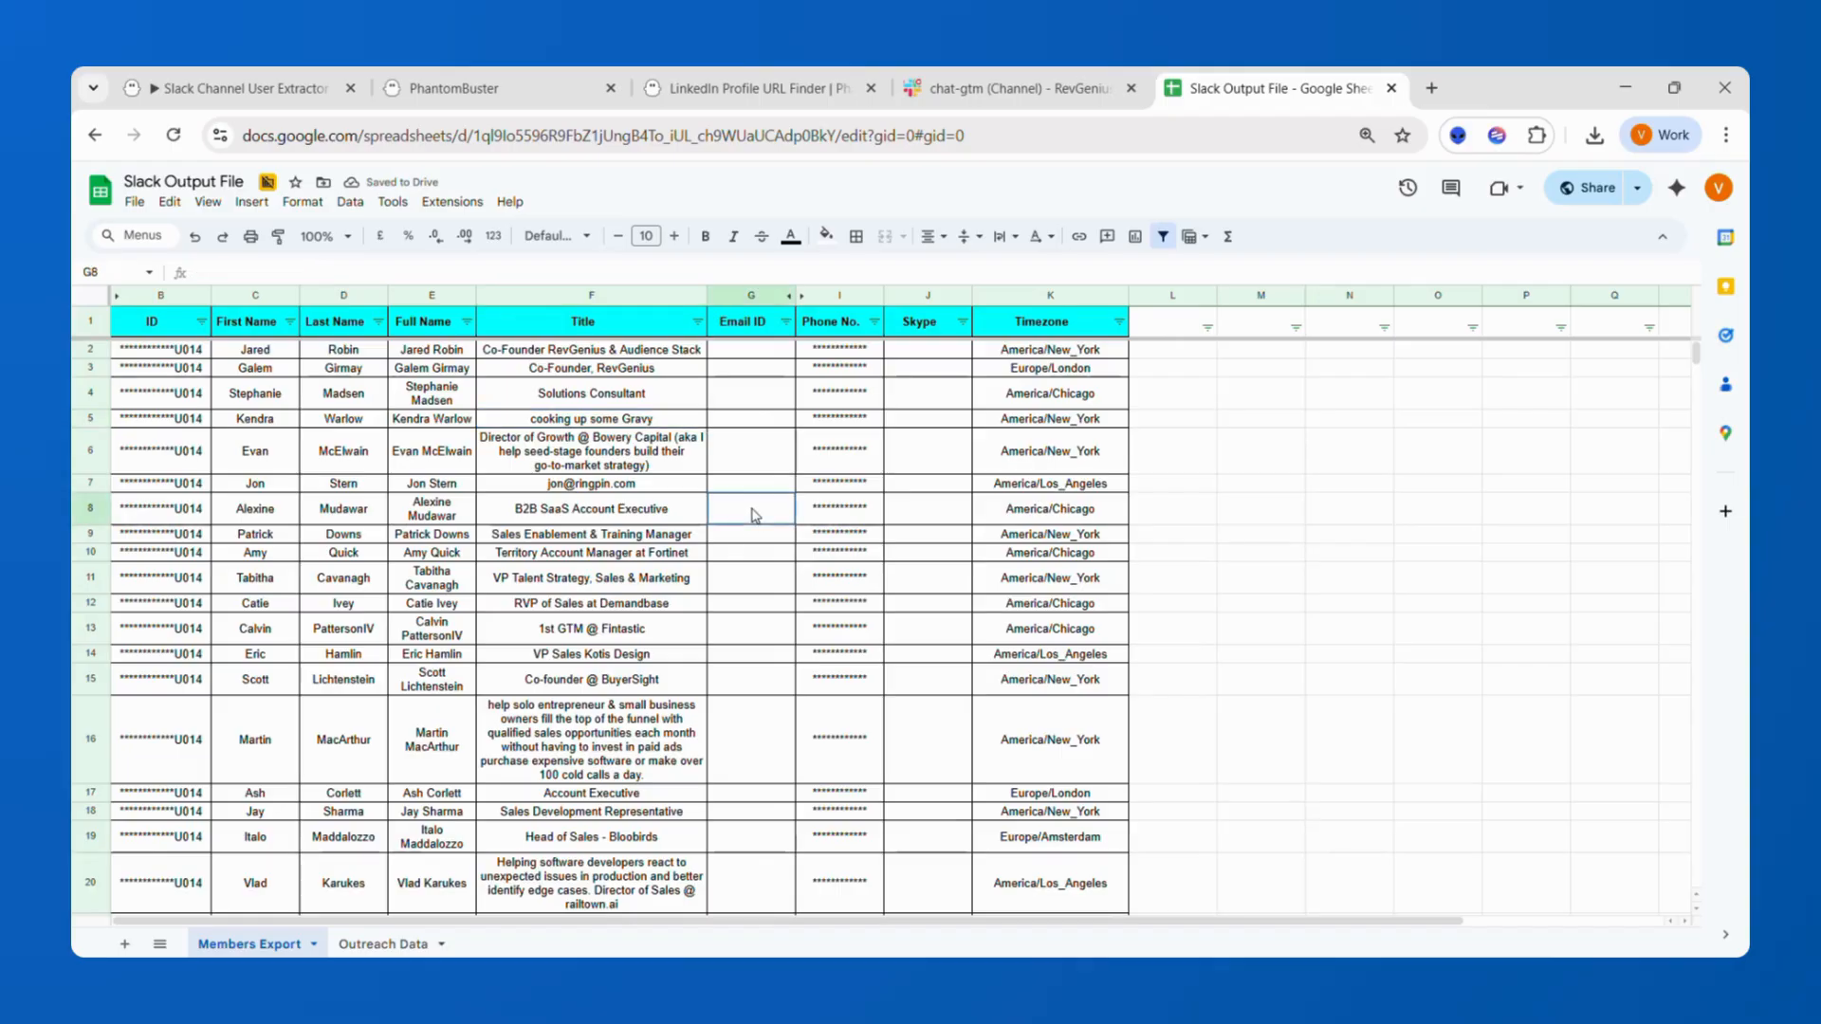
left_click(841, 323)
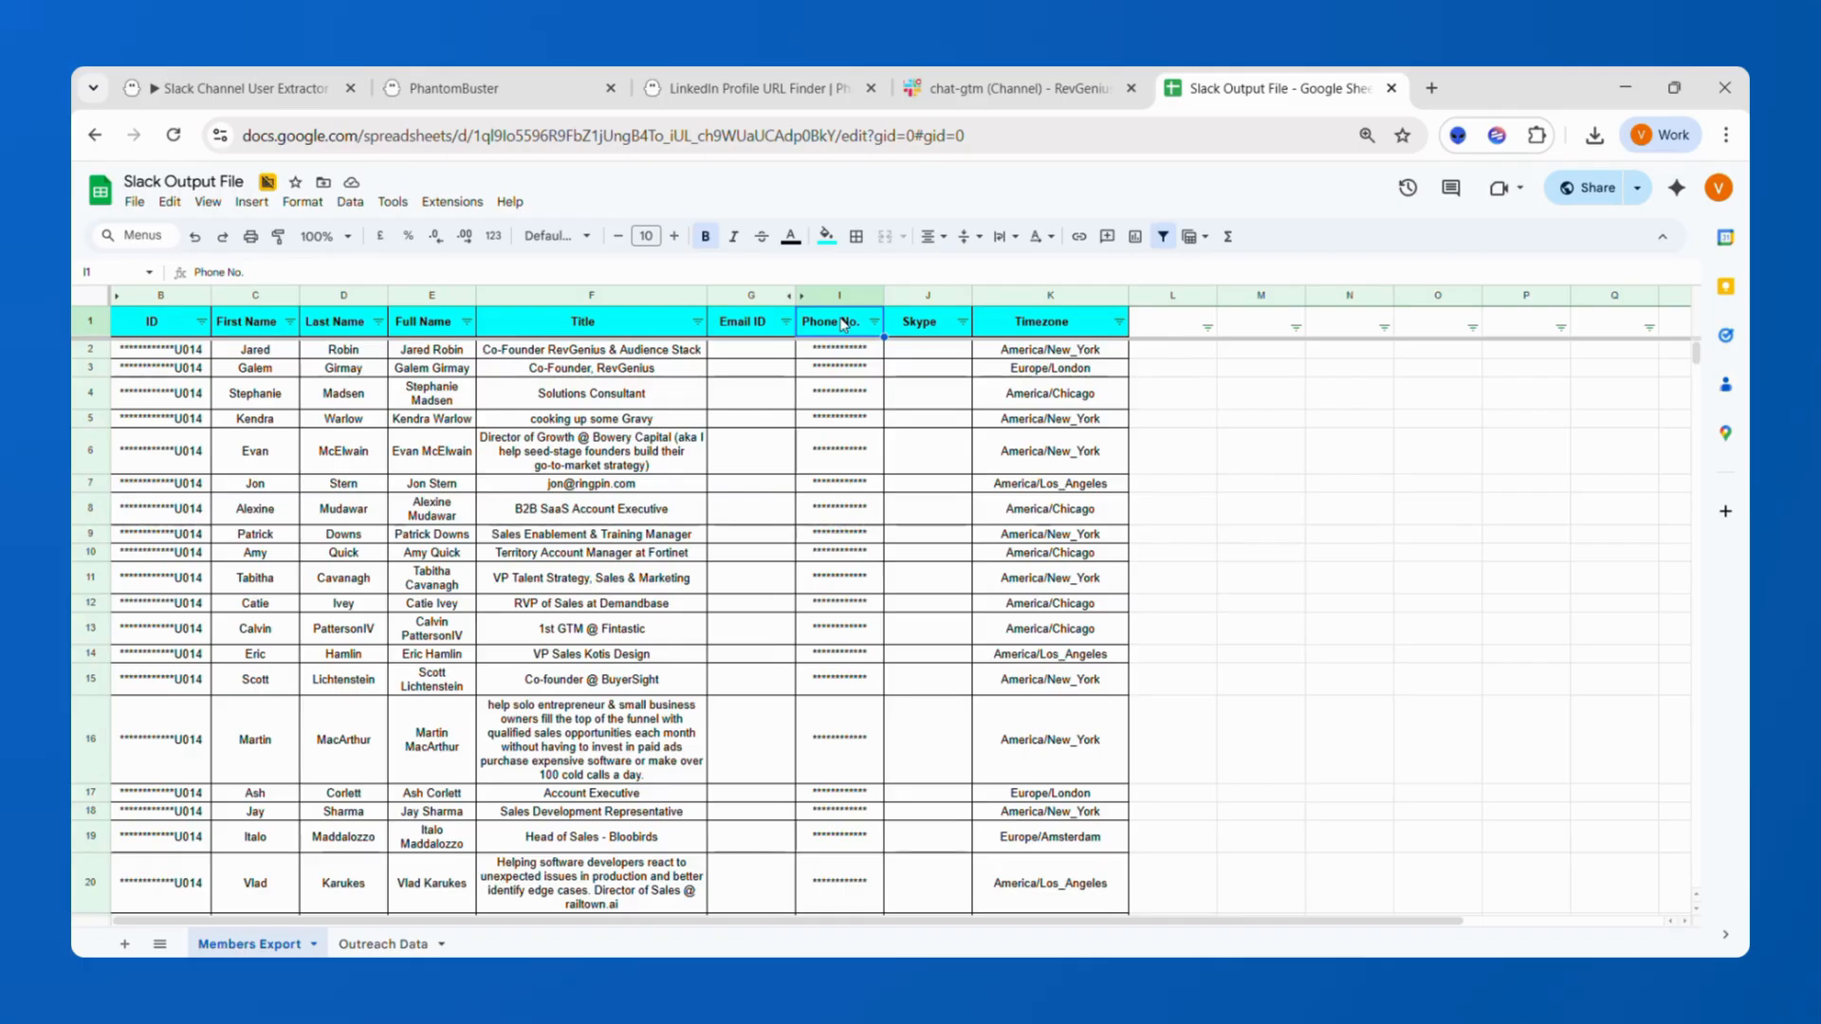
left_click(930, 334)
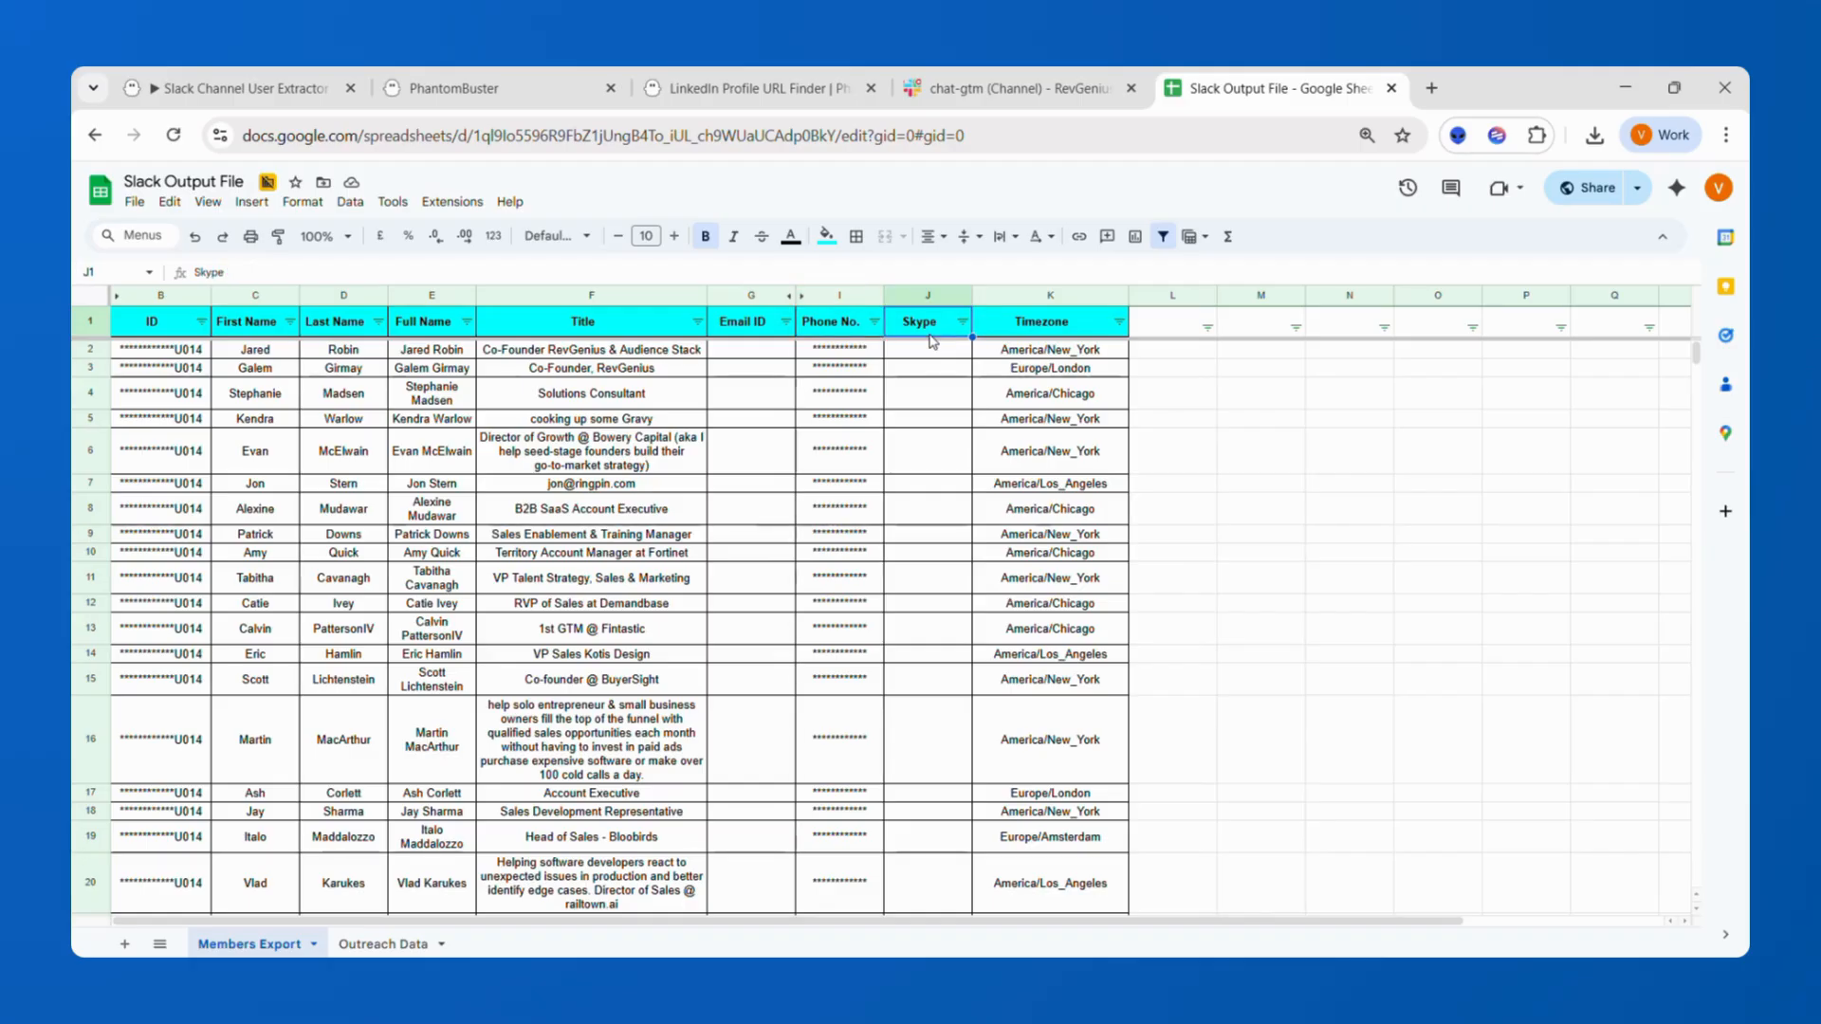
Review the inputs the LinkedIn Profile URL Finder phantom needs.
left_click(727, 108)
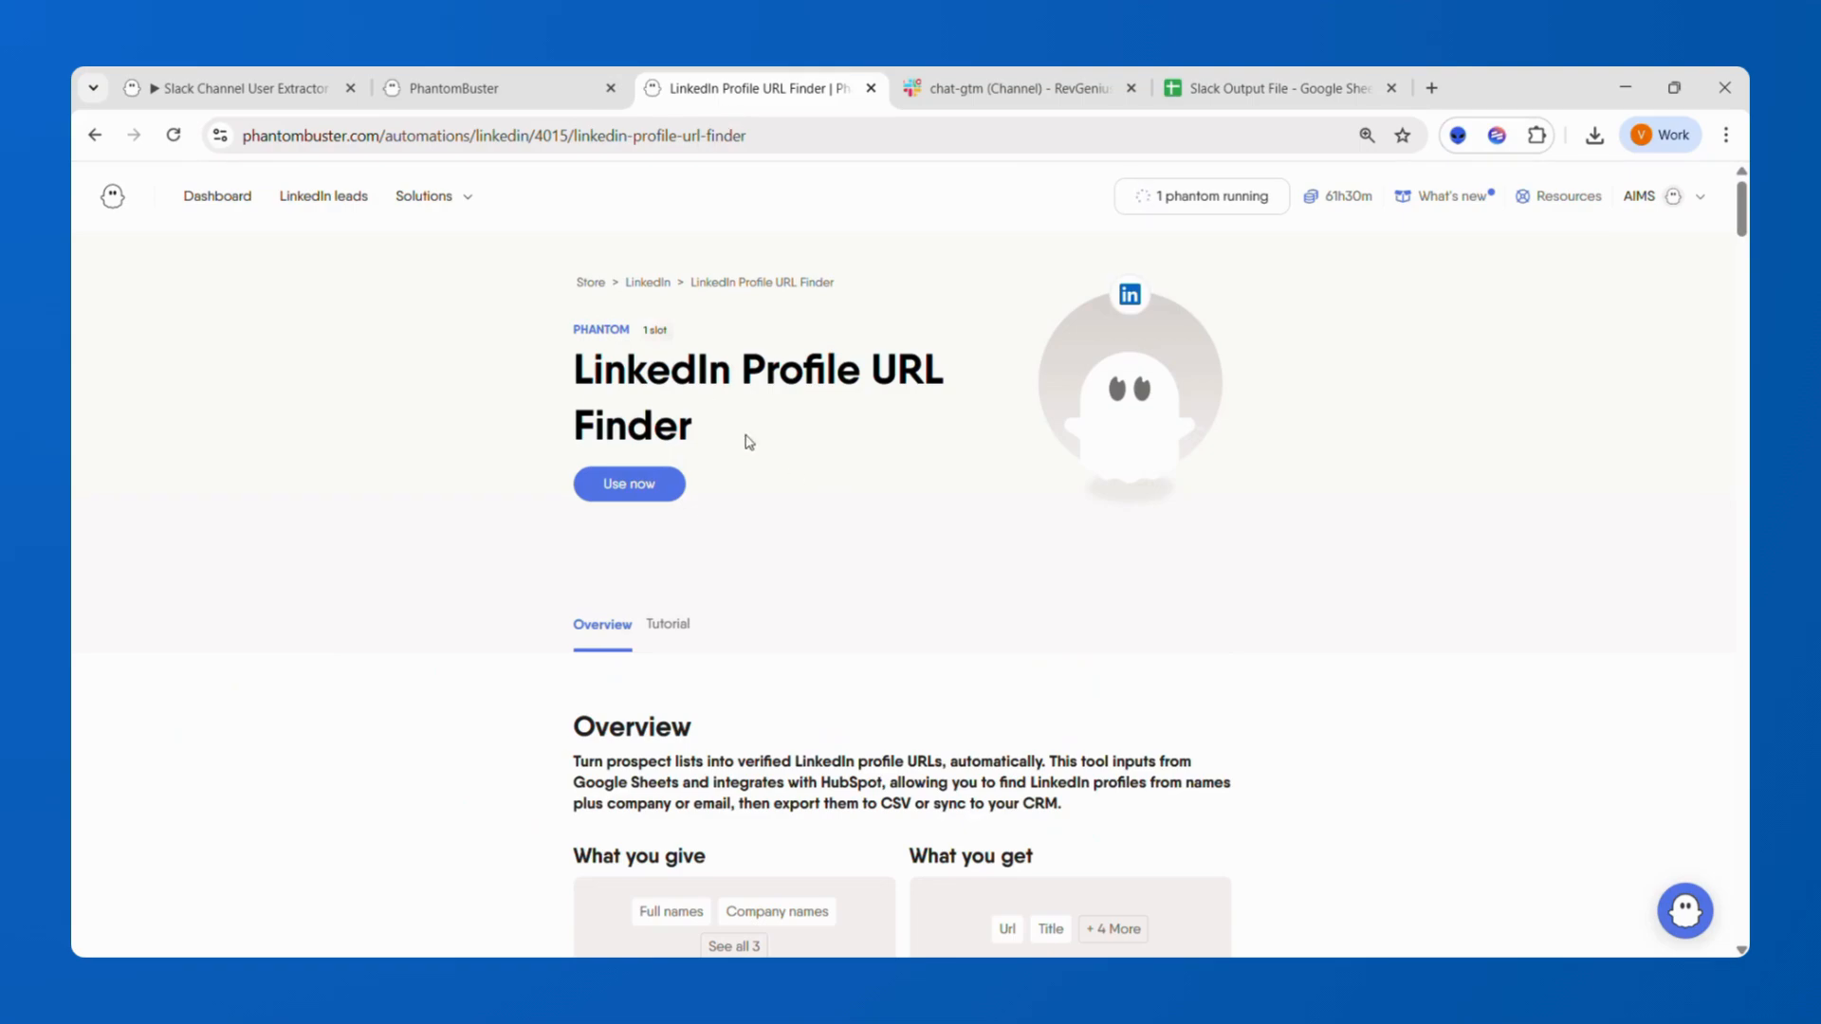
left_click_drag(560, 373, 744, 435)
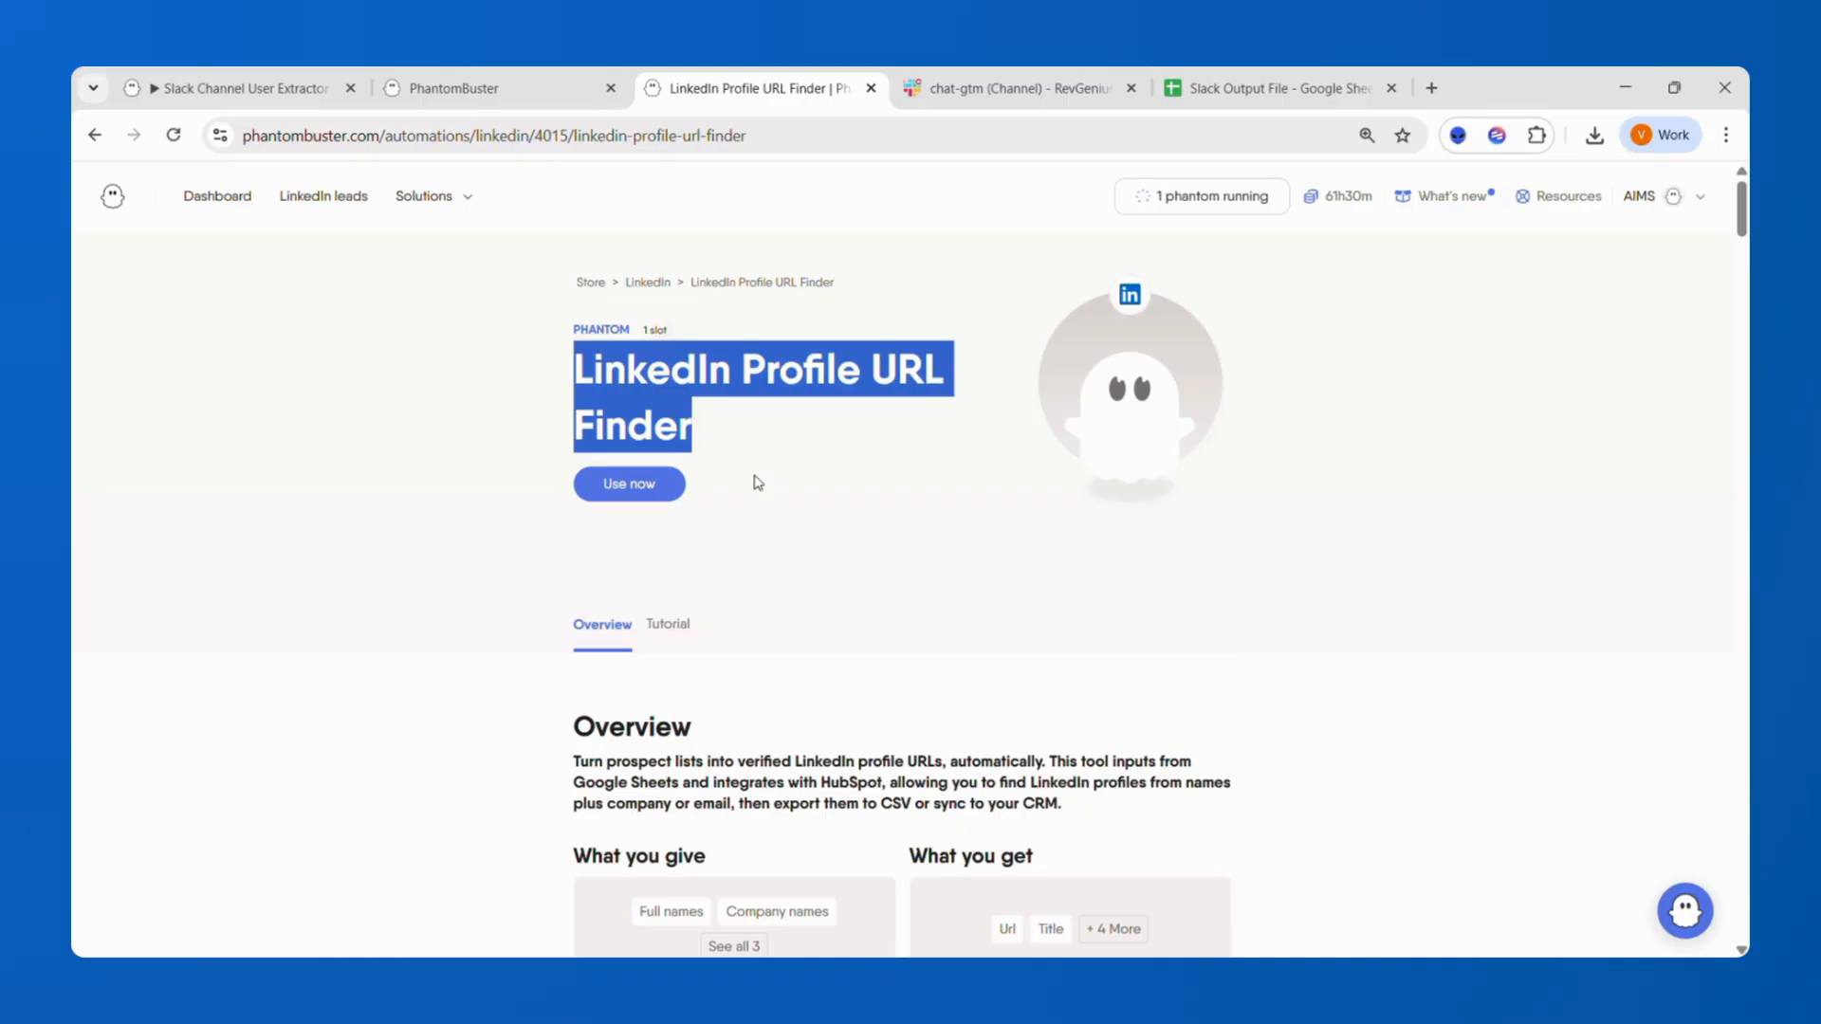
scroll(752, 759, "down", 3)
left_click(732, 719)
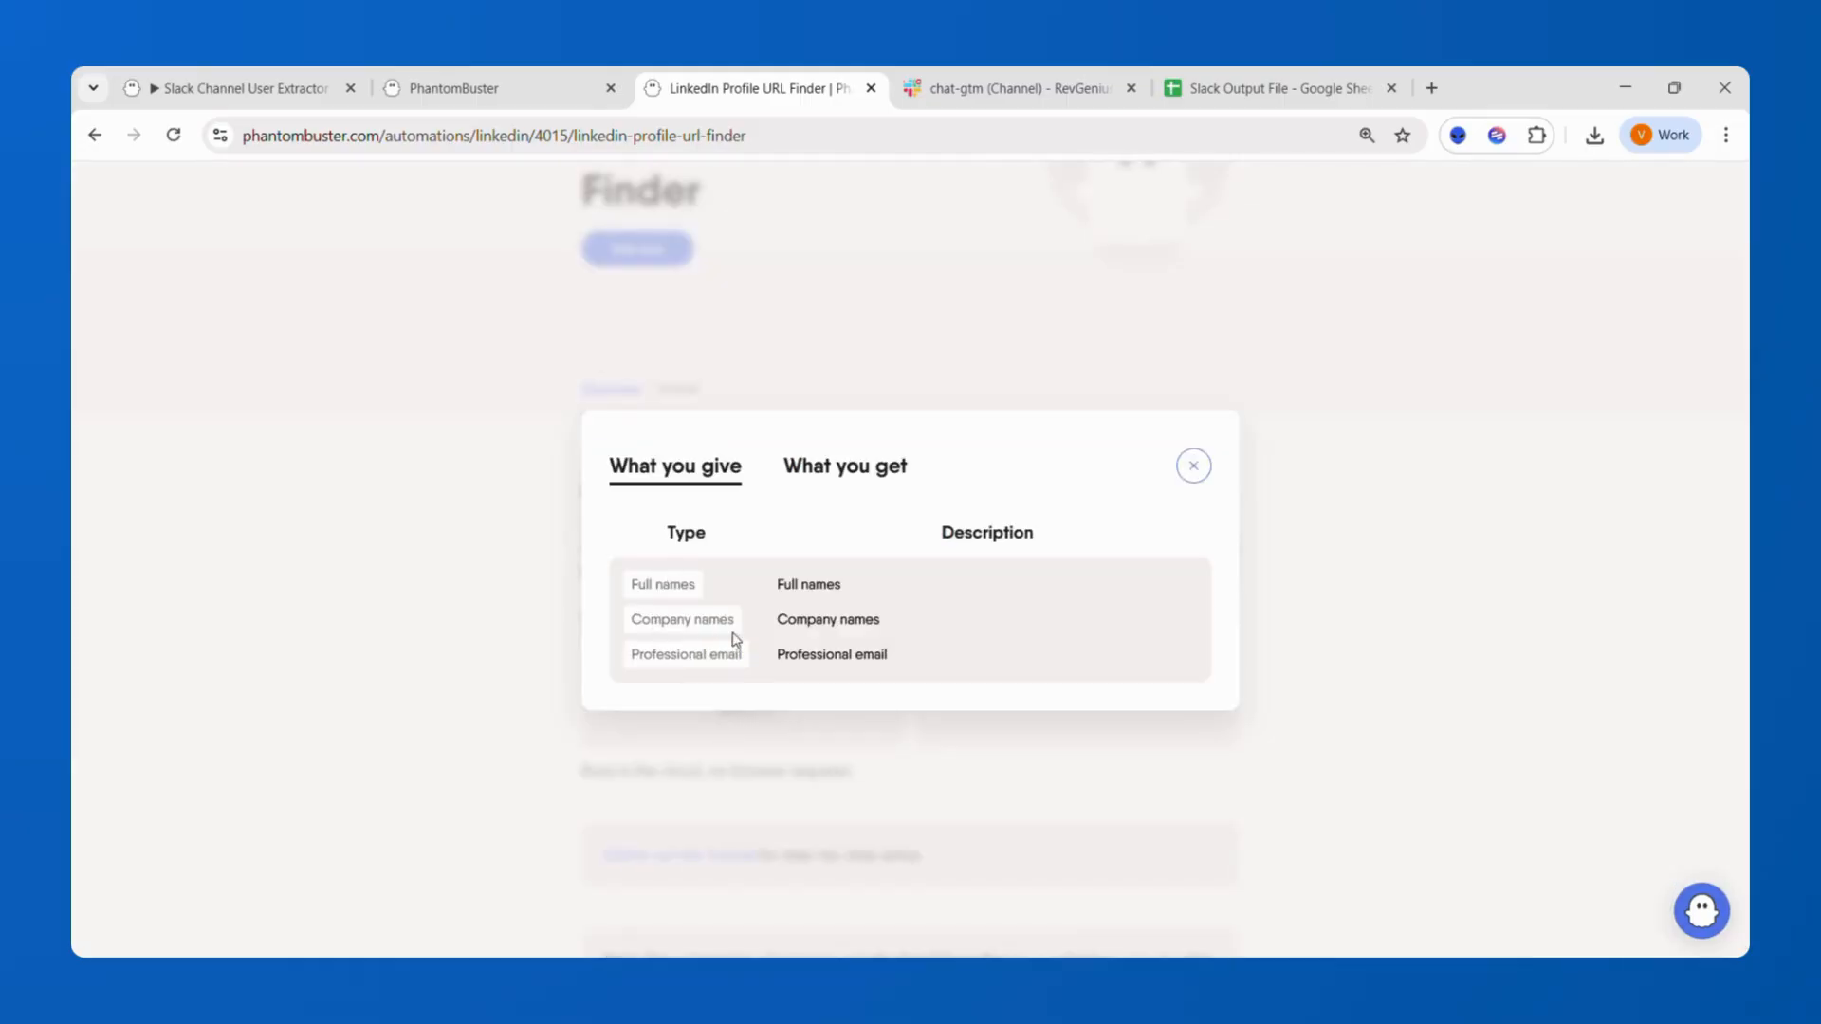
left_click(1191, 468)
scroll(1145, 573, "up", 2)
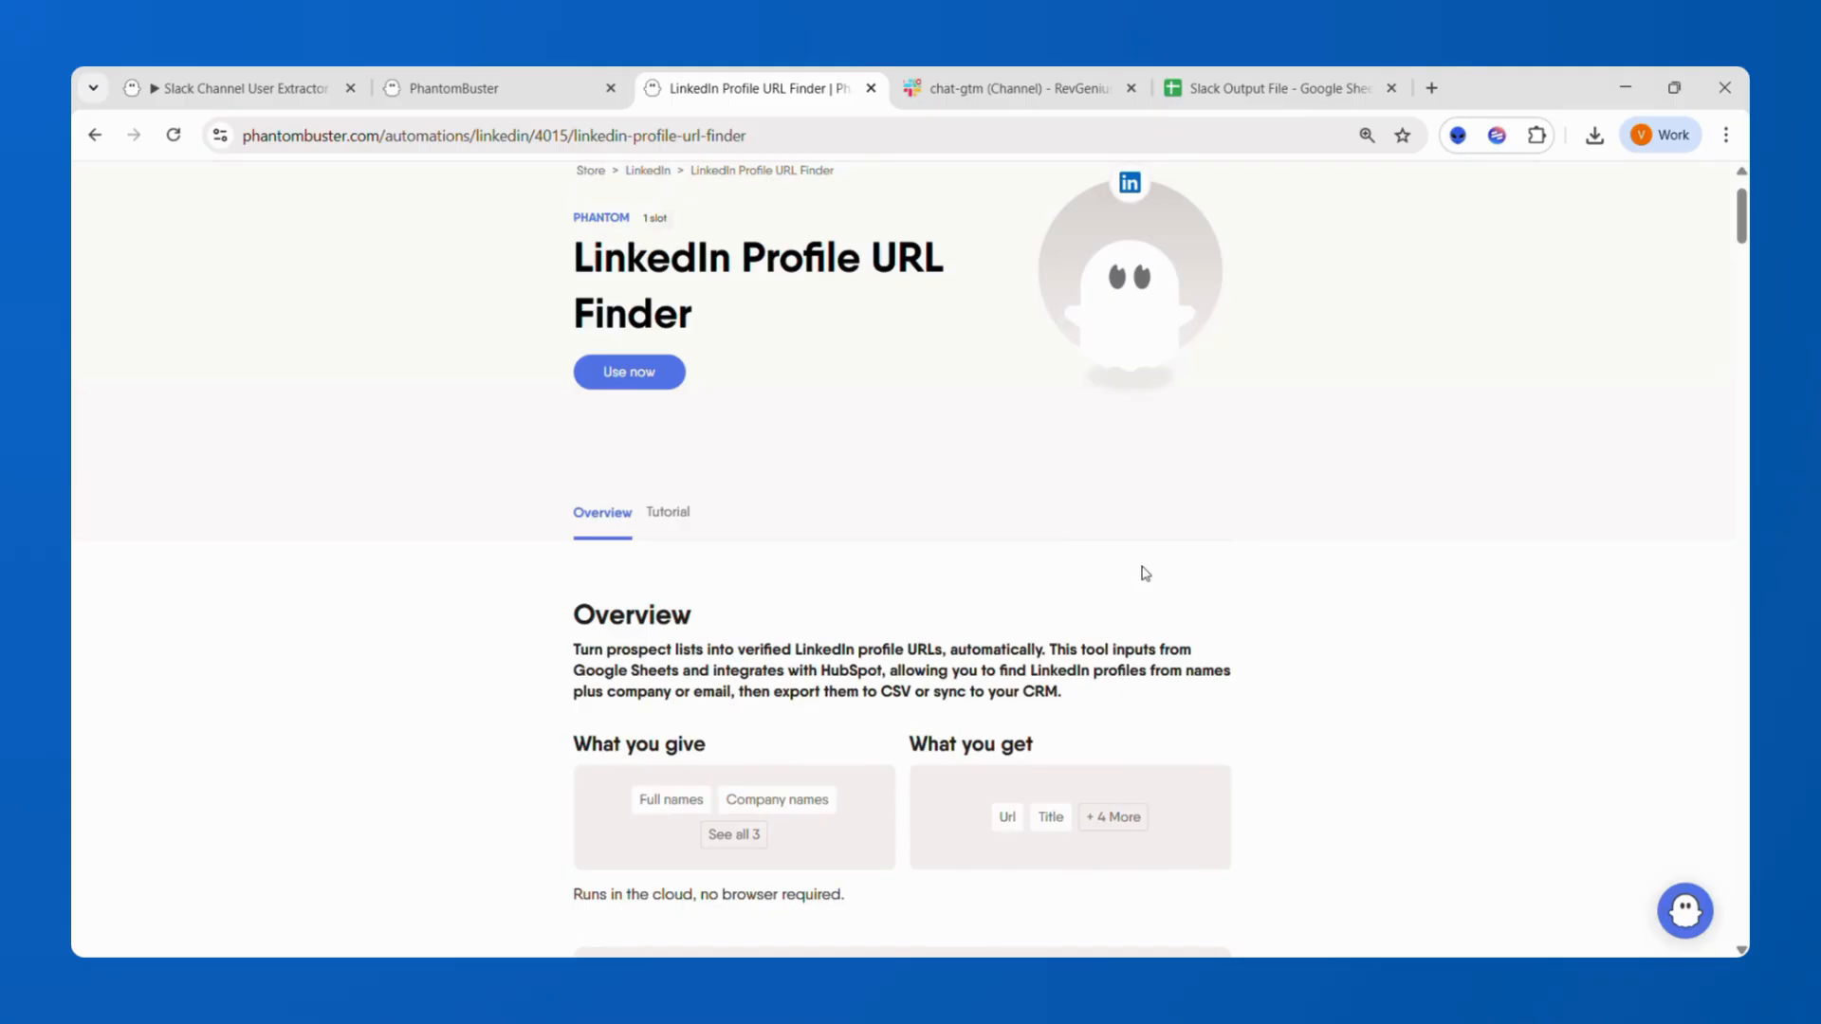
scroll(1145, 573, "up", 1)
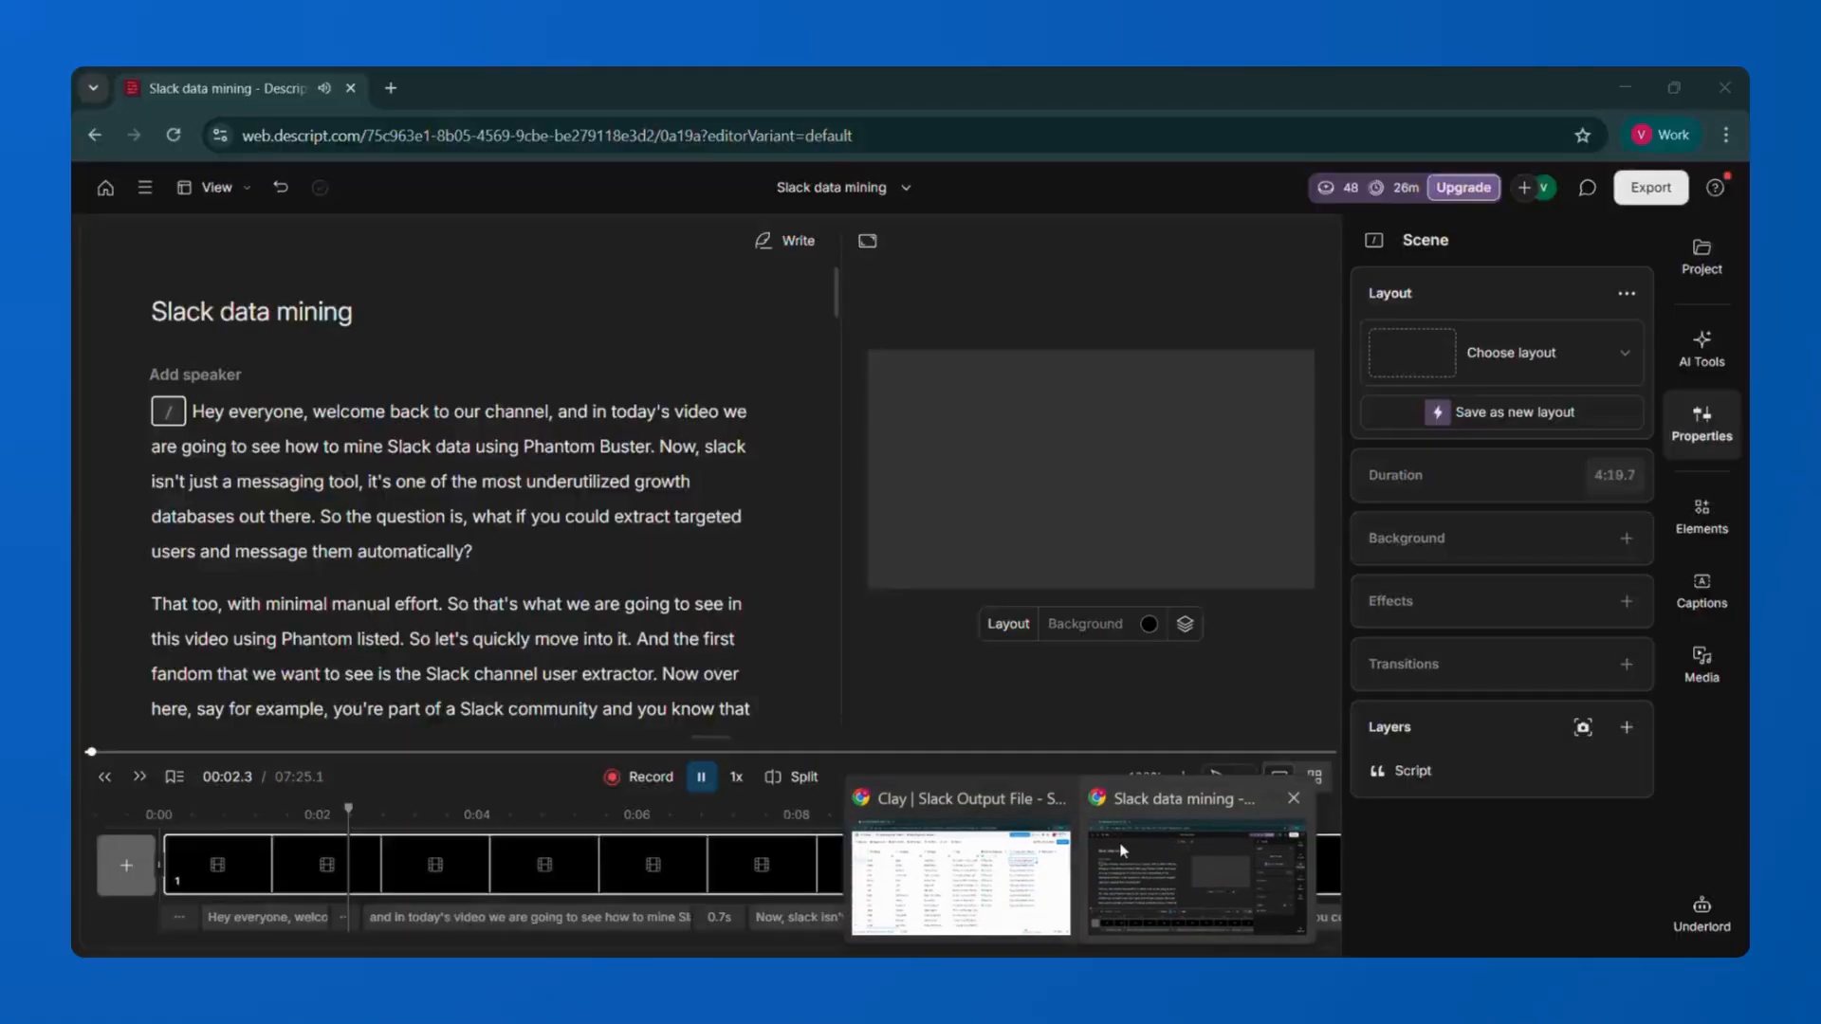
Open the LinkedIn Profile URL column's configuration in the Clay table to compare its approach.
left_click(977, 880)
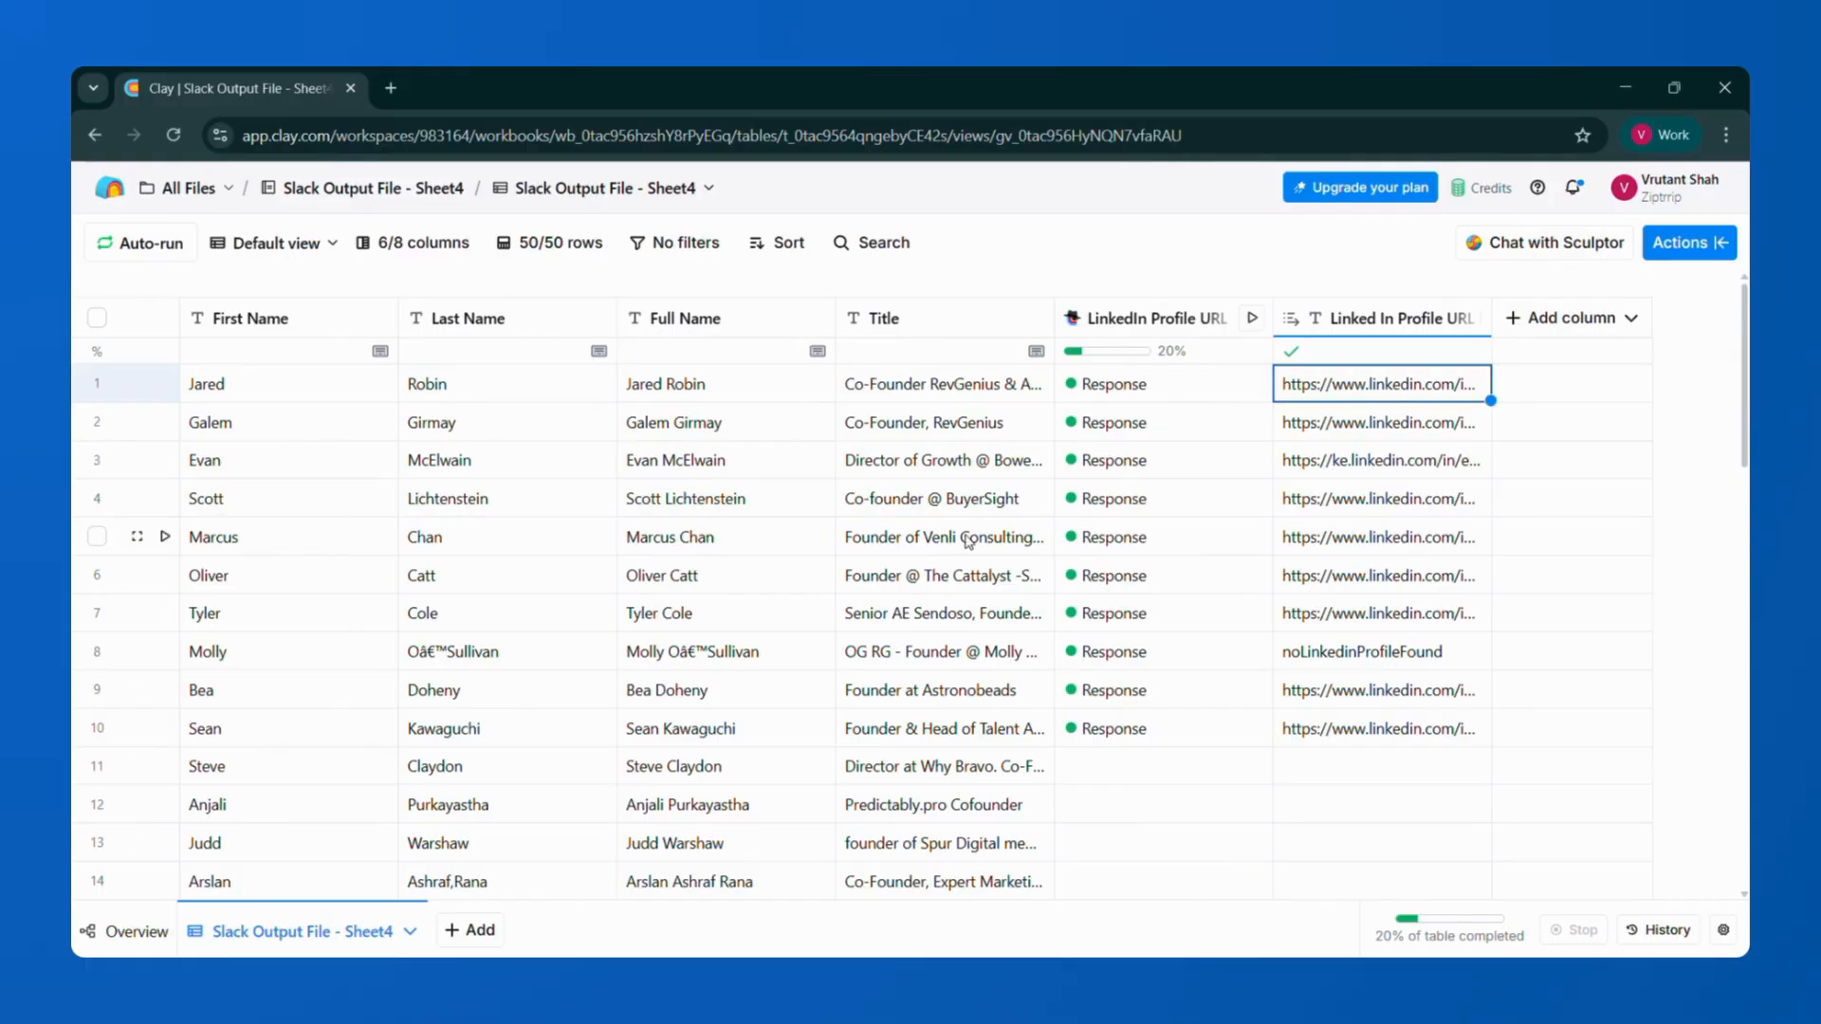
left_click(1159, 327)
left_click(1138, 407)
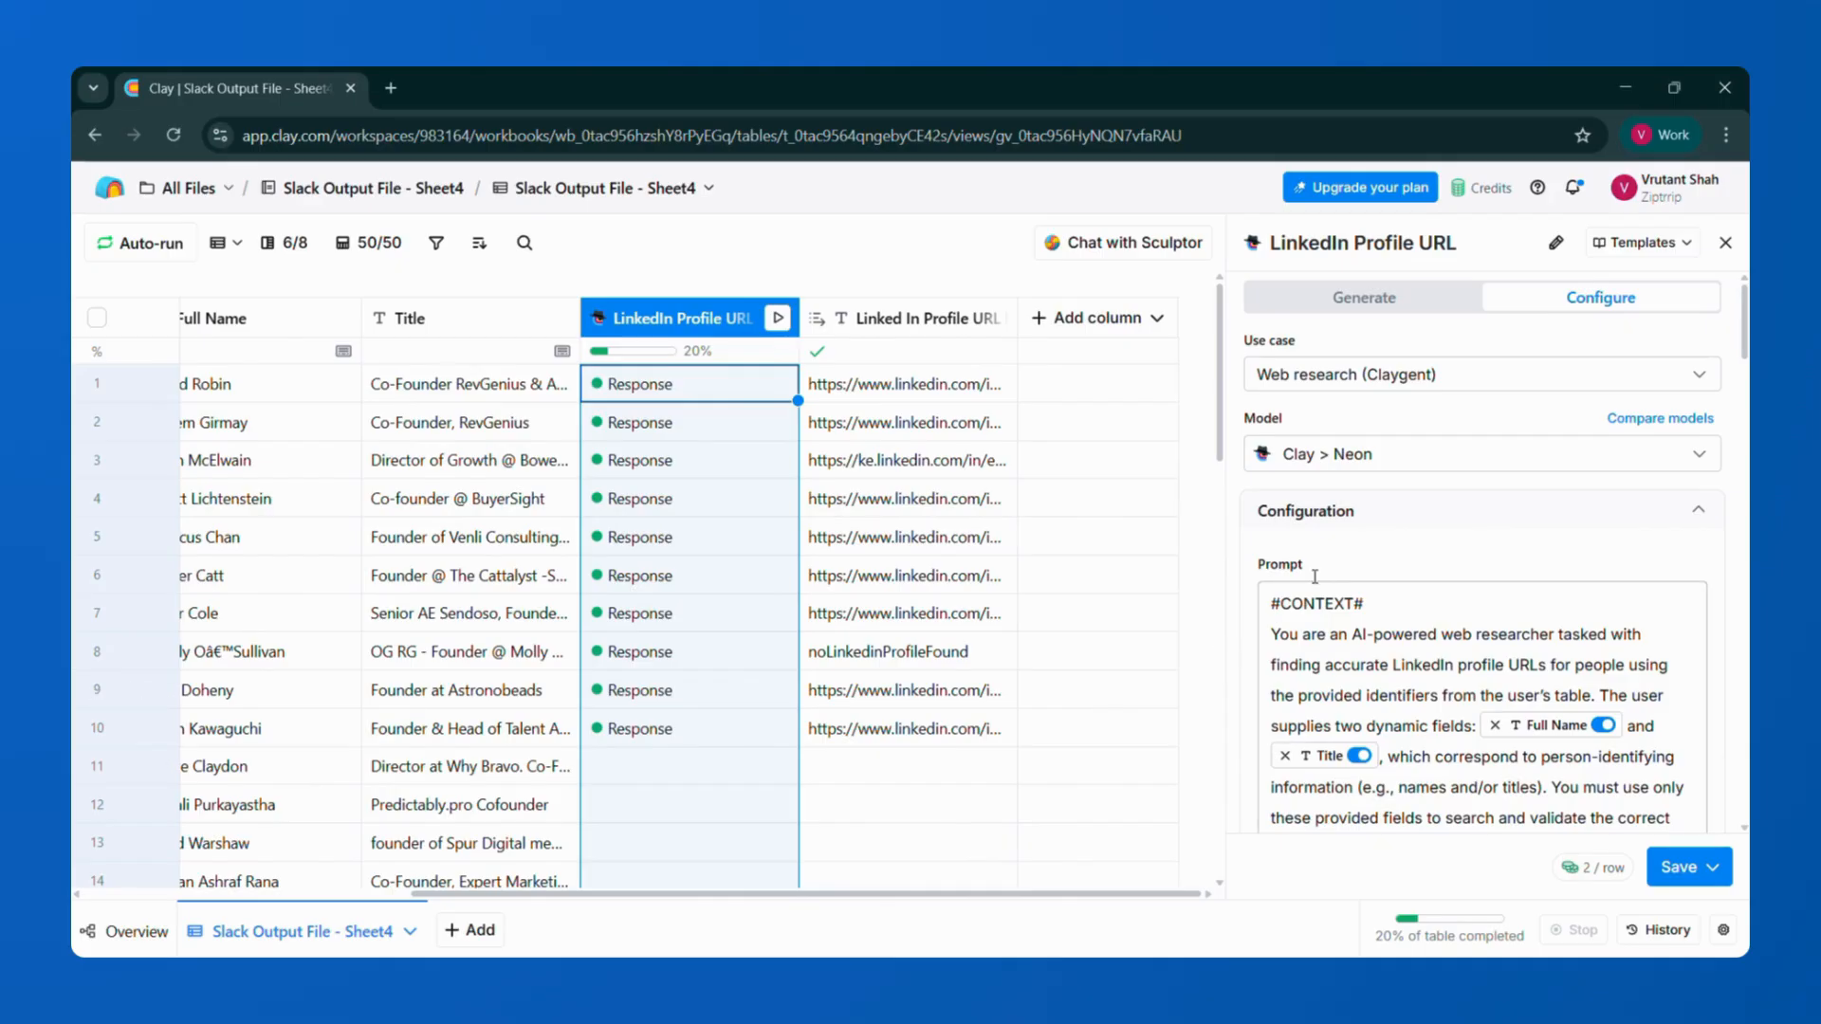
left_click(1625, 92)
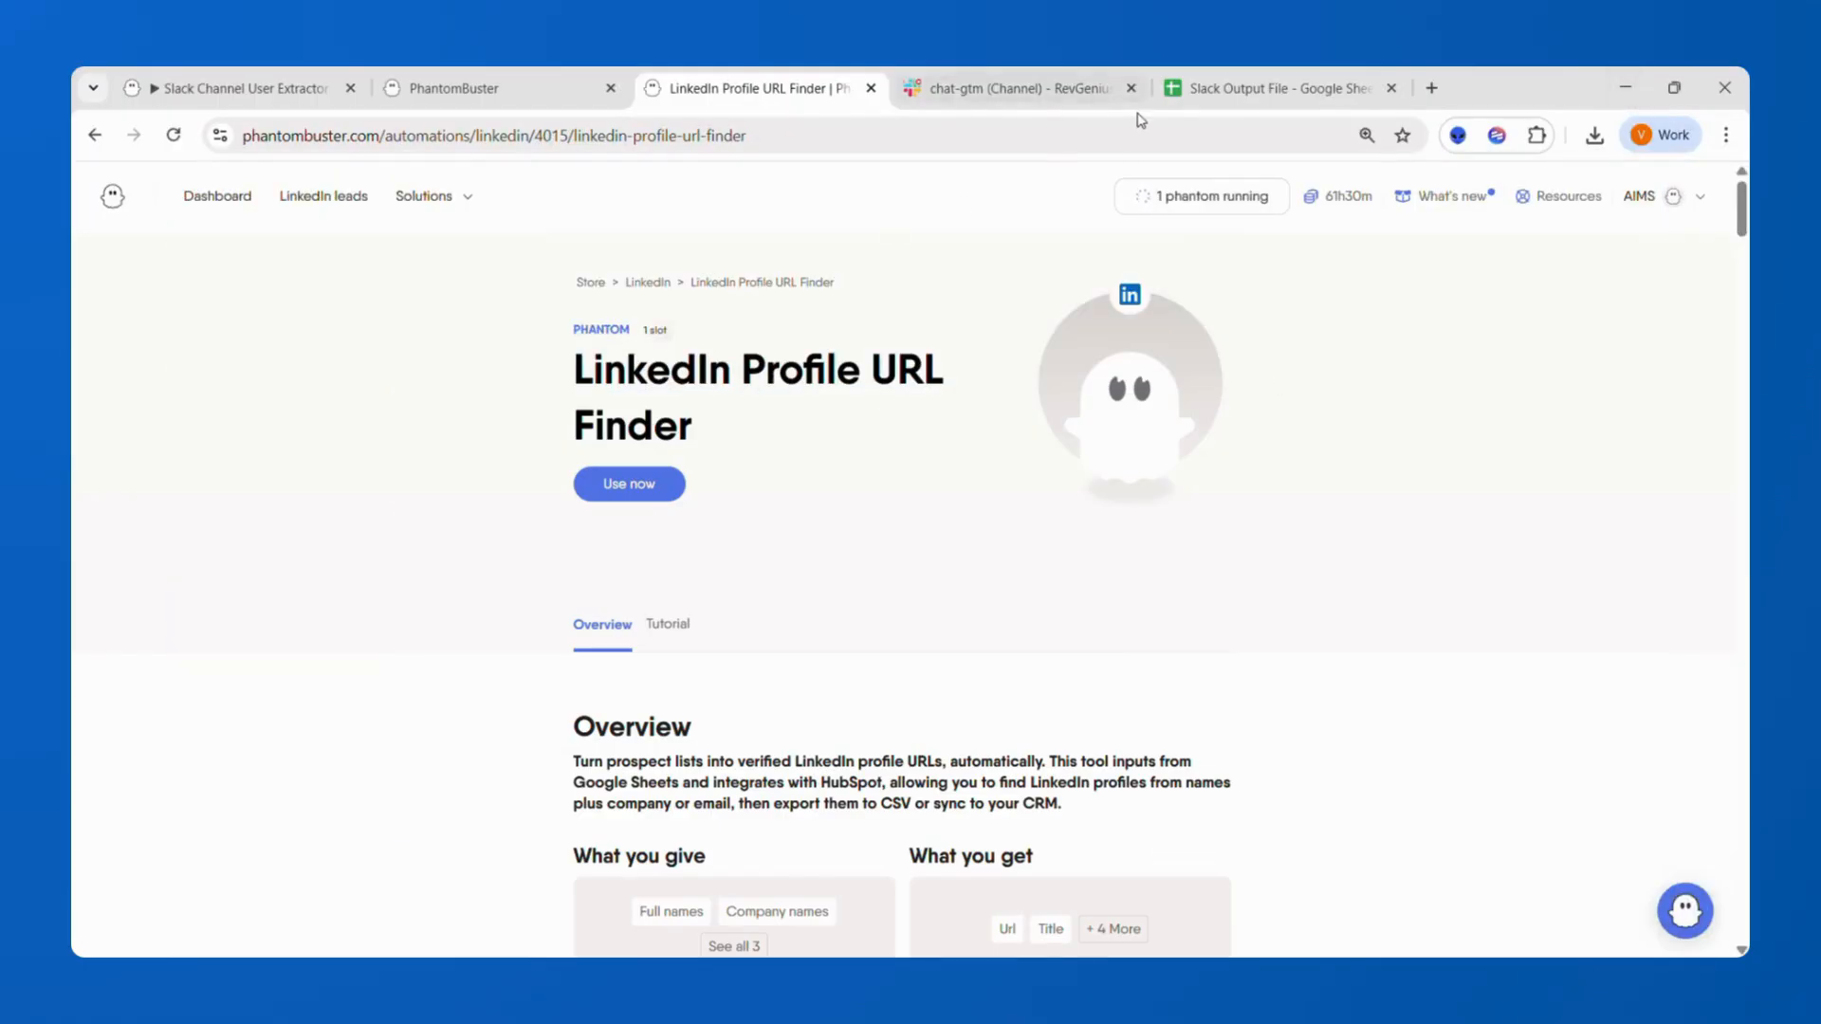
Review the inputs the Slack Message Sender phantom needs.
left_click(1261, 90)
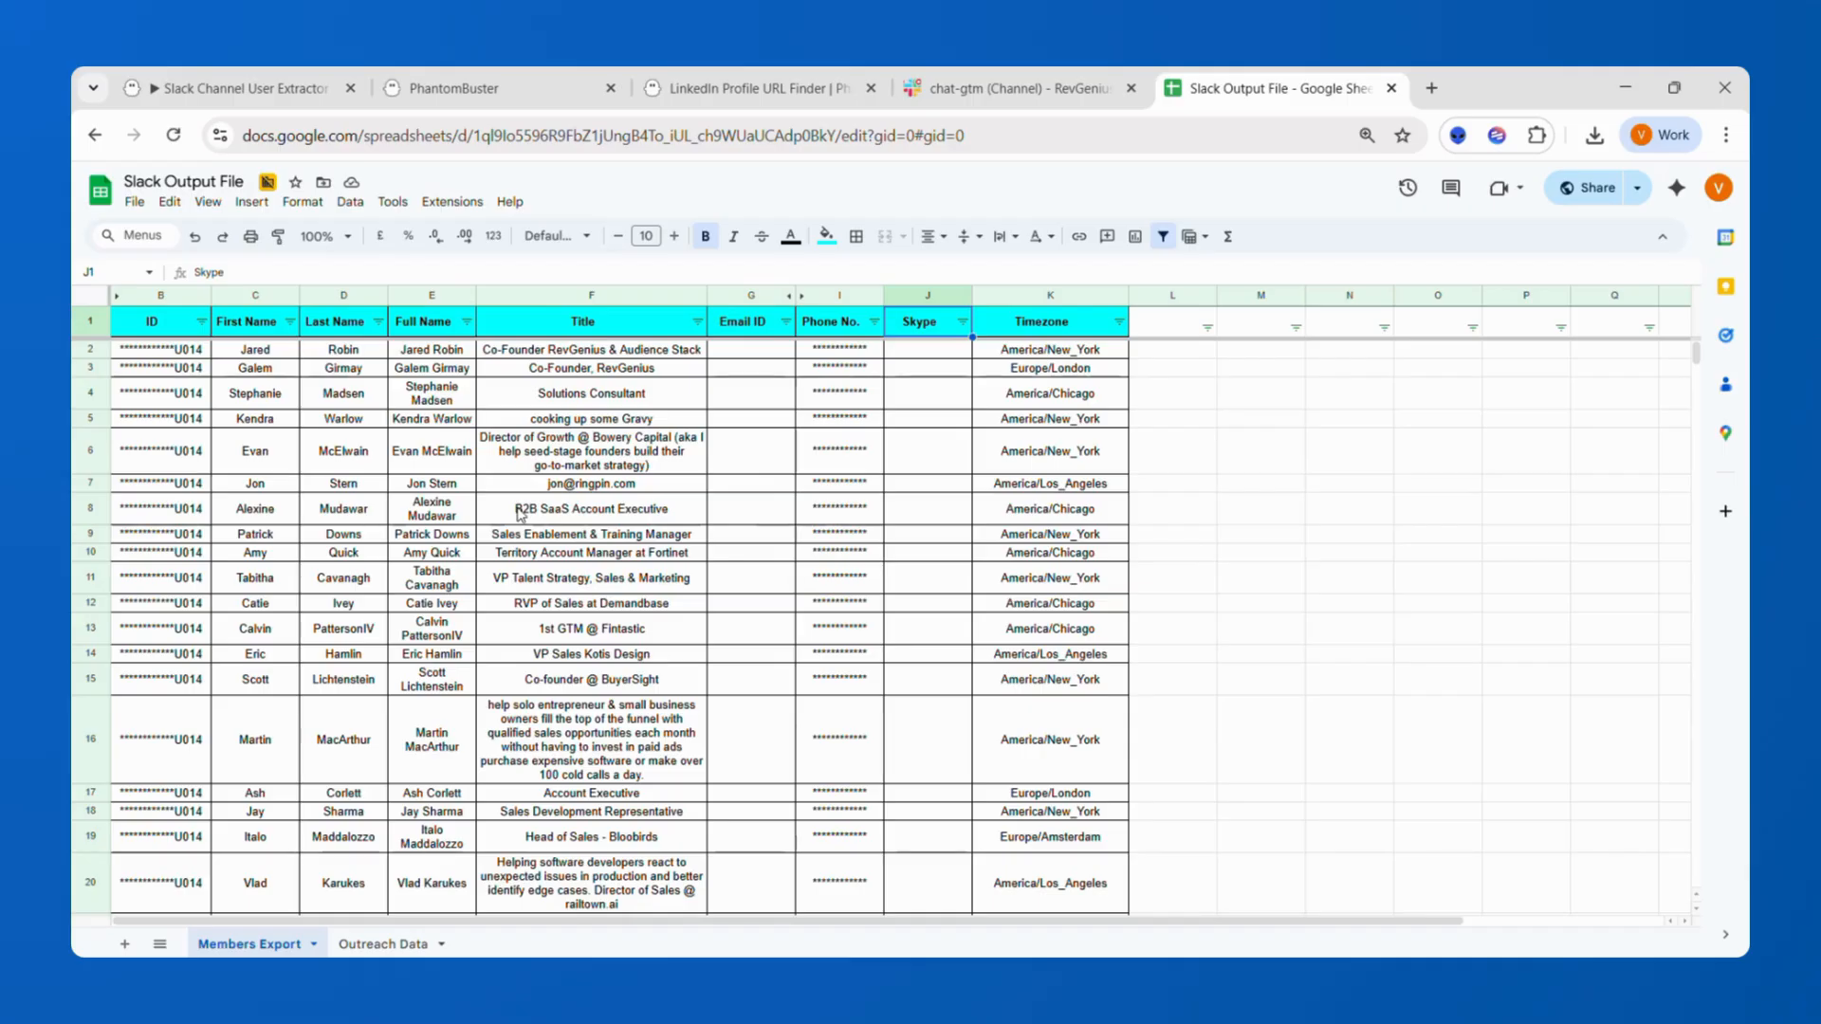
left_click(607, 485)
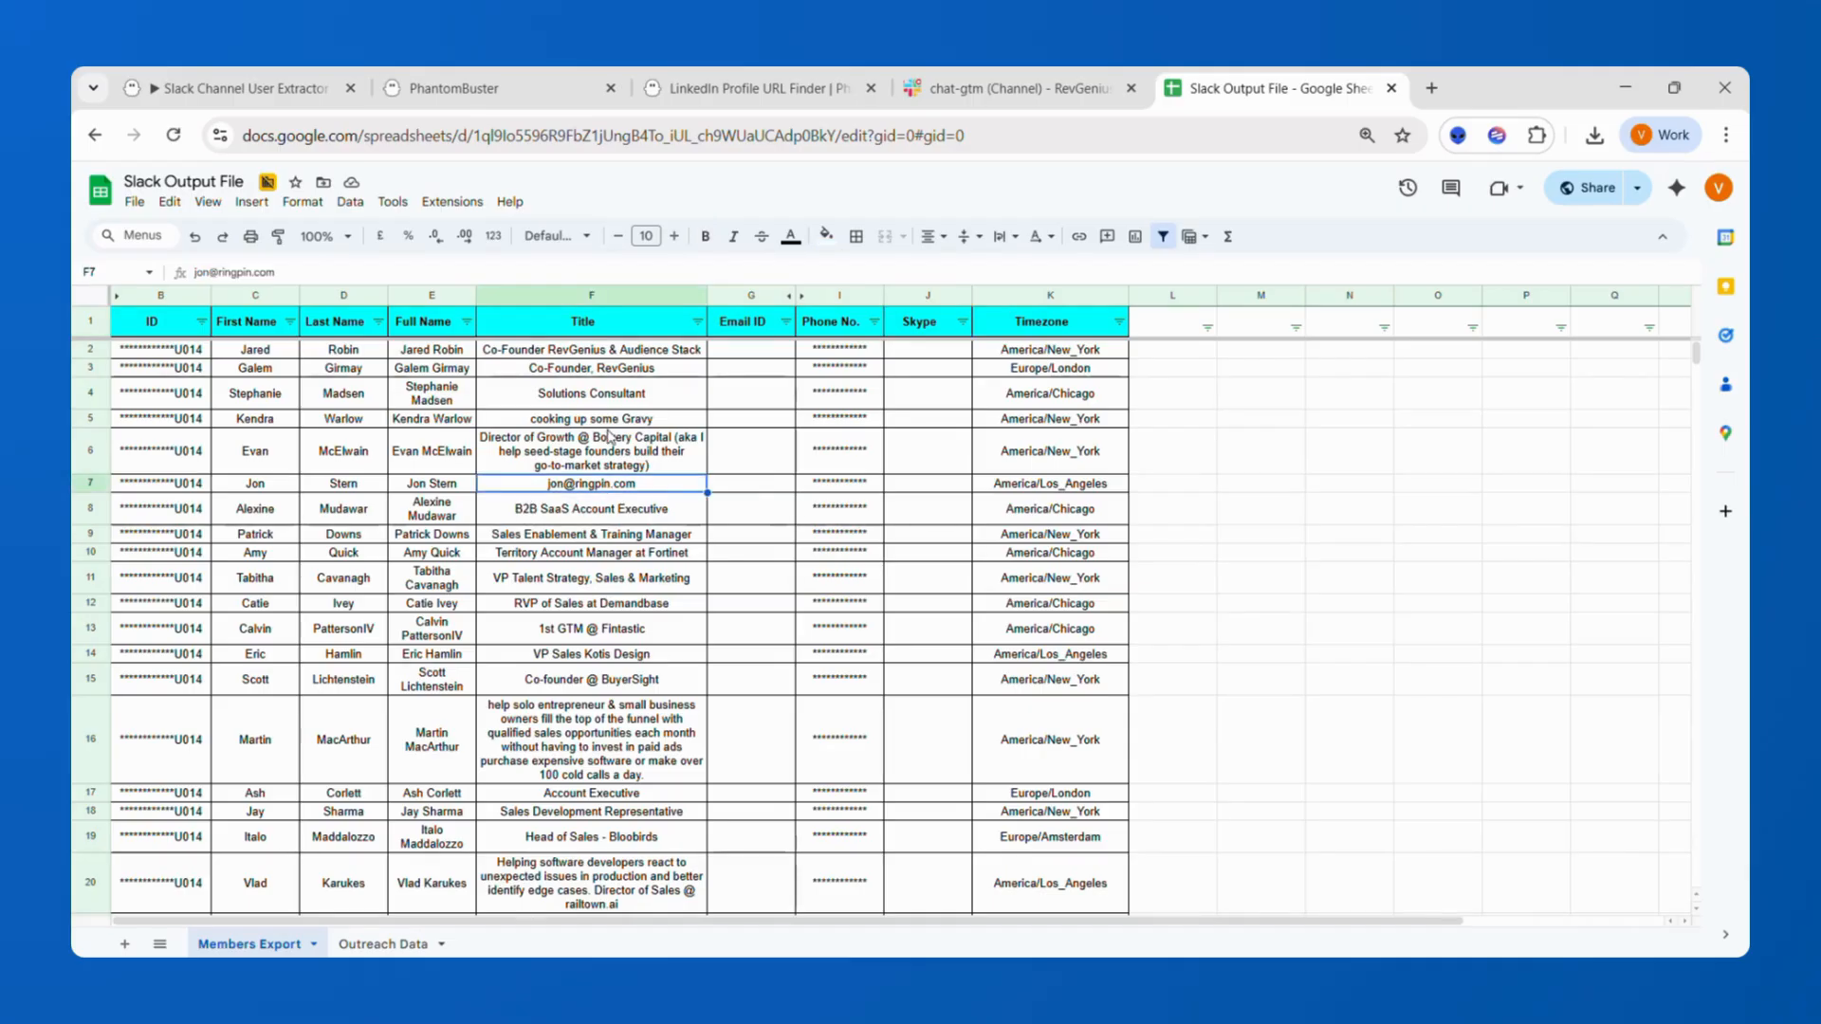
left_click(589, 86)
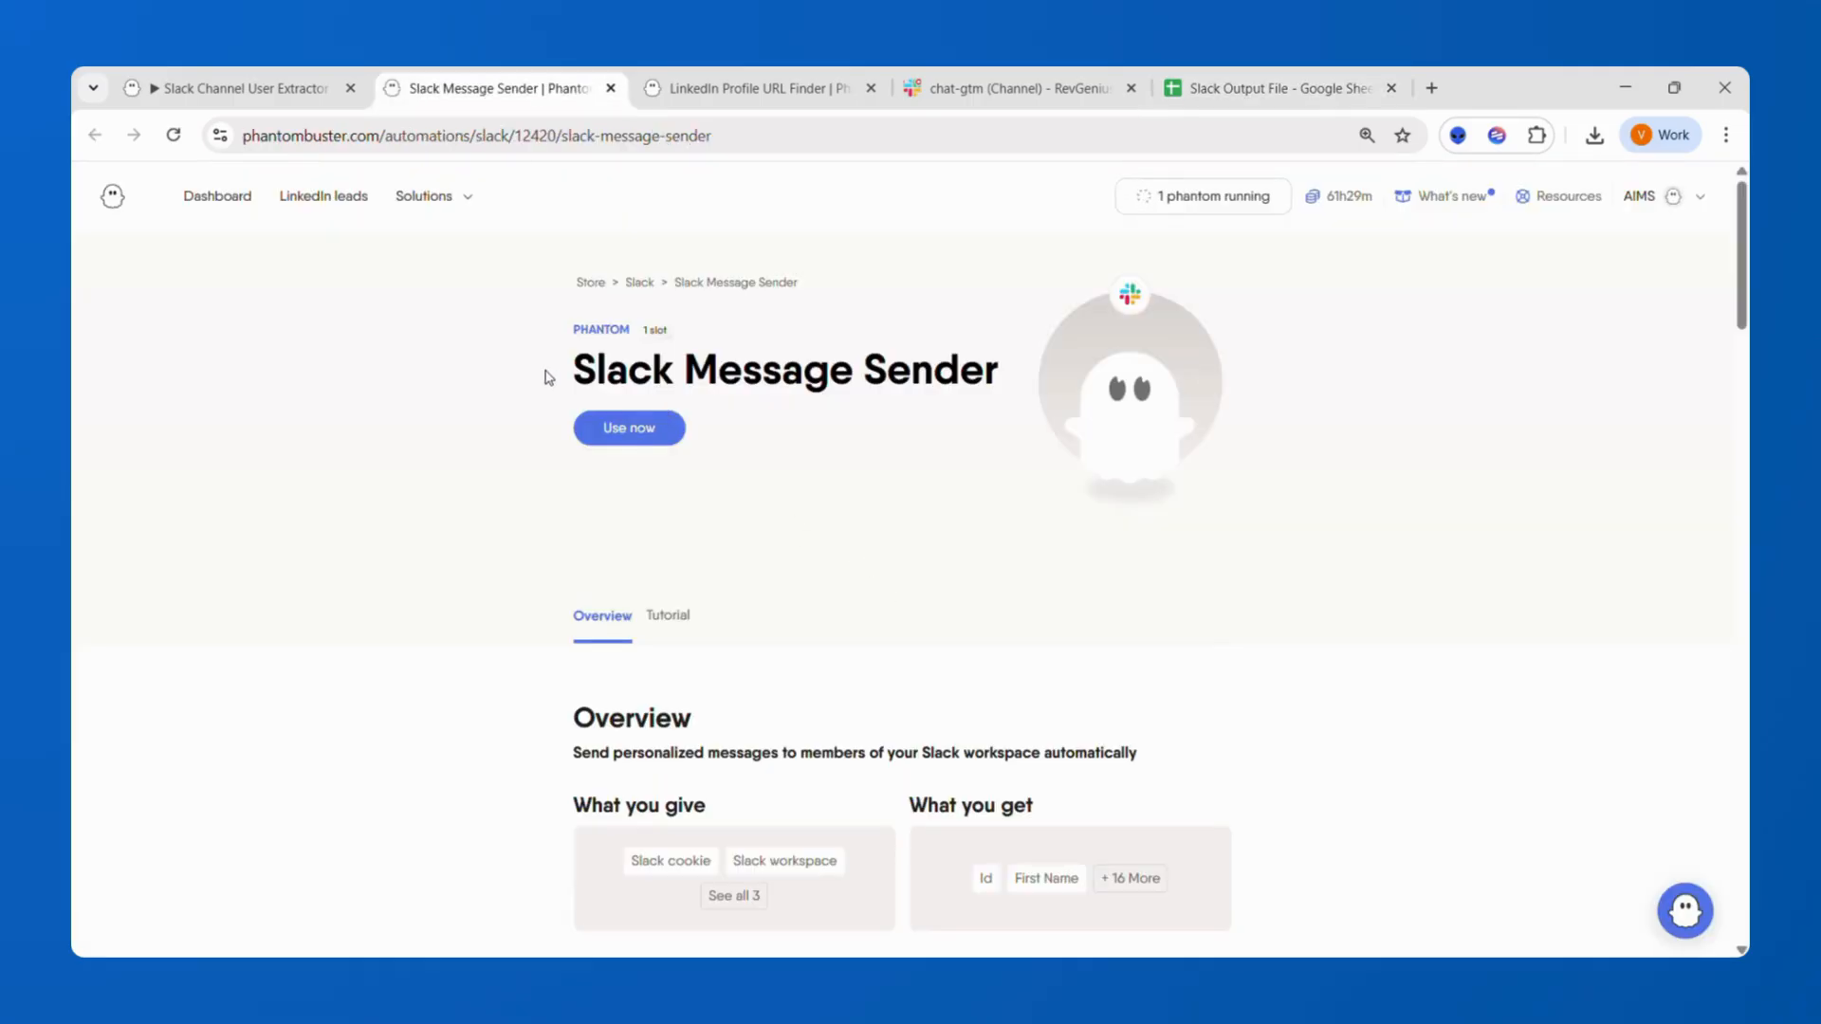
left_click(754, 897)
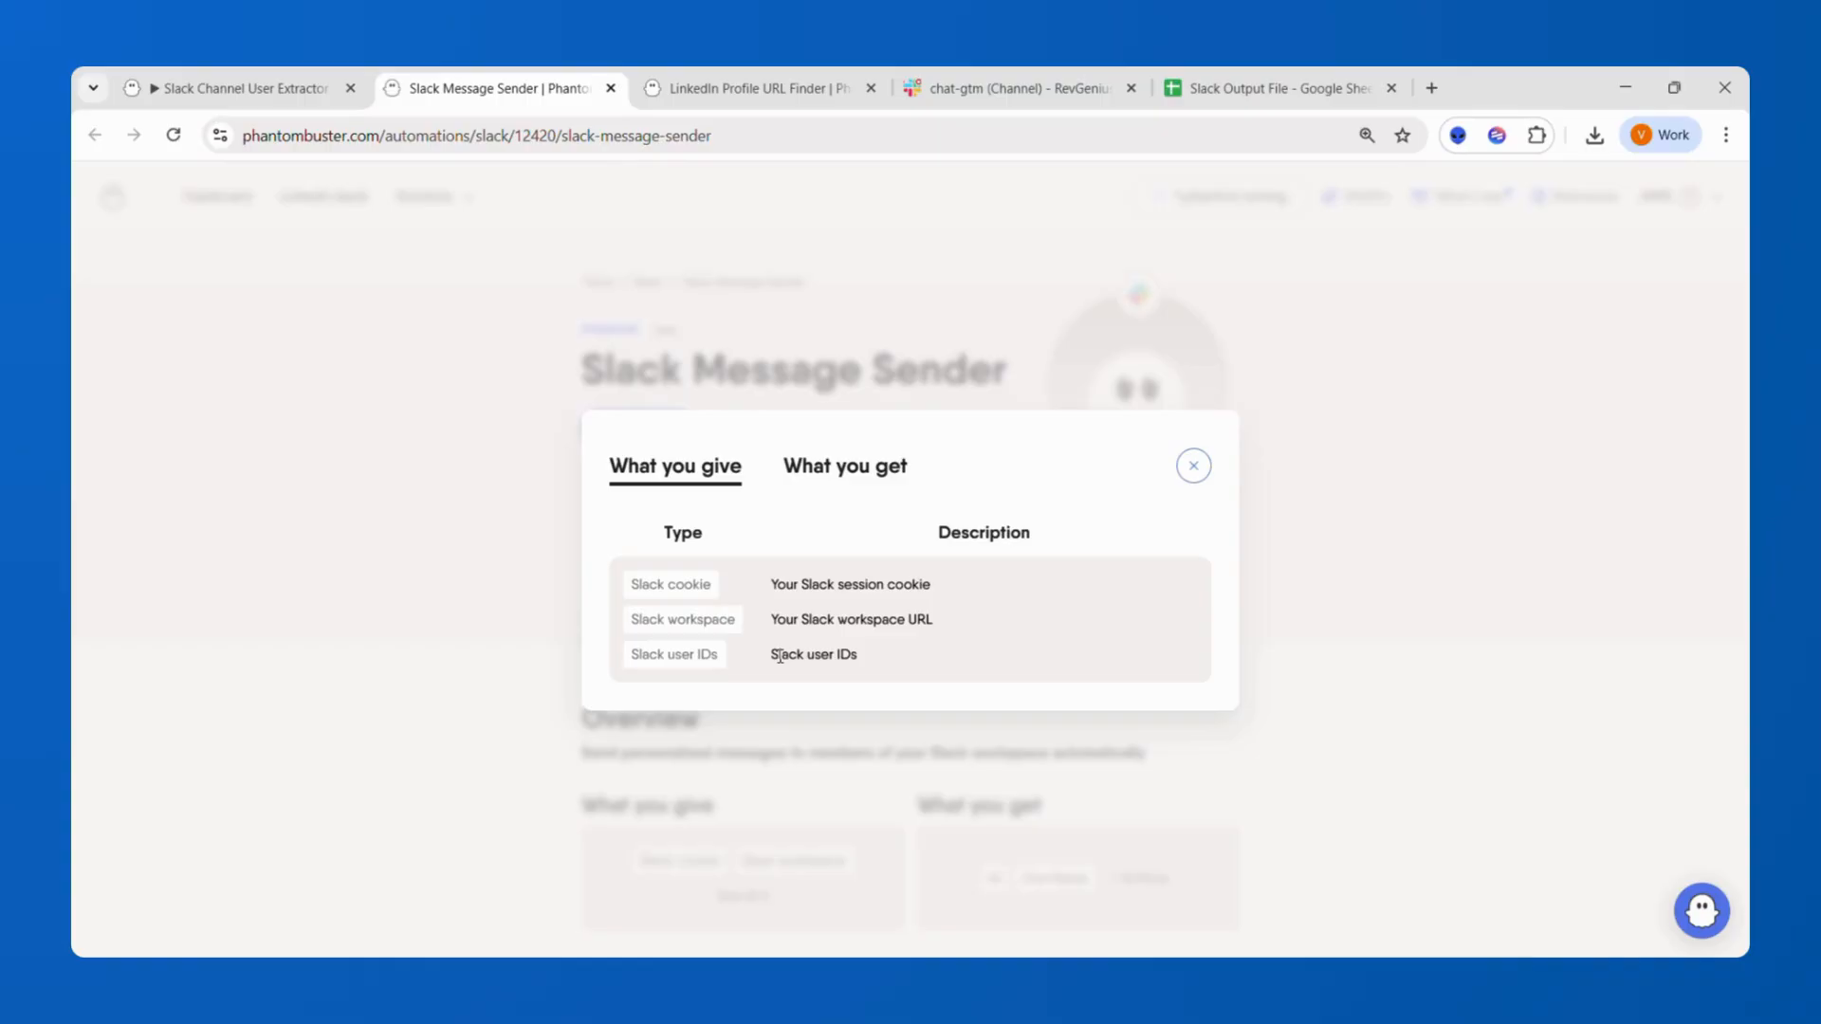
left_click_drag(777, 654, 967, 666)
left_click(1413, 489)
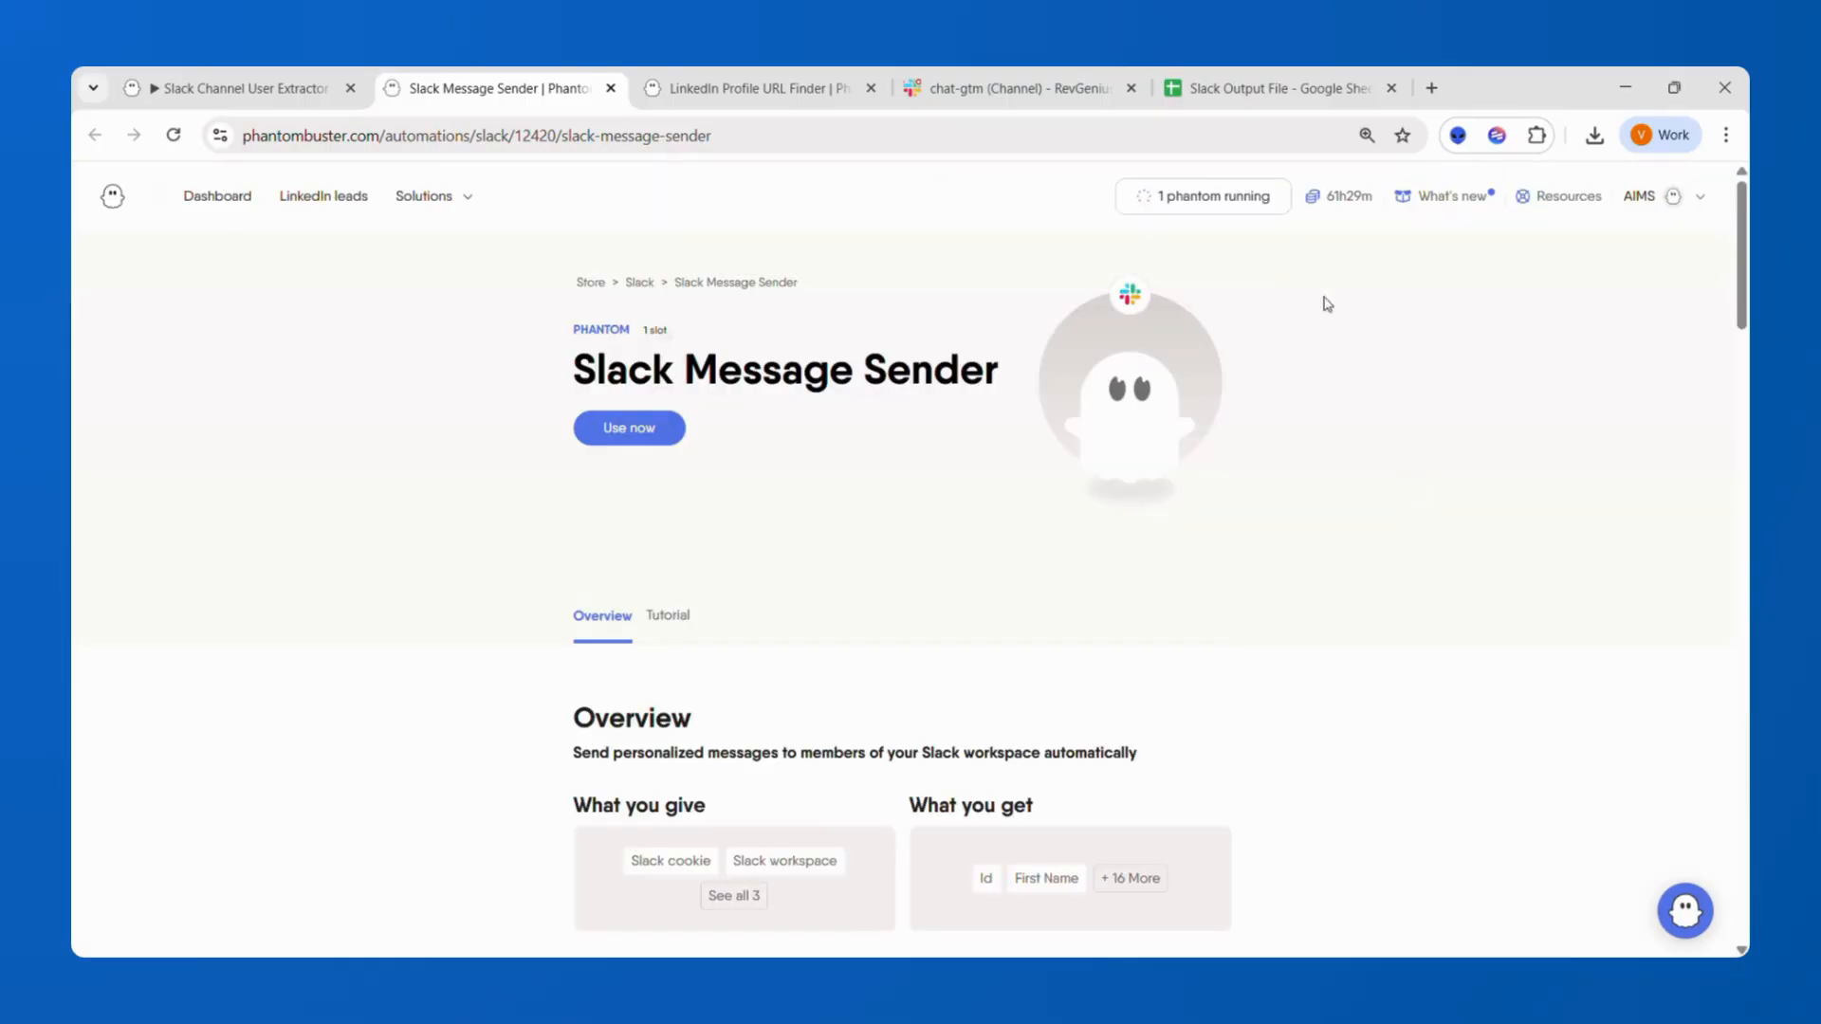
Filter the Title column by values to keep only entries matching founder.
left_click(1242, 95)
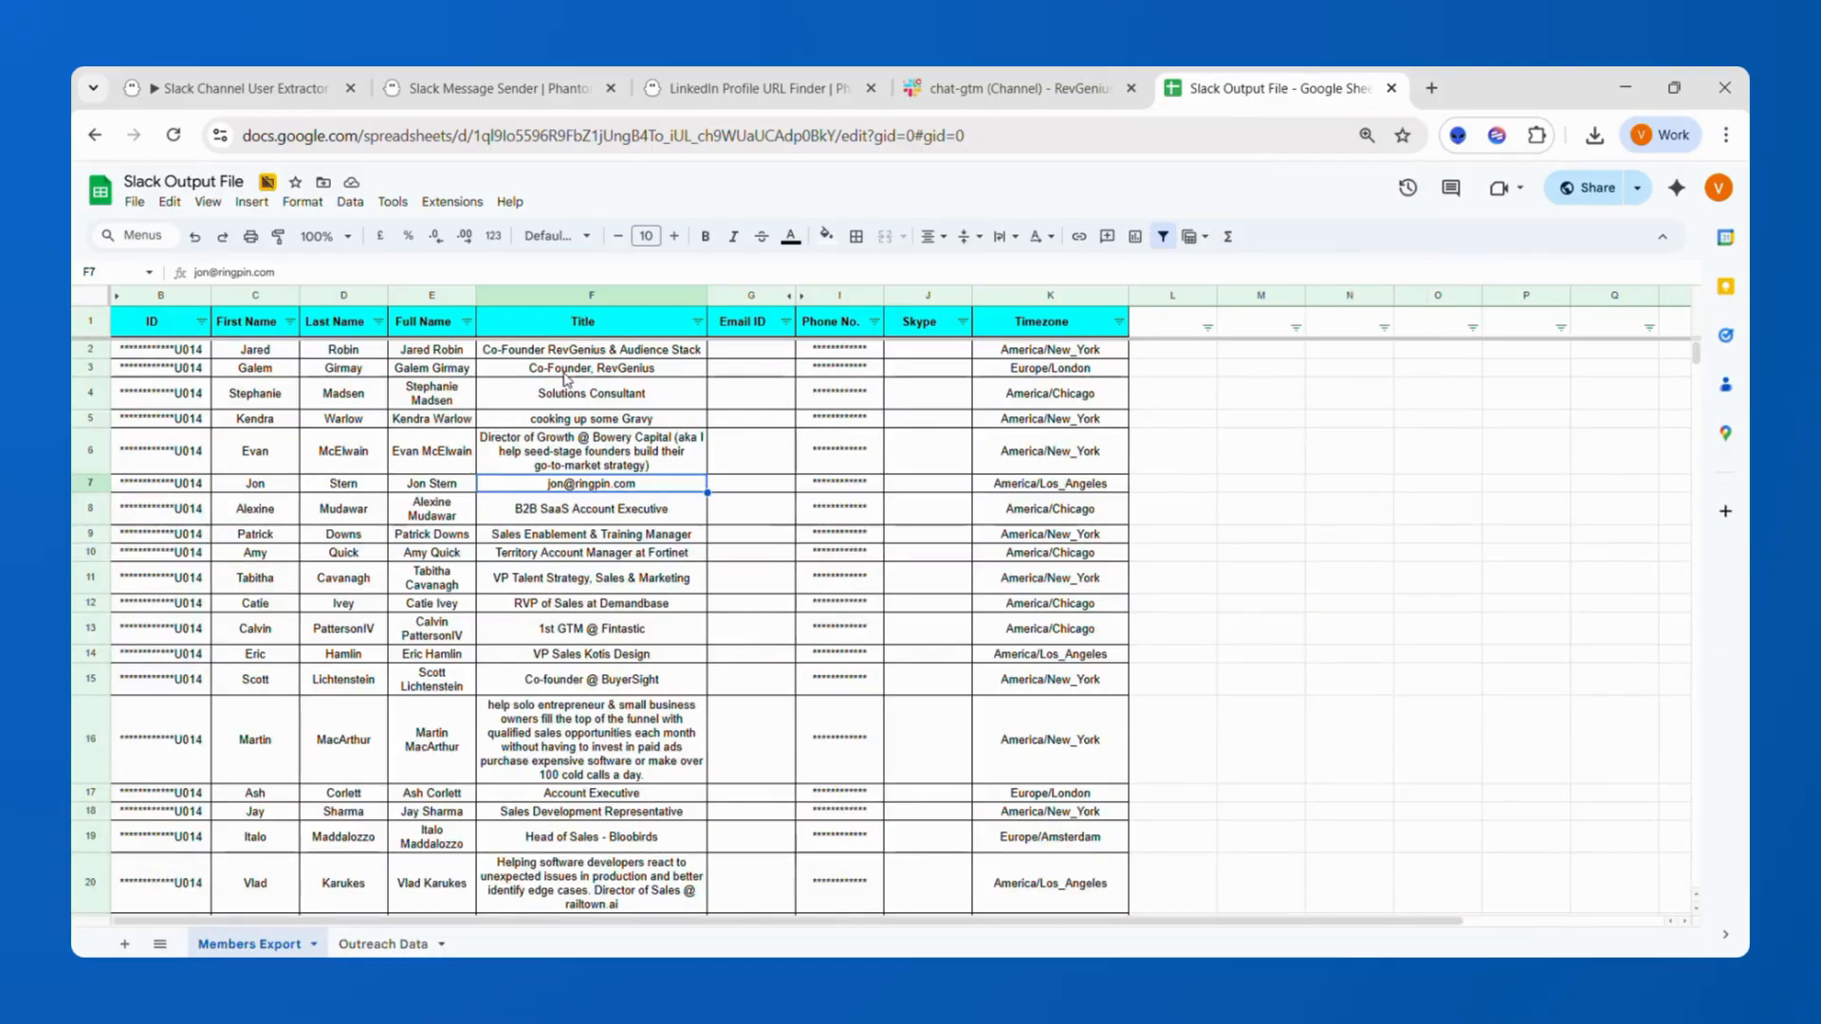
left_click(698, 322)
left_click(548, 539)
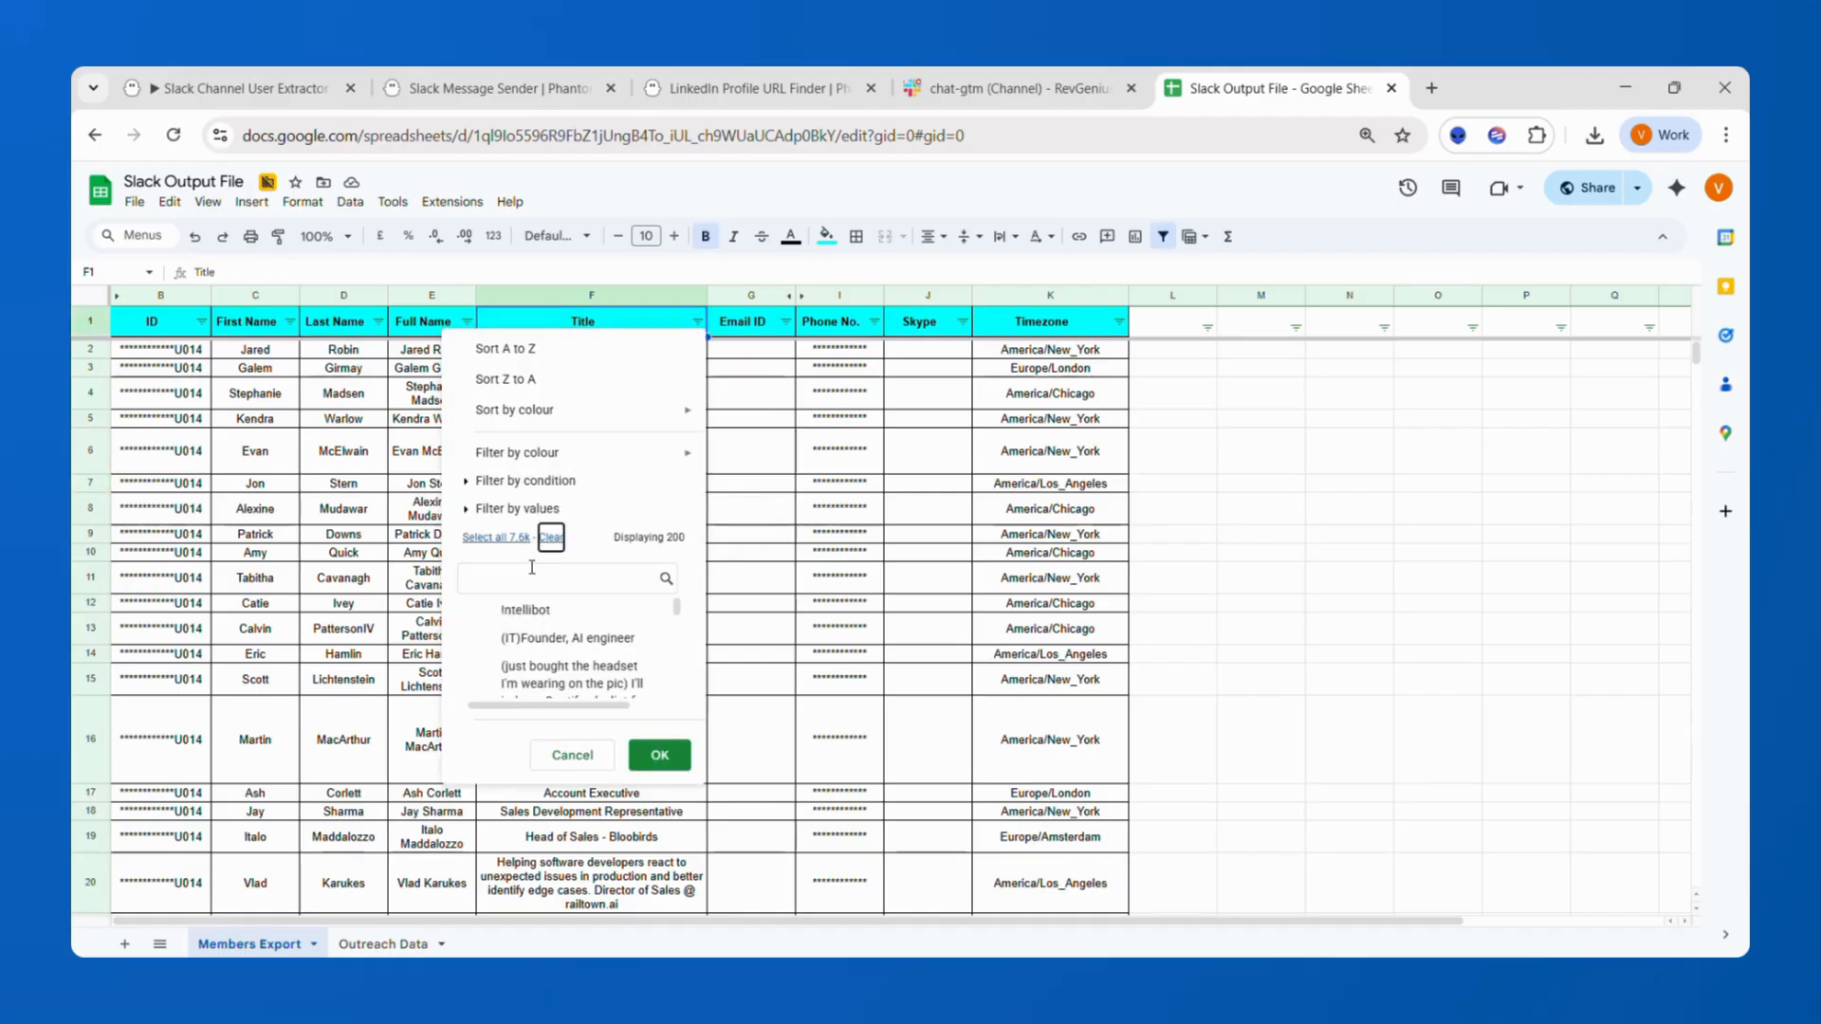
left_click(531, 574)
type("founder")
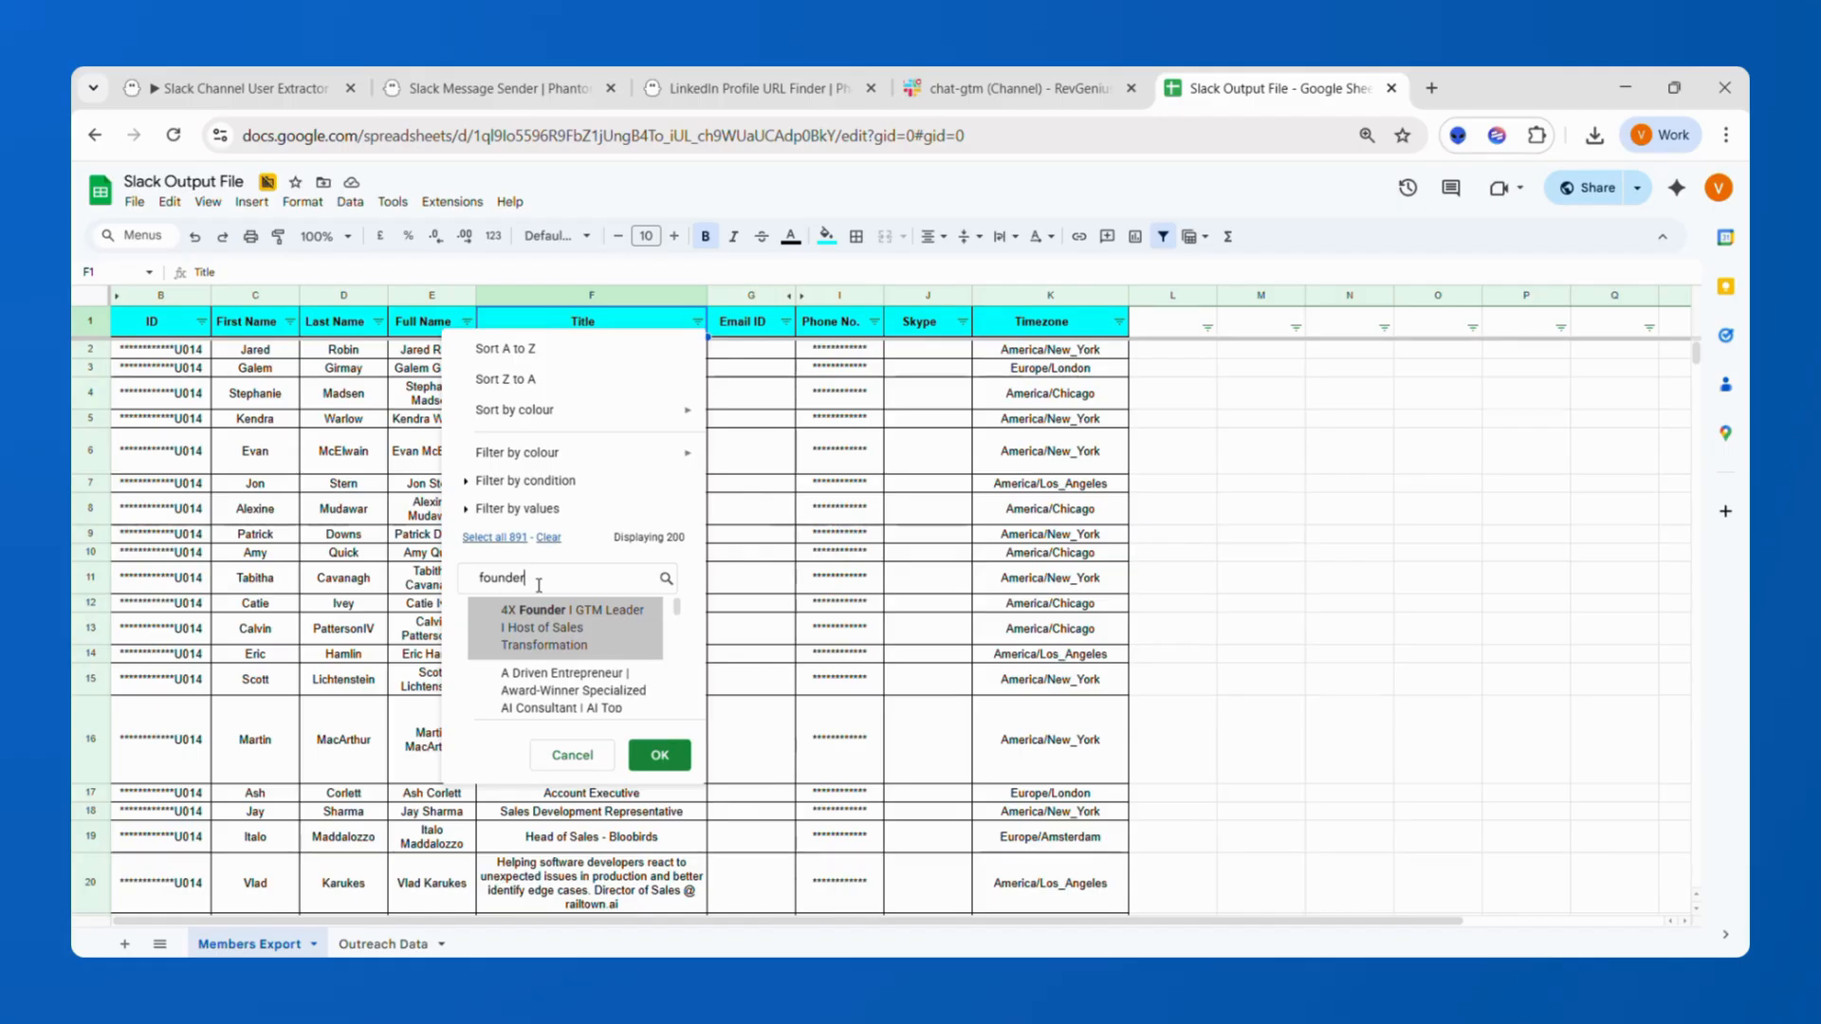
left_click(492, 539)
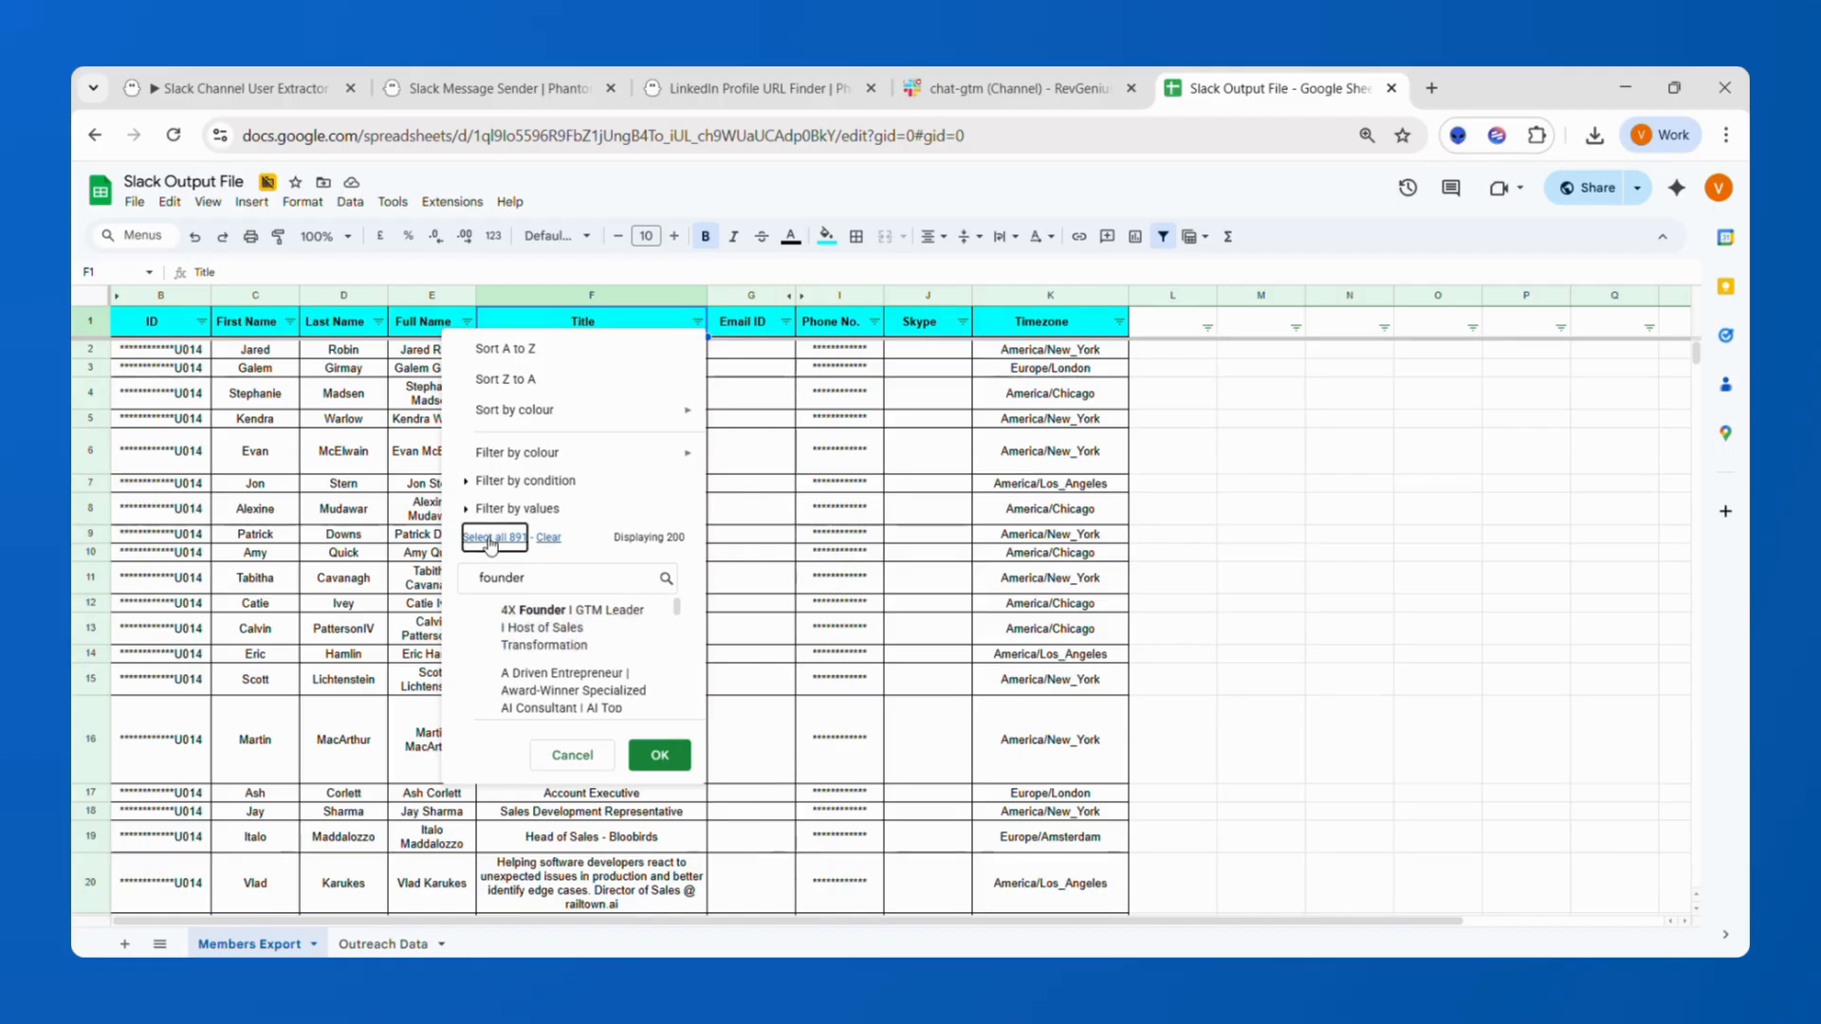
left_click(664, 757)
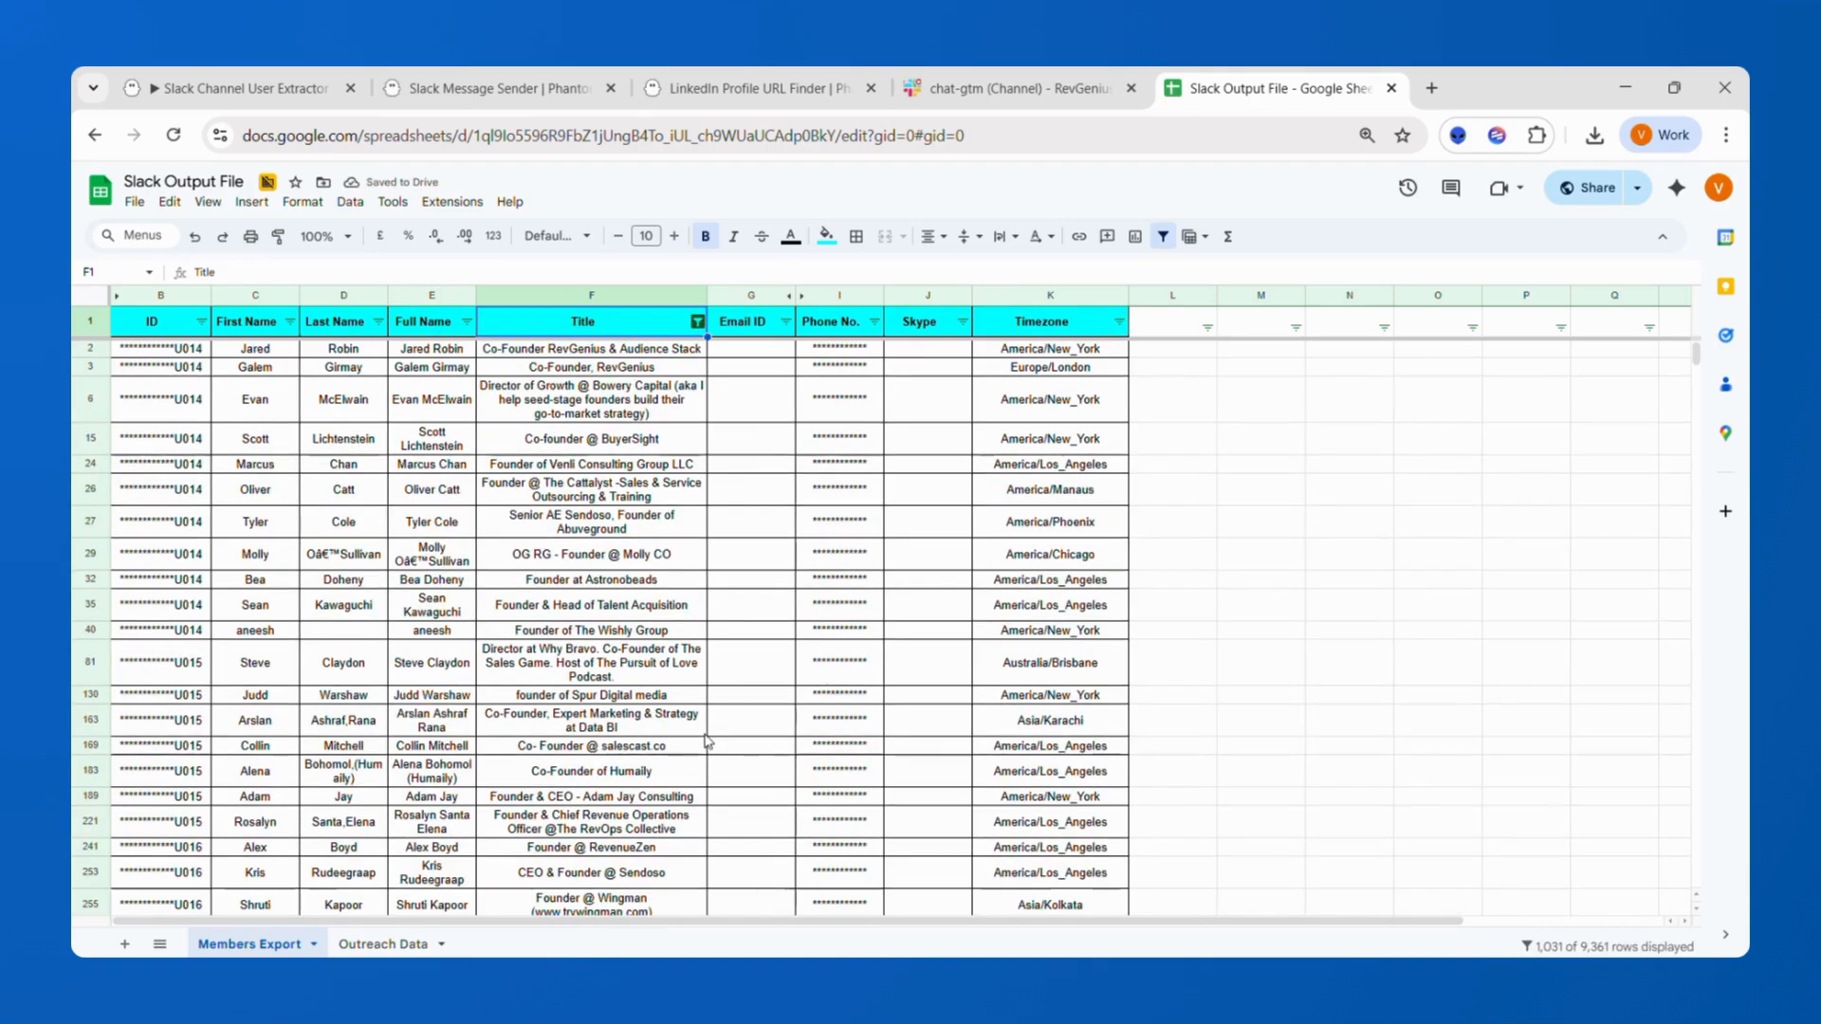
Filter the Timezone column by values to keep only America/Chicago.
left_click(1120, 323)
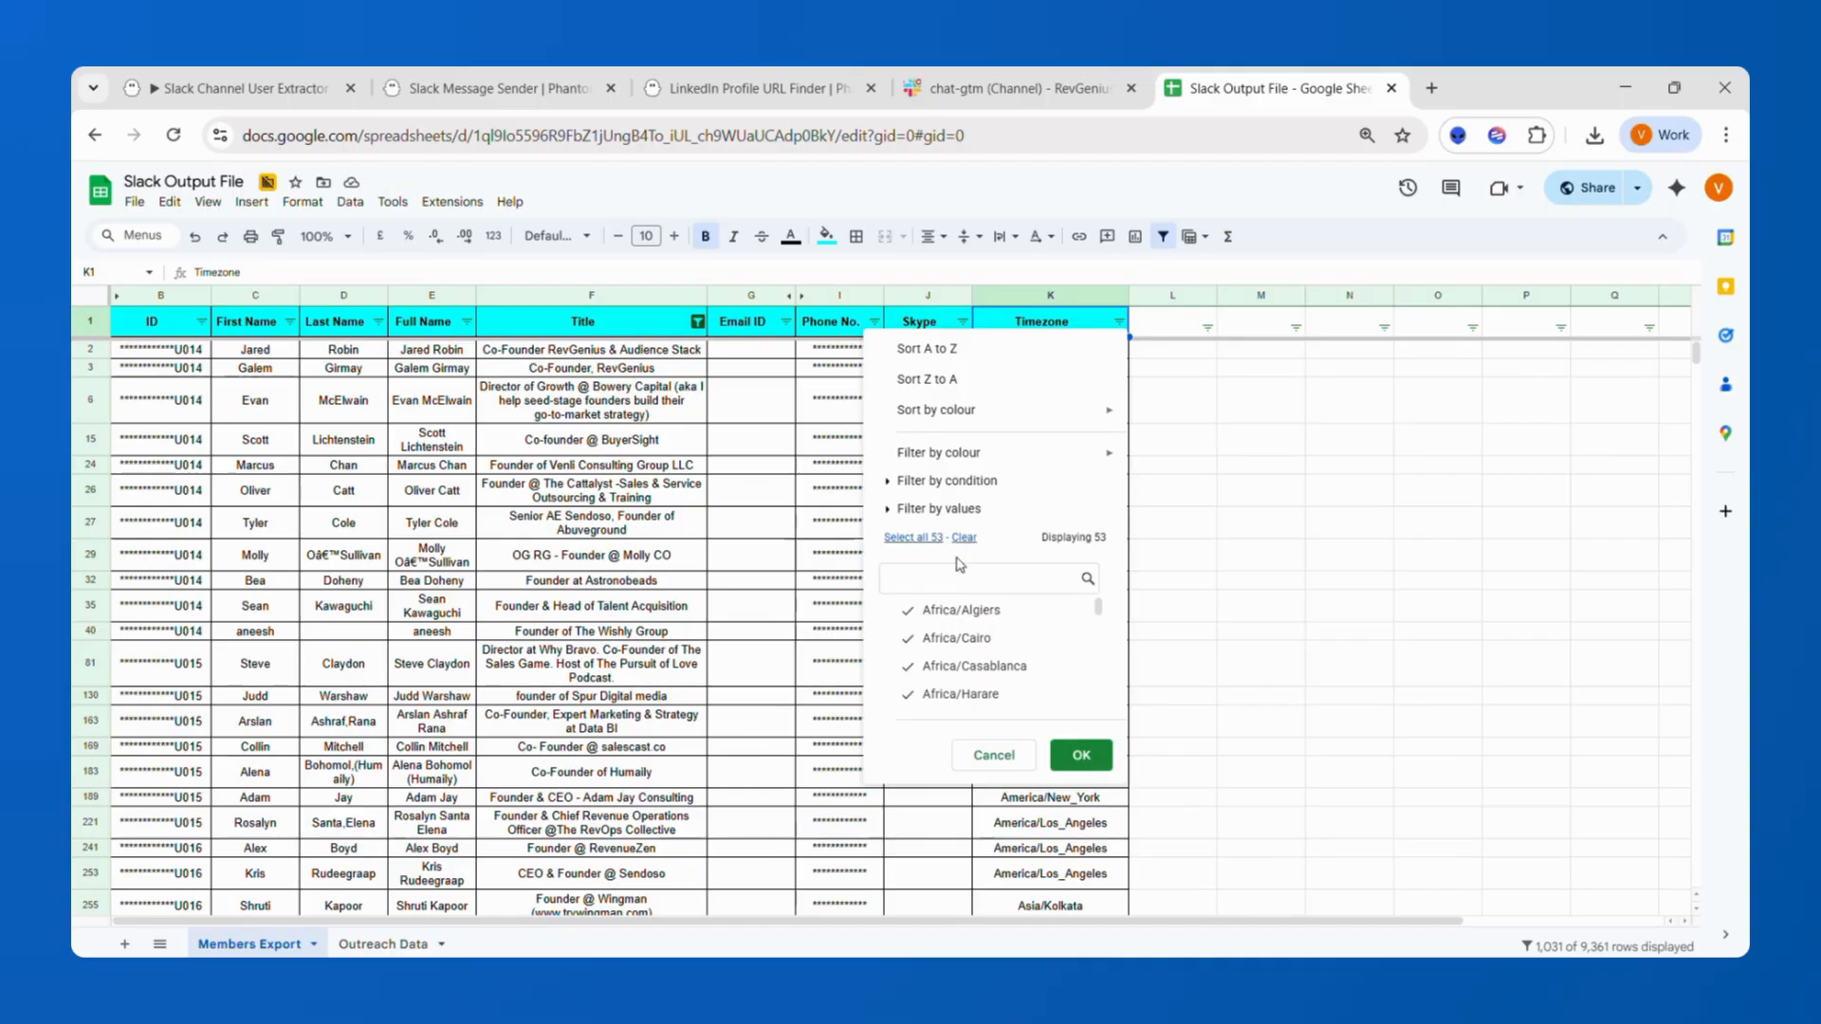
type("america")
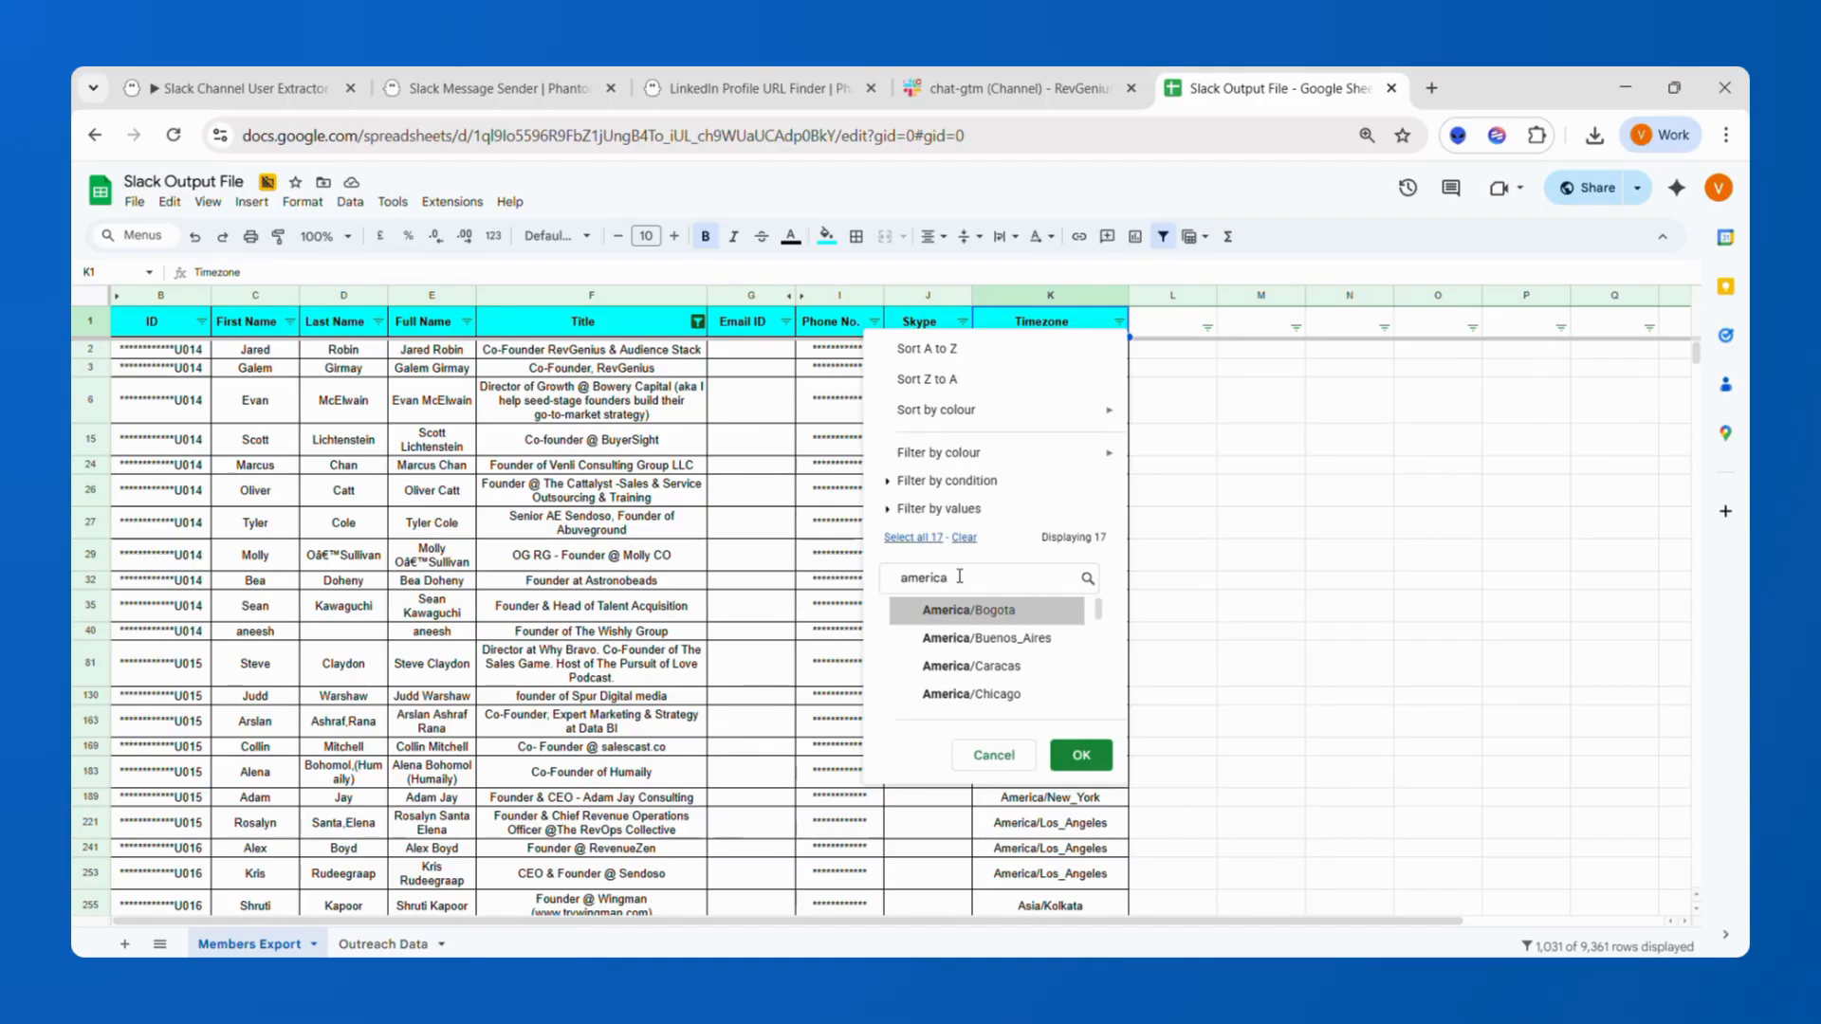
left_click(996, 697)
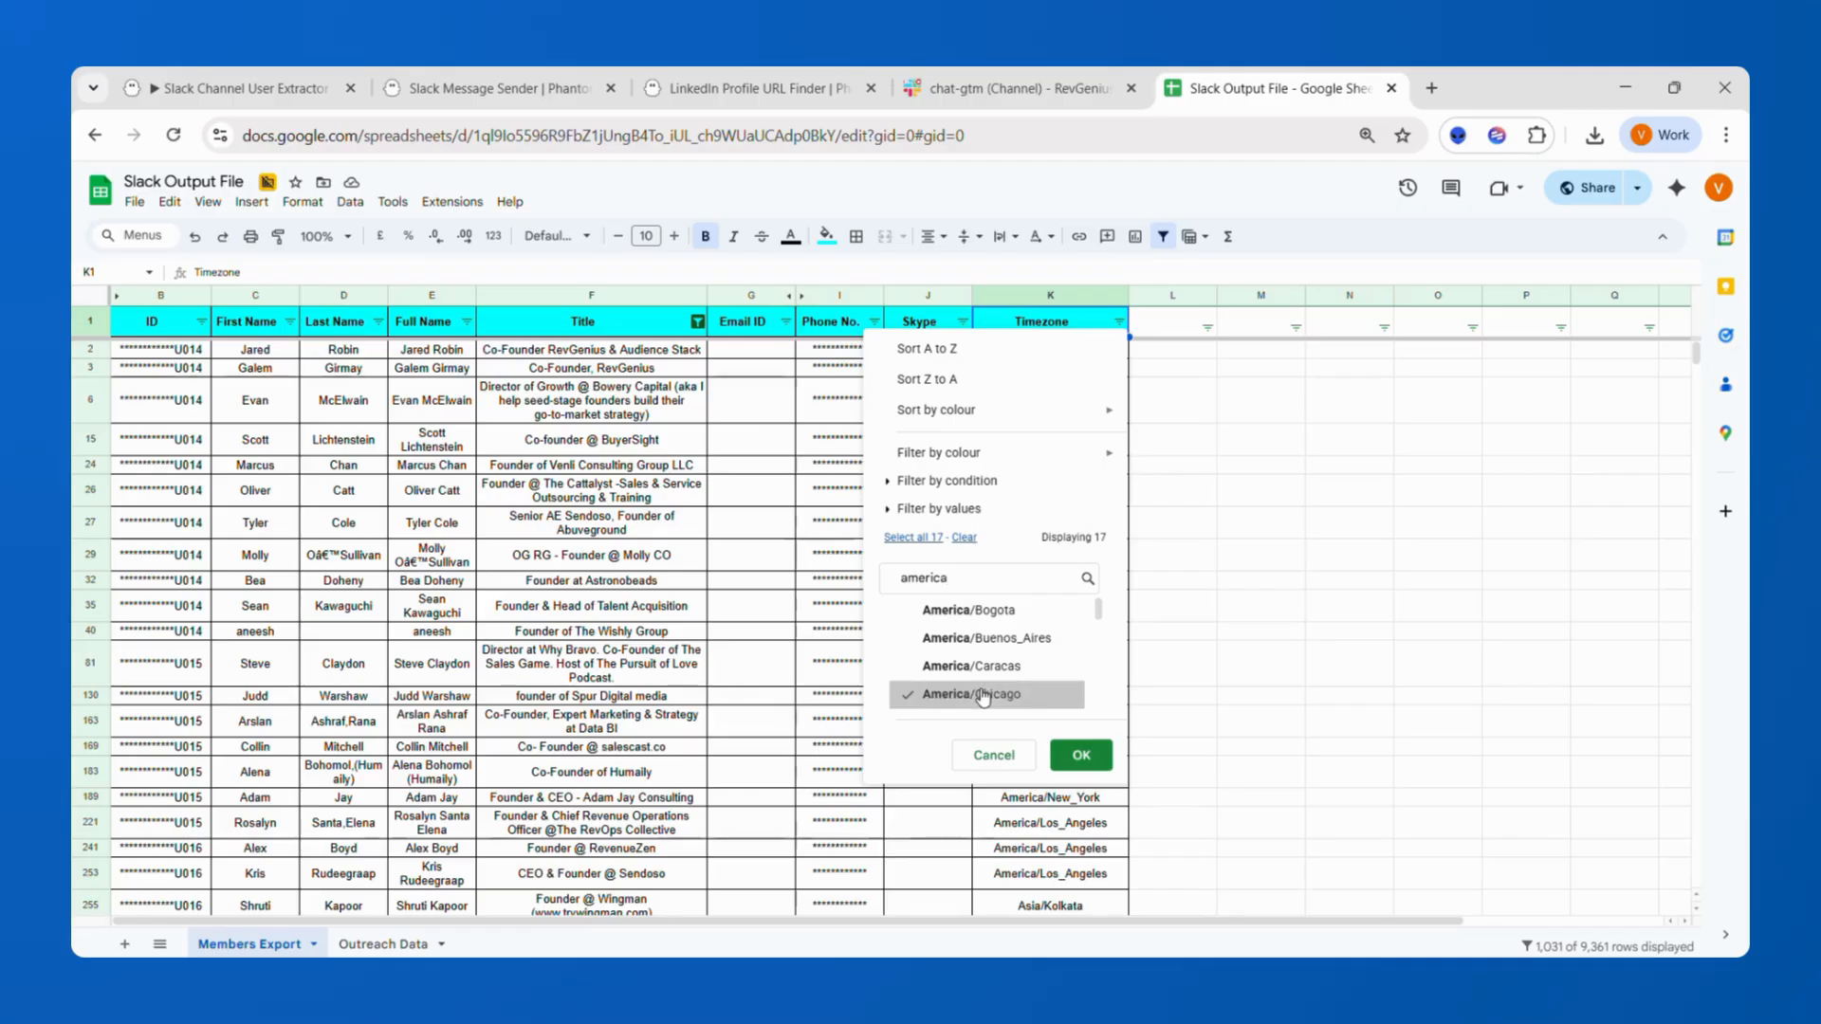
left_click(1082, 756)
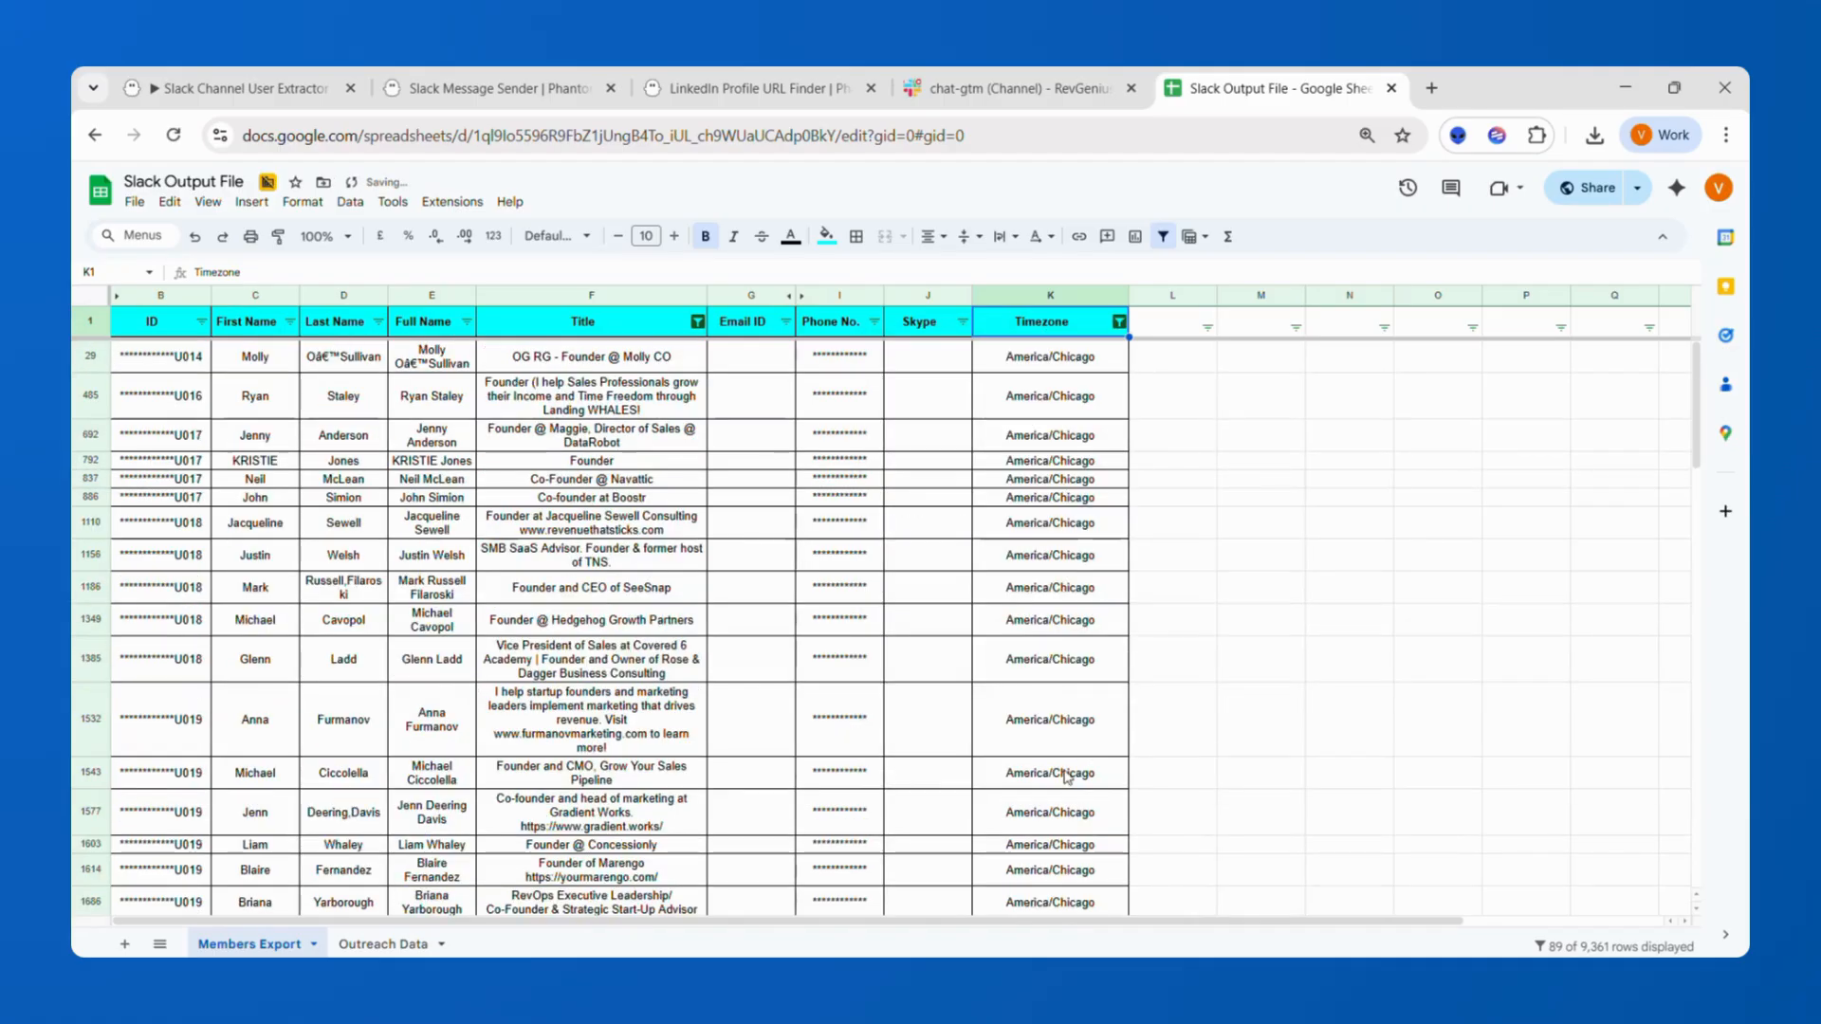
Open the Outreach Data sheet holding the filtered contacts.
left_click(372, 944)
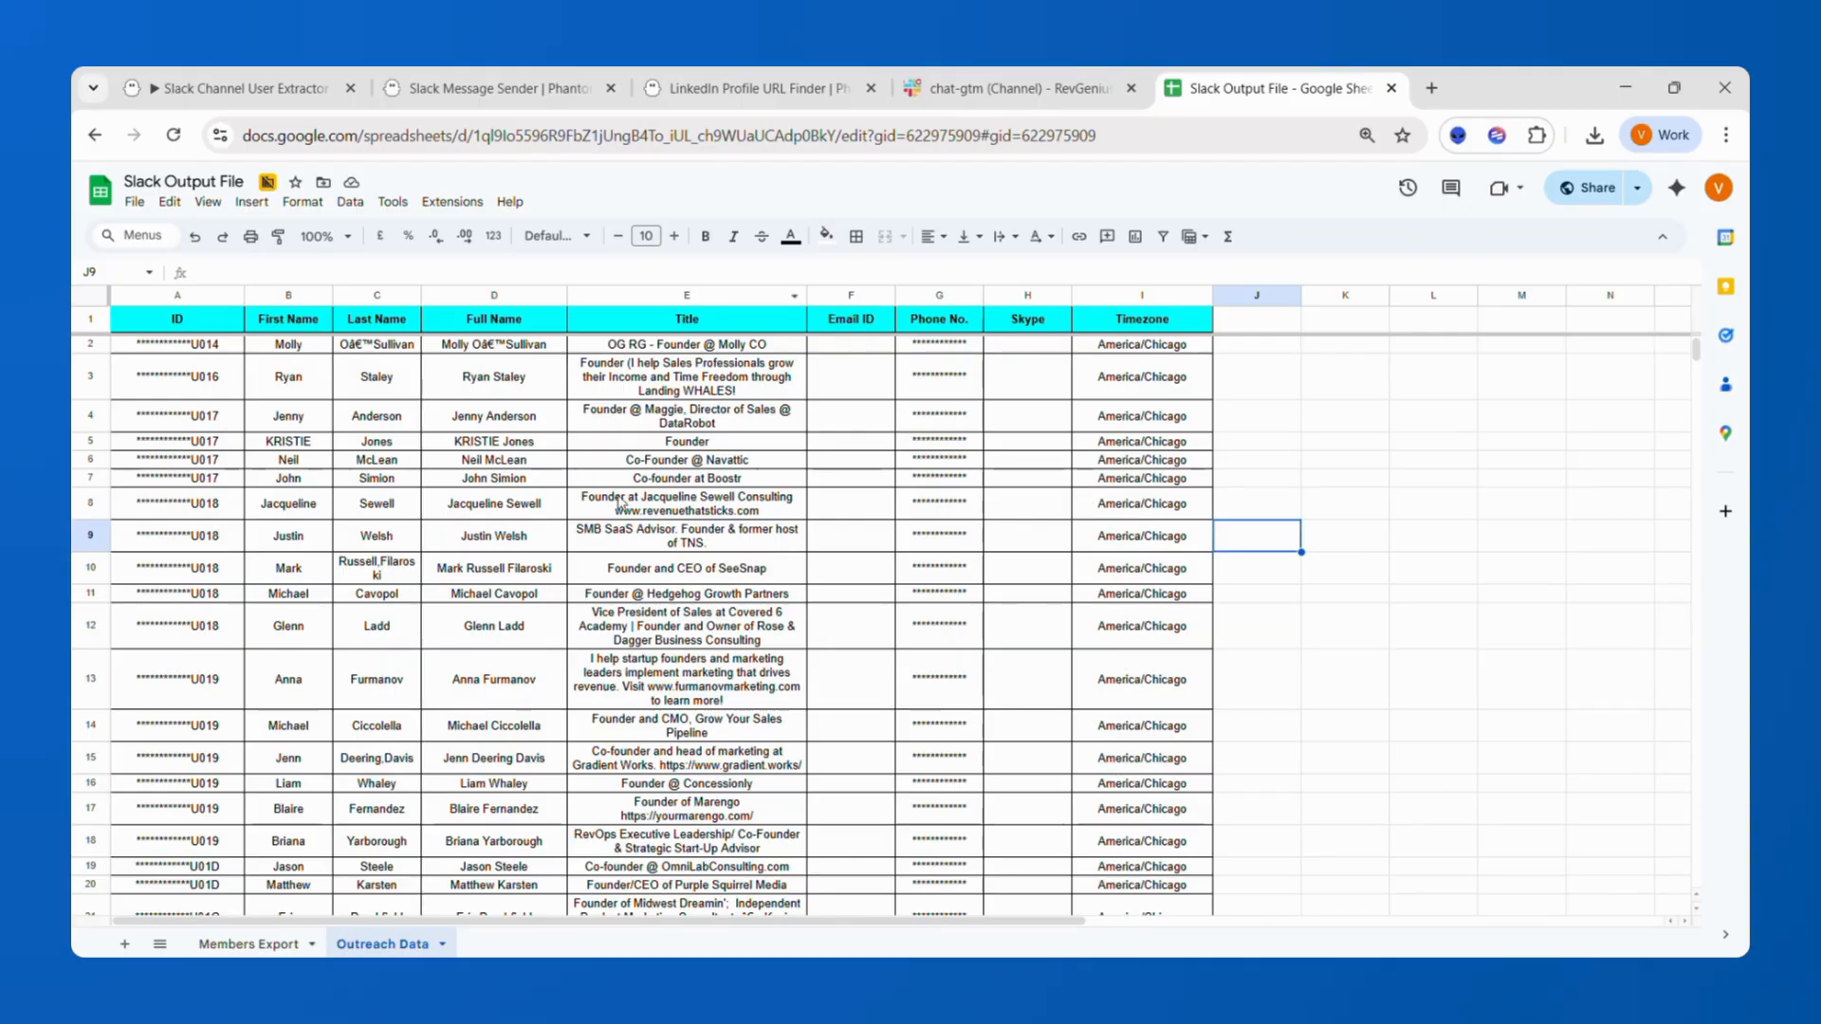
Start a new Slack Message Sender phantom and set the Slack workspace URL to revgenius.slack.com.
left_click(547, 95)
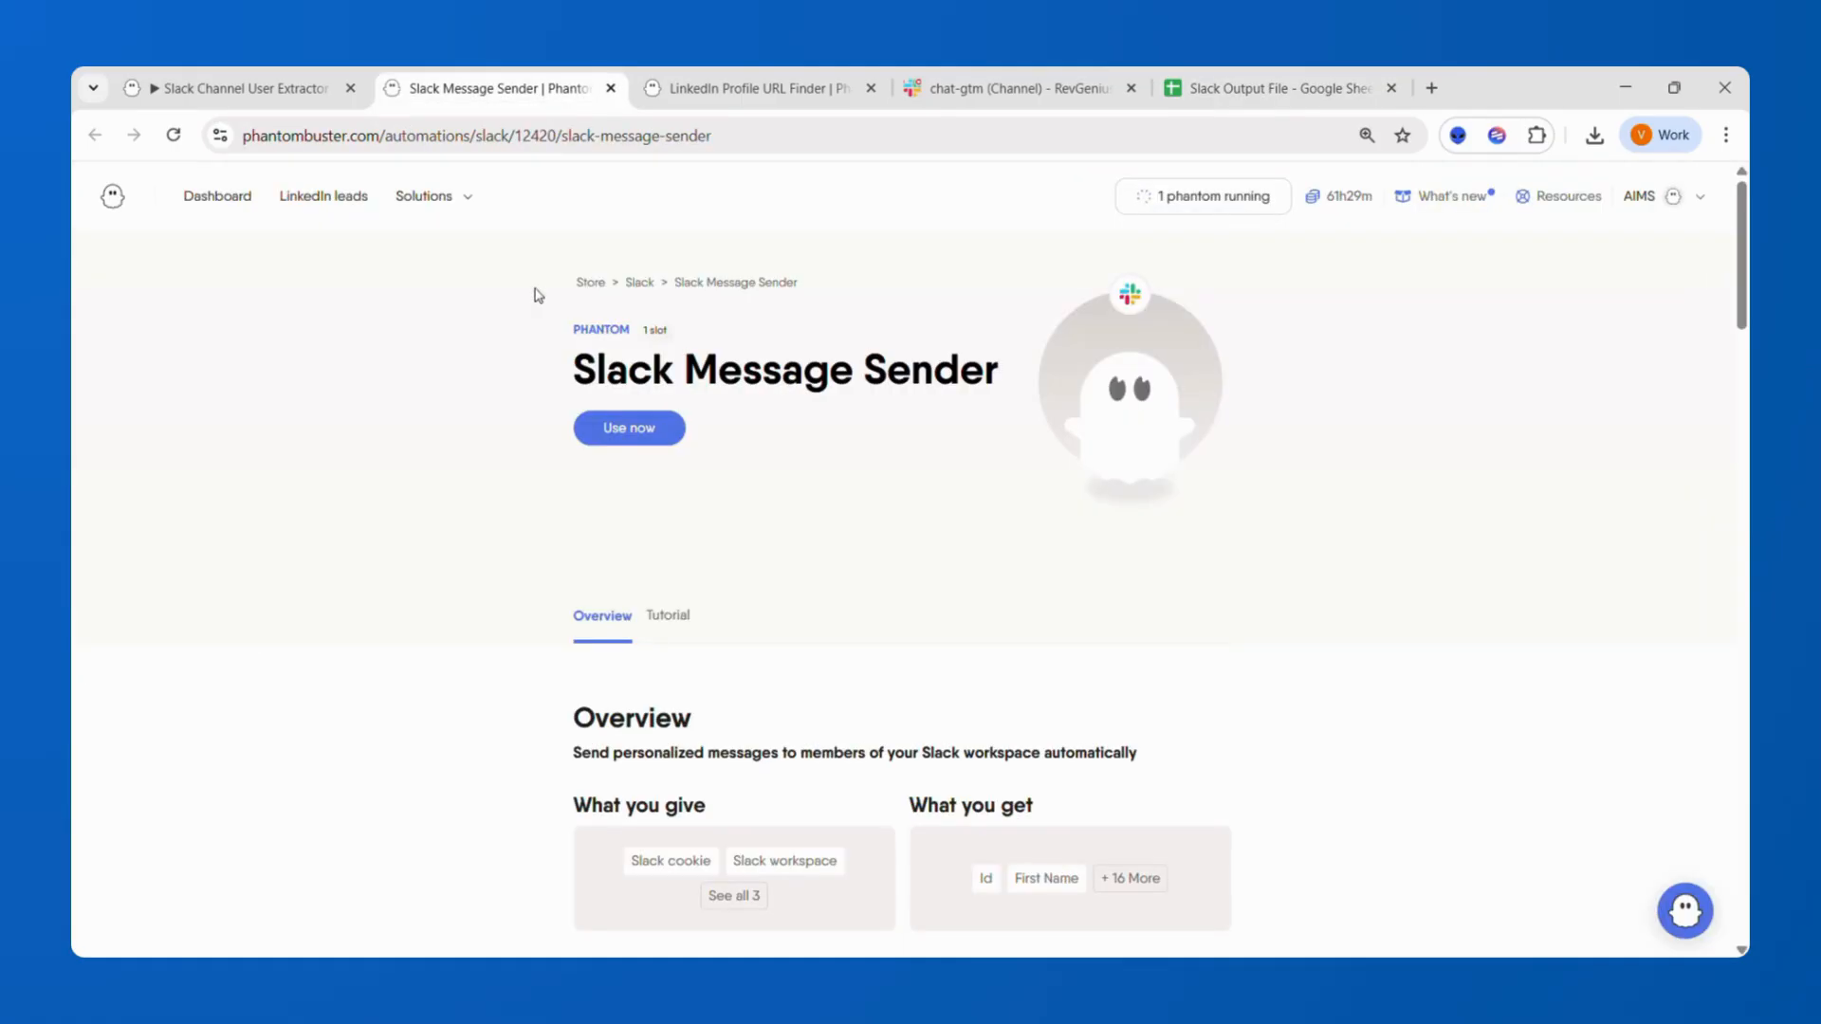
left_click(617, 432)
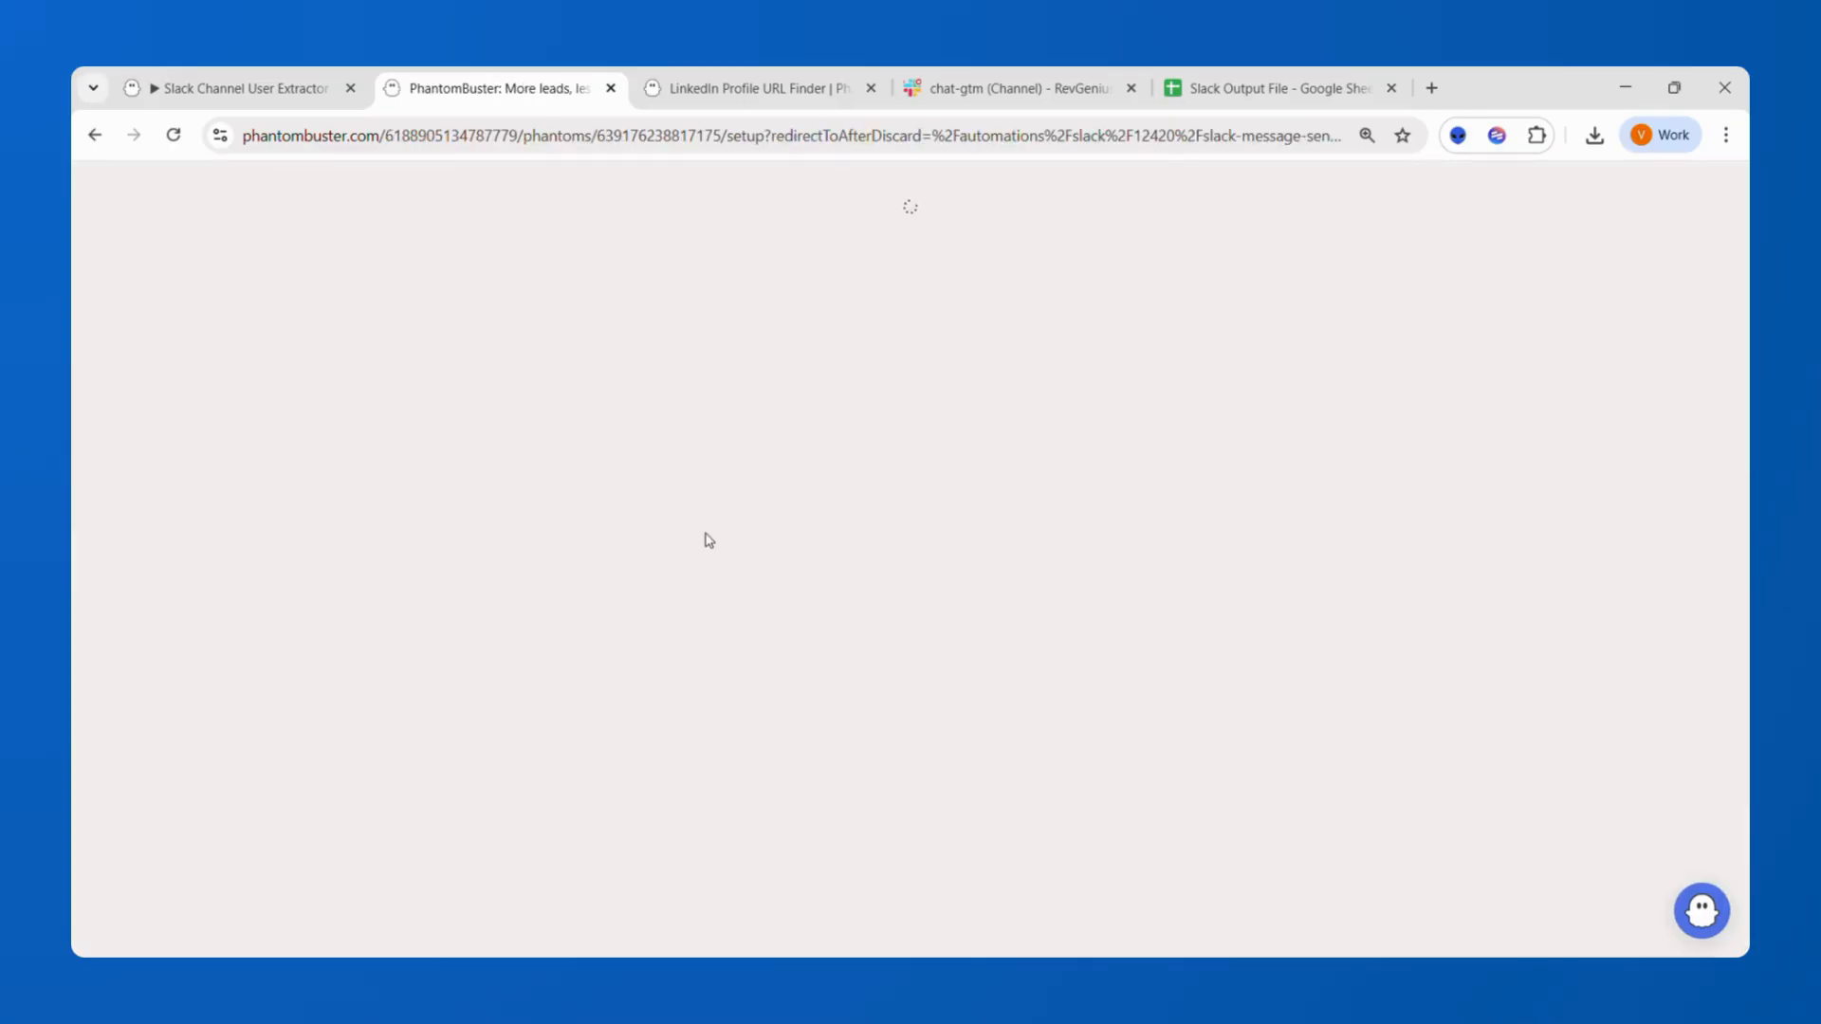
left_click(786, 531)
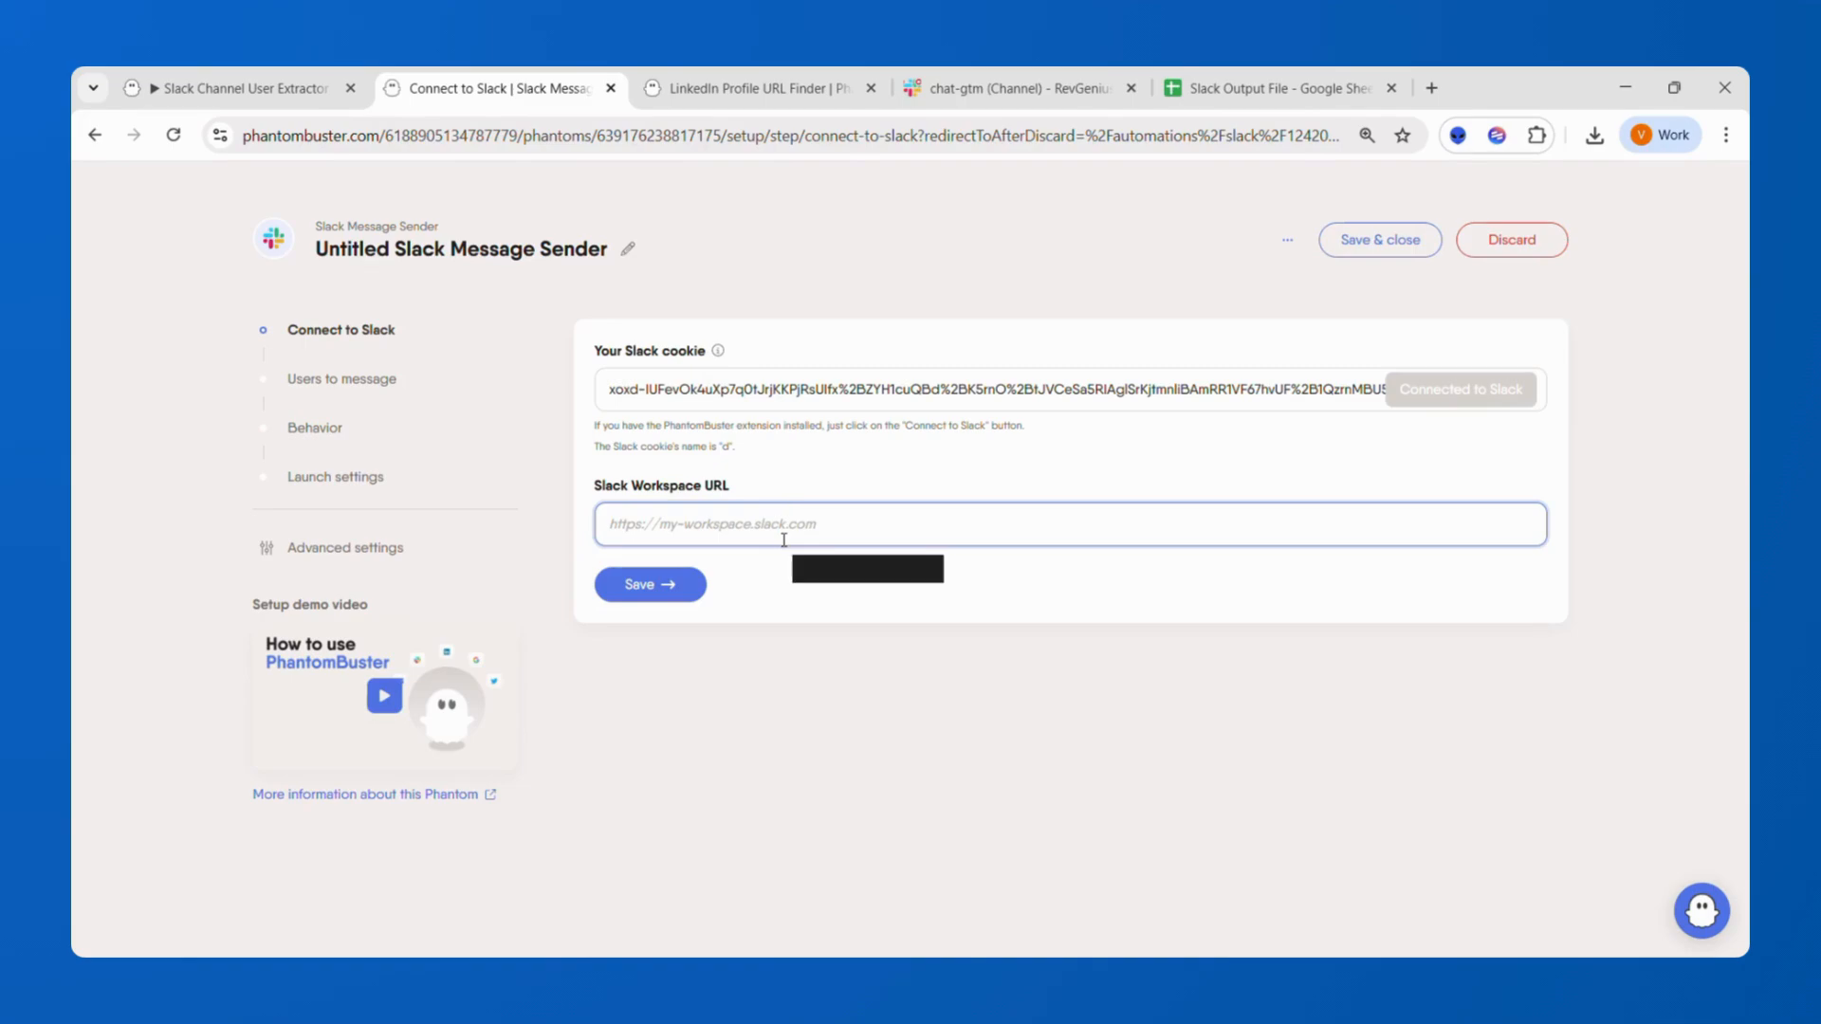
left_click(784, 540)
left_click(787, 578)
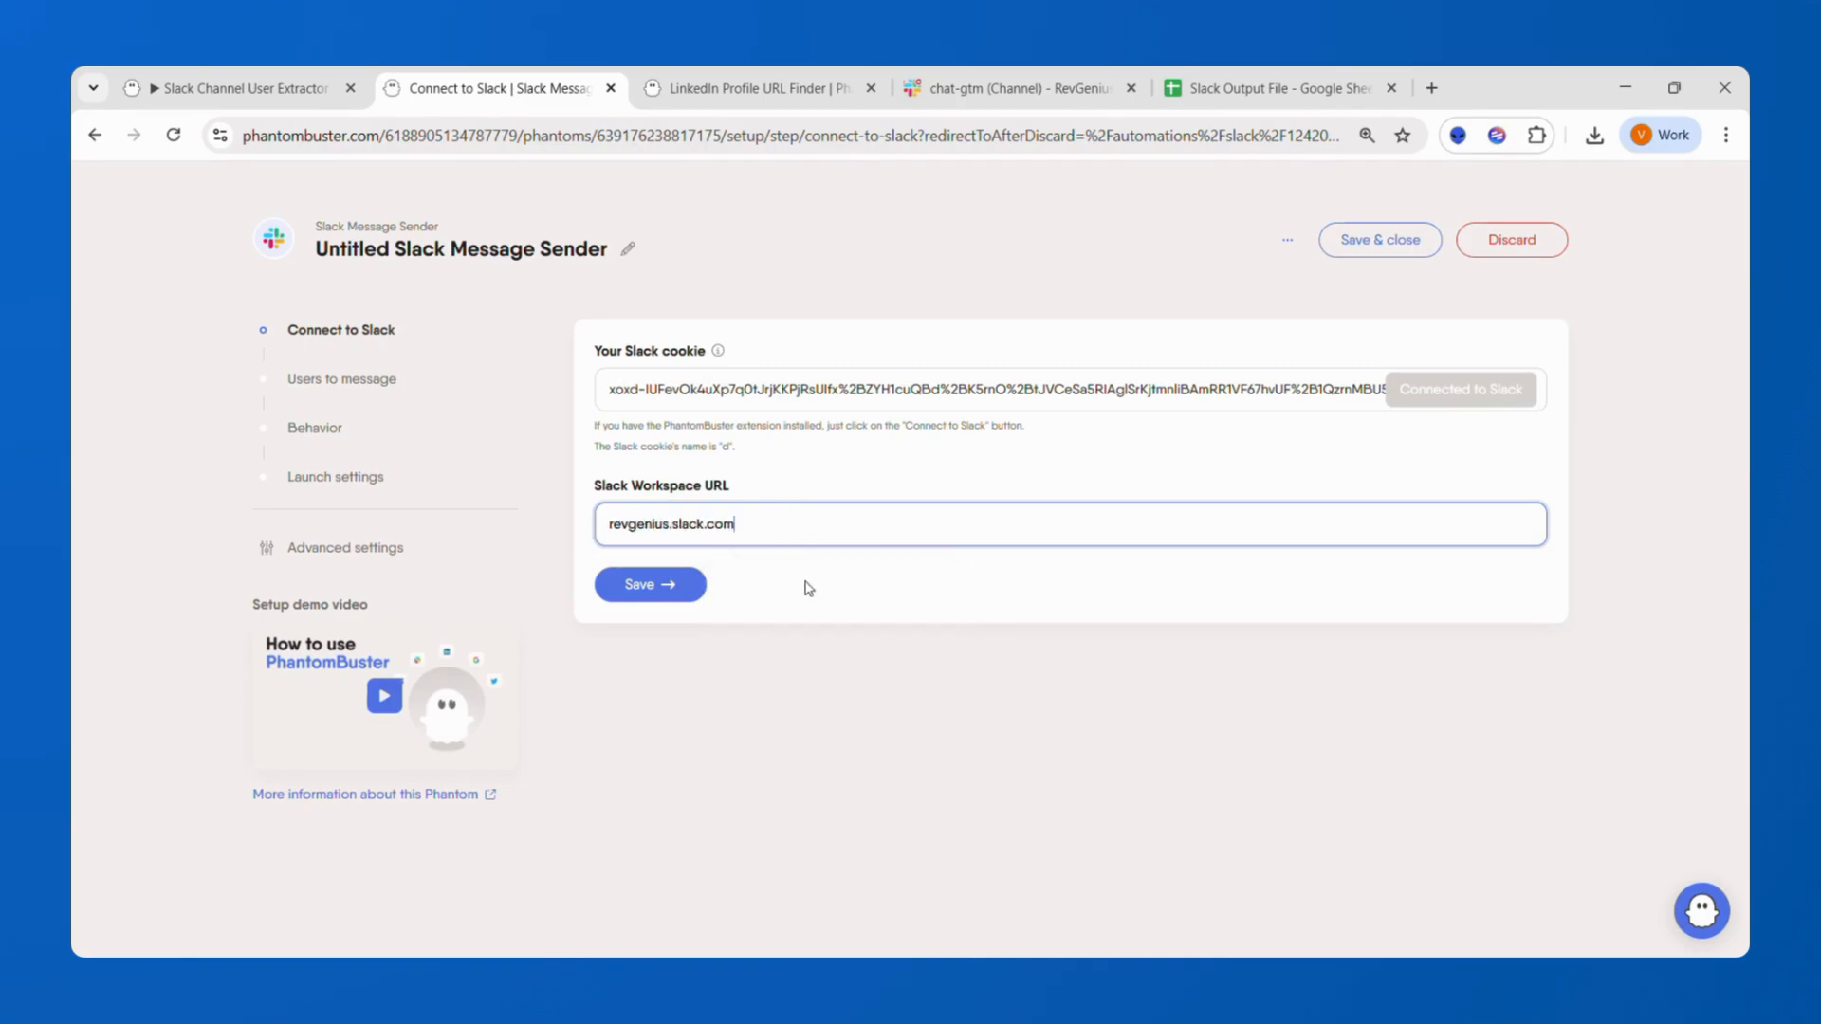
left_click(653, 592)
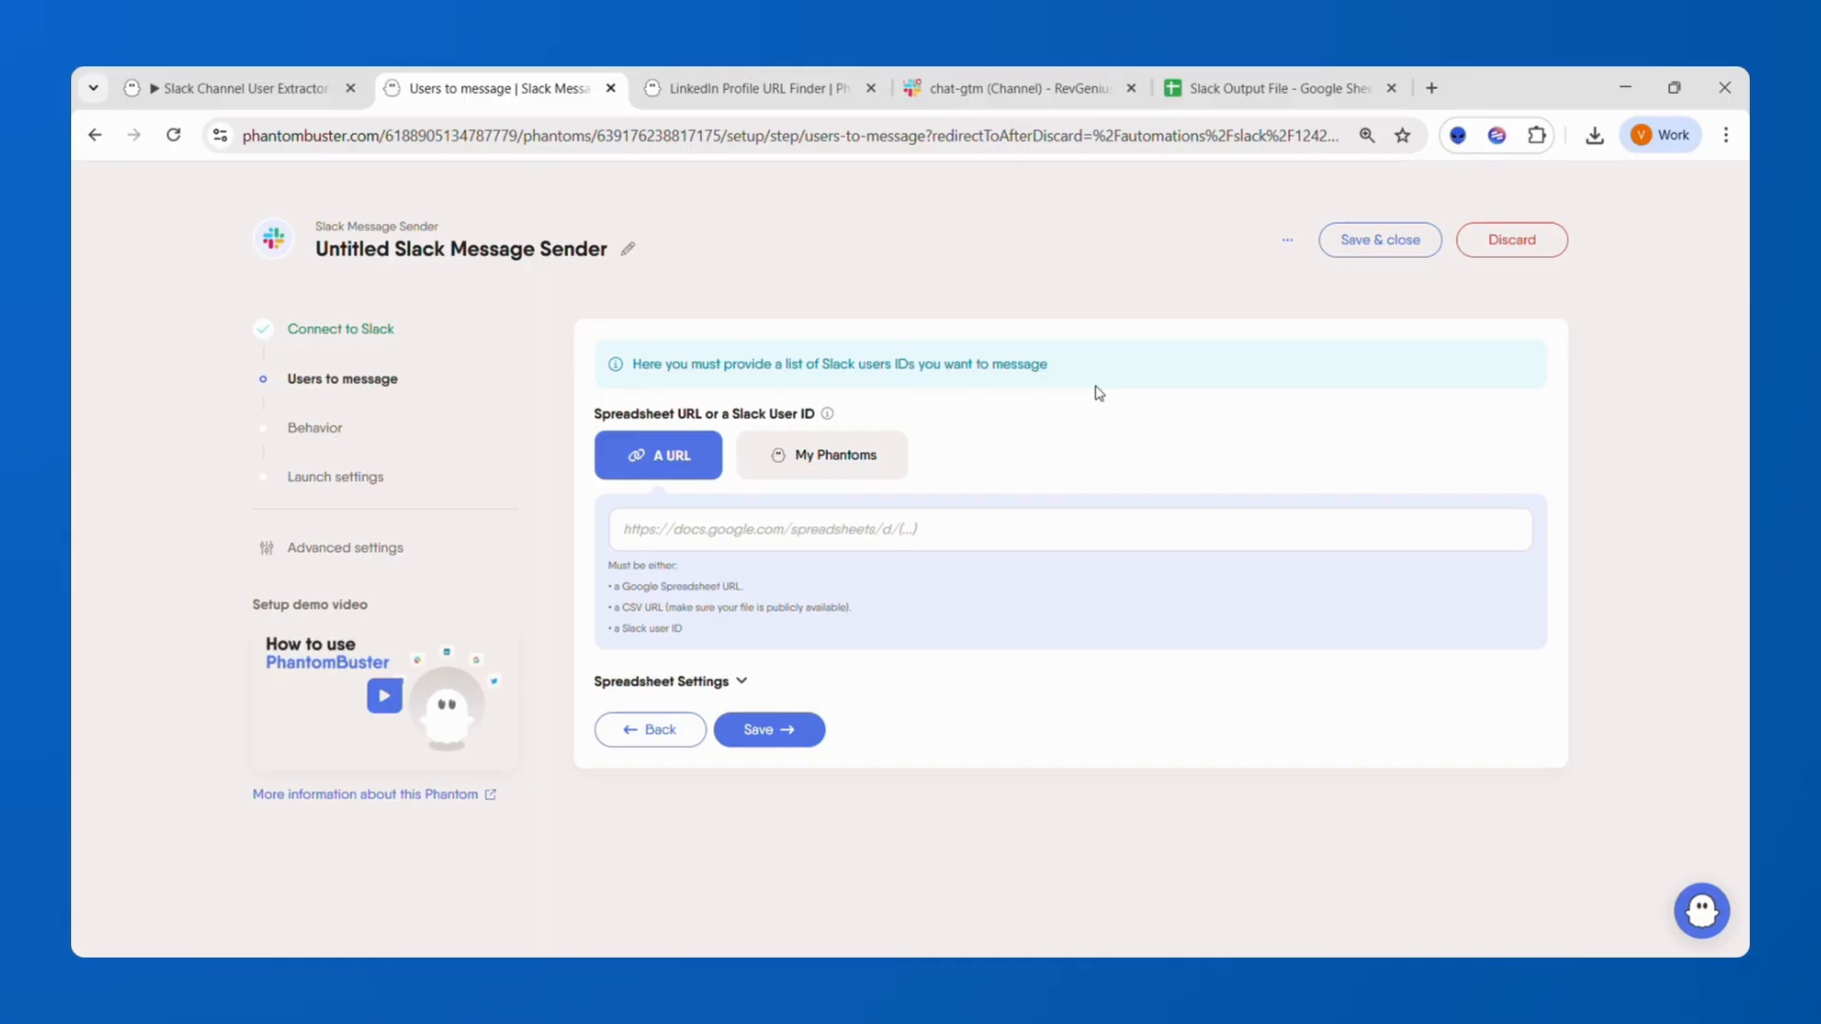
Copy the Outreach Data sheet's URL and paste it as the phantom's list of users to message, then save.
left_click(1276, 88)
left_click(1145, 133)
key("ctrl+c")
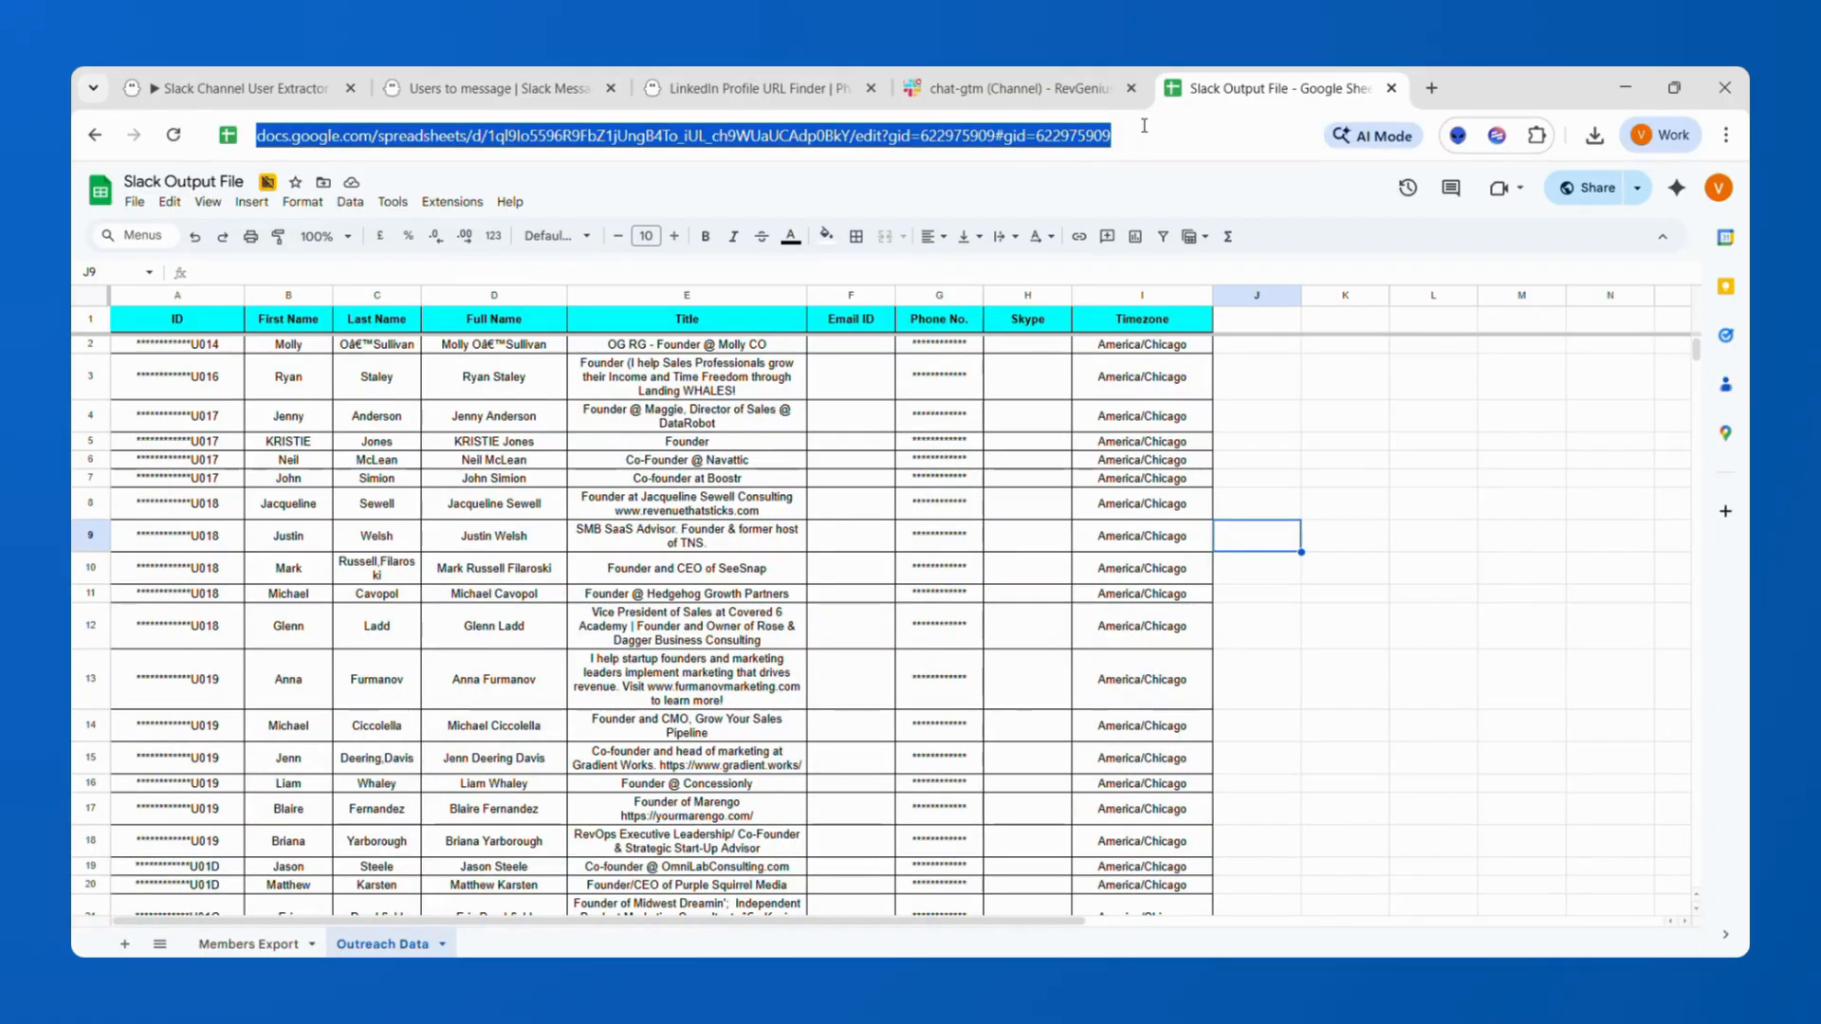
left_click(439, 93)
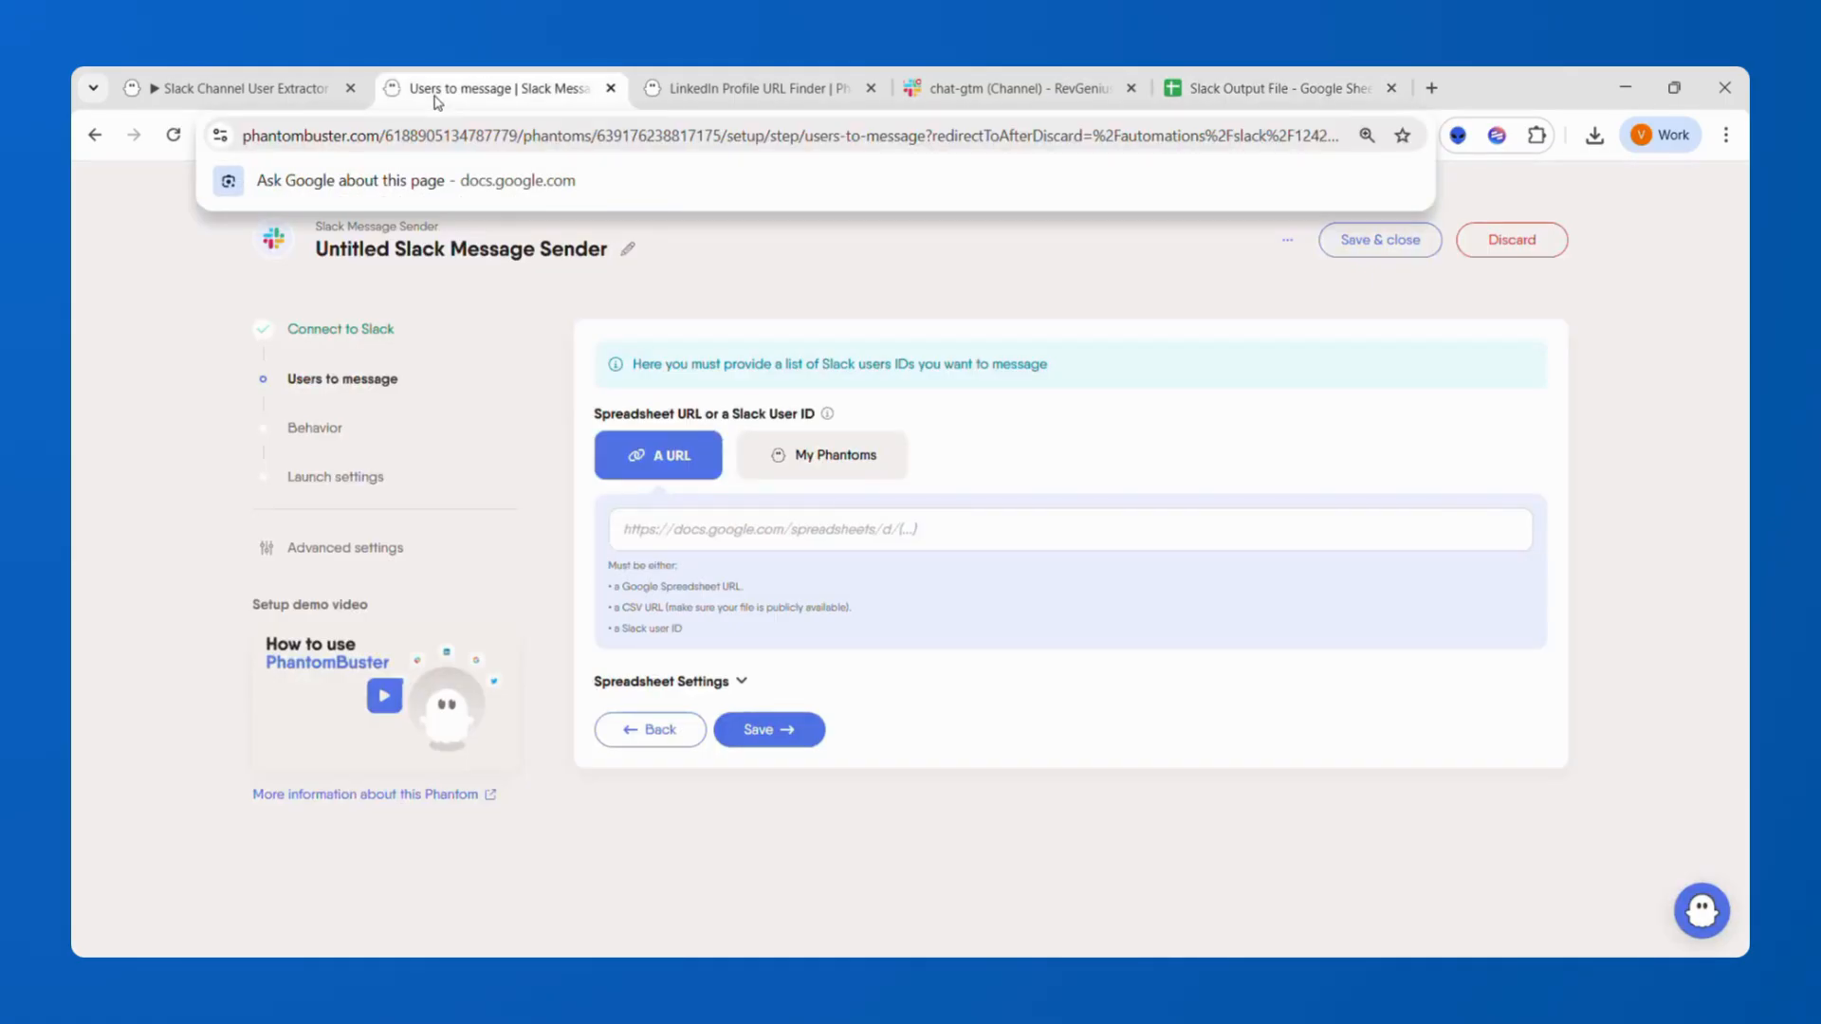
left_click(675, 529)
key("ctrl+v")
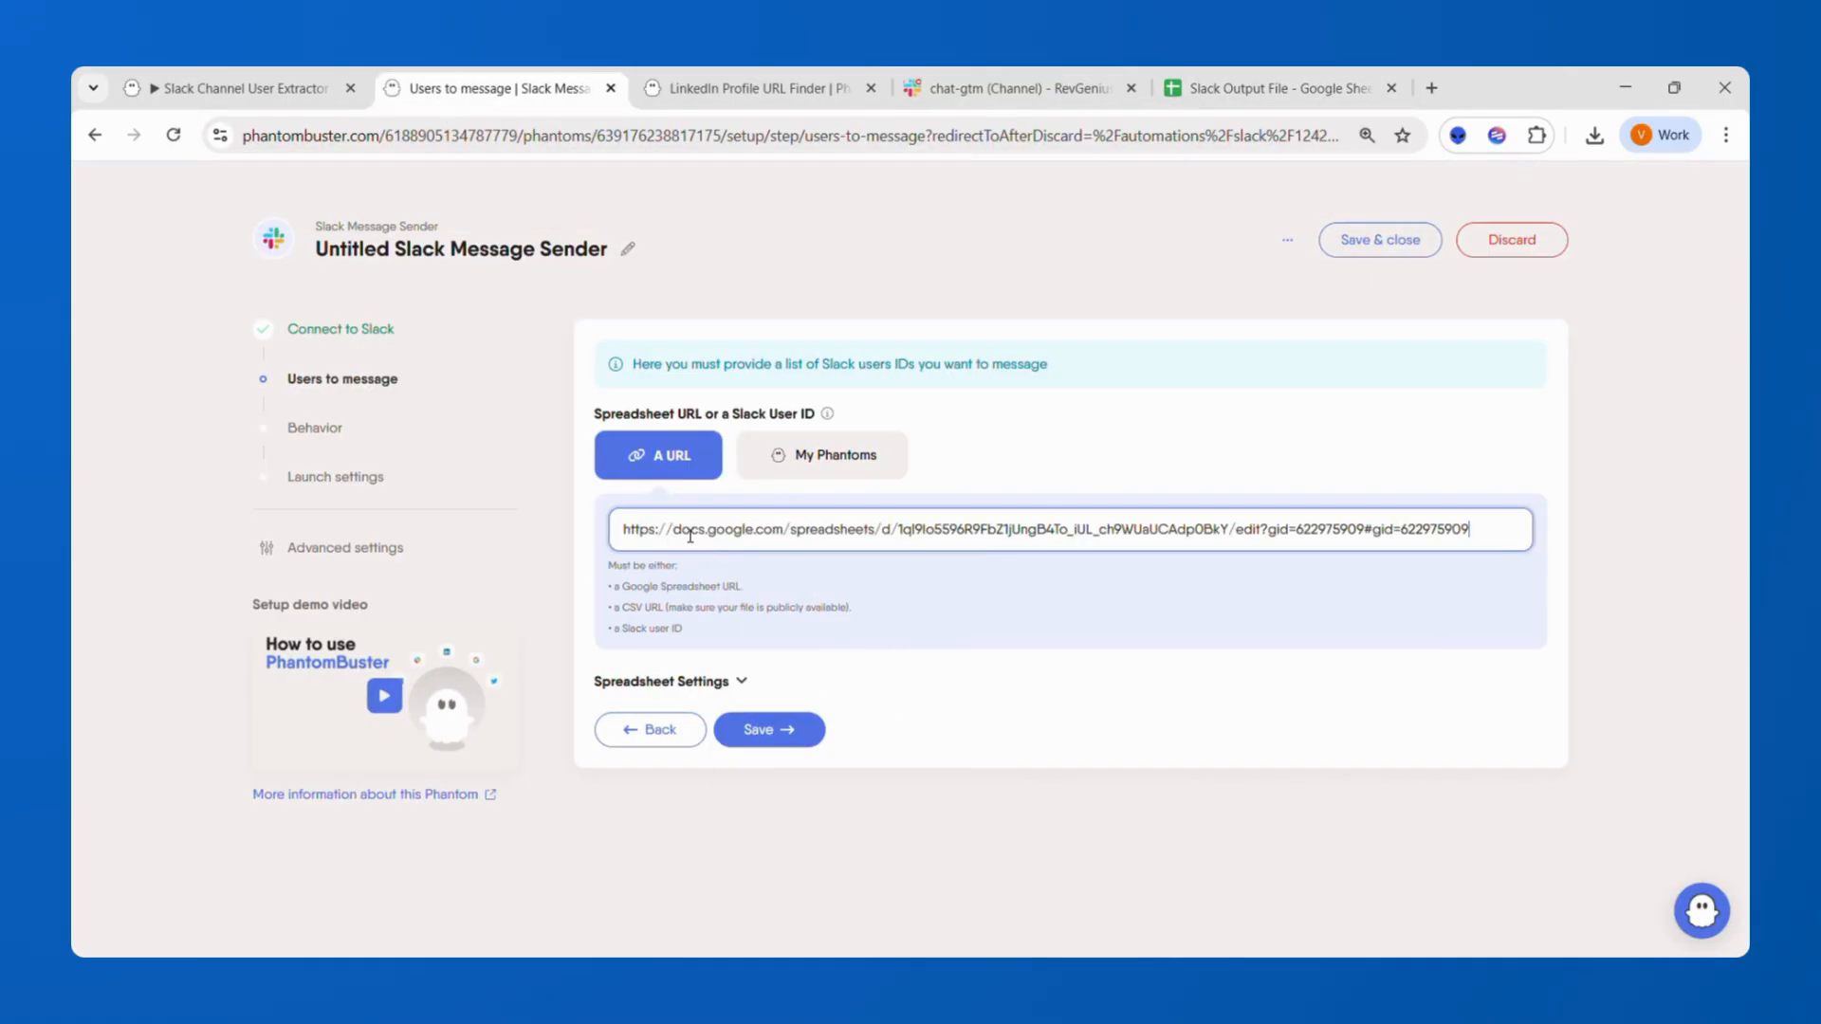
left_click(973, 640)
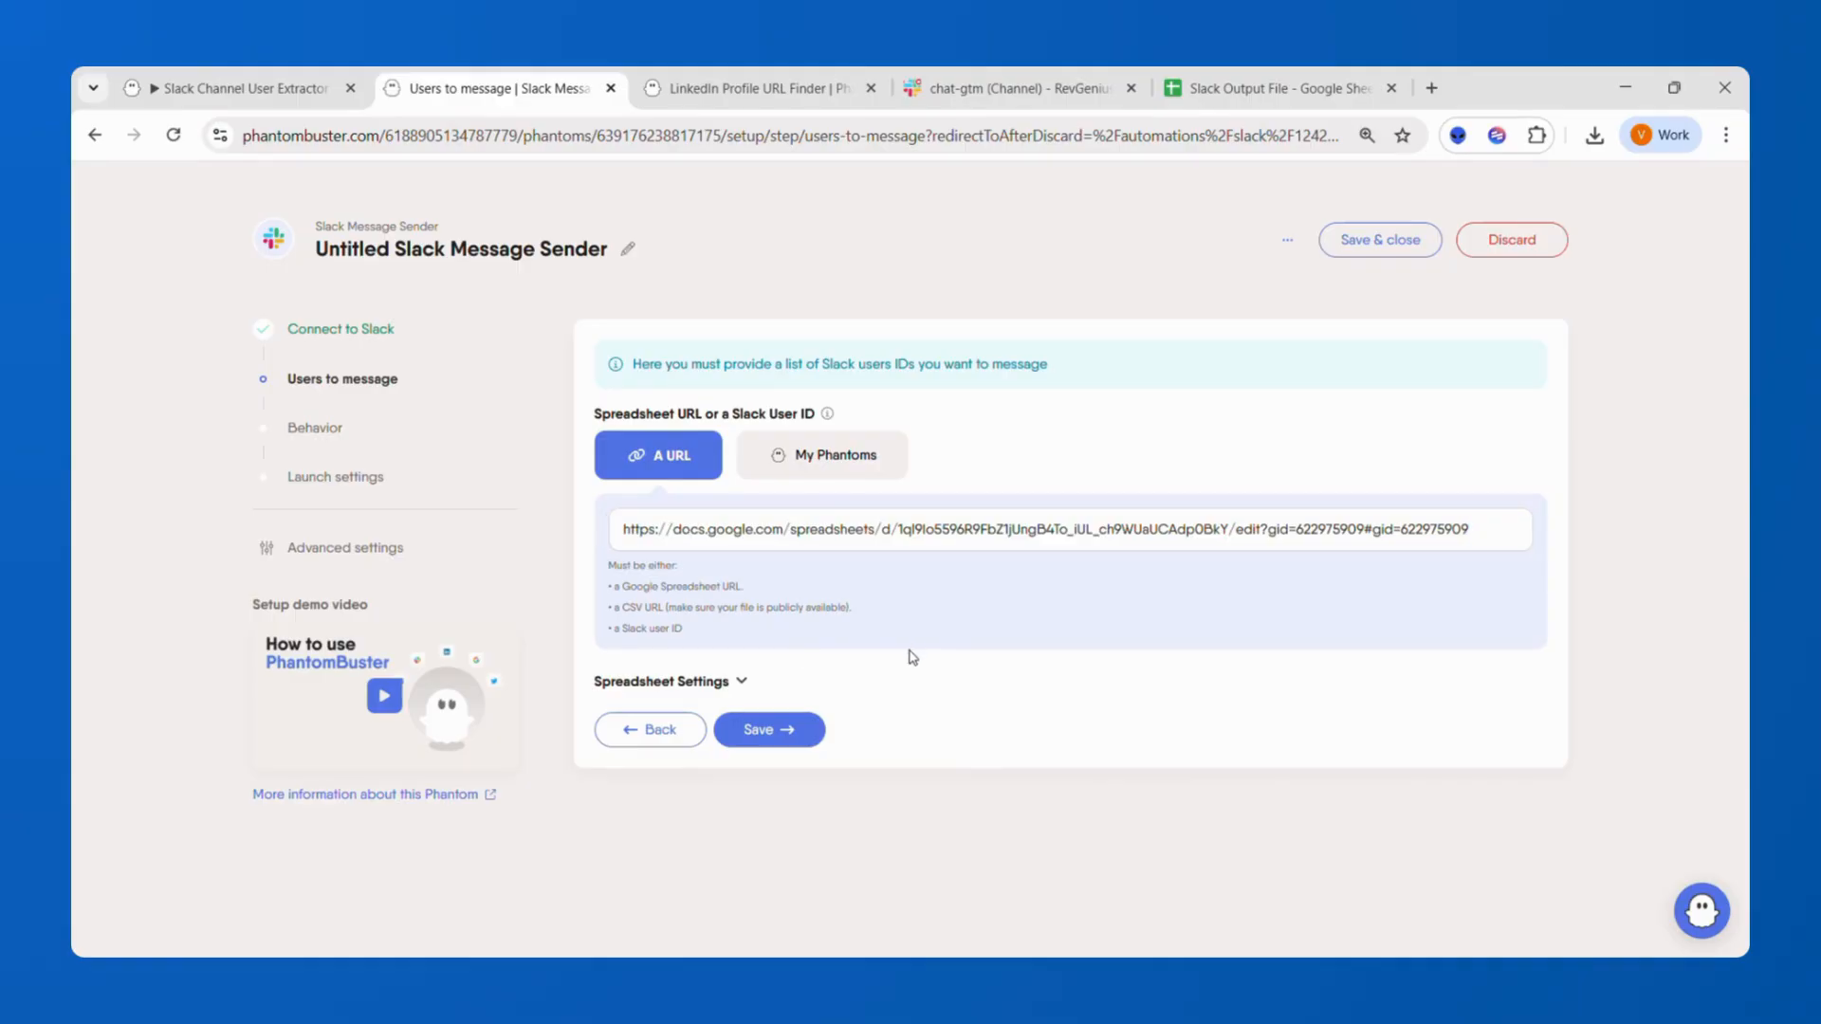
left_click(792, 732)
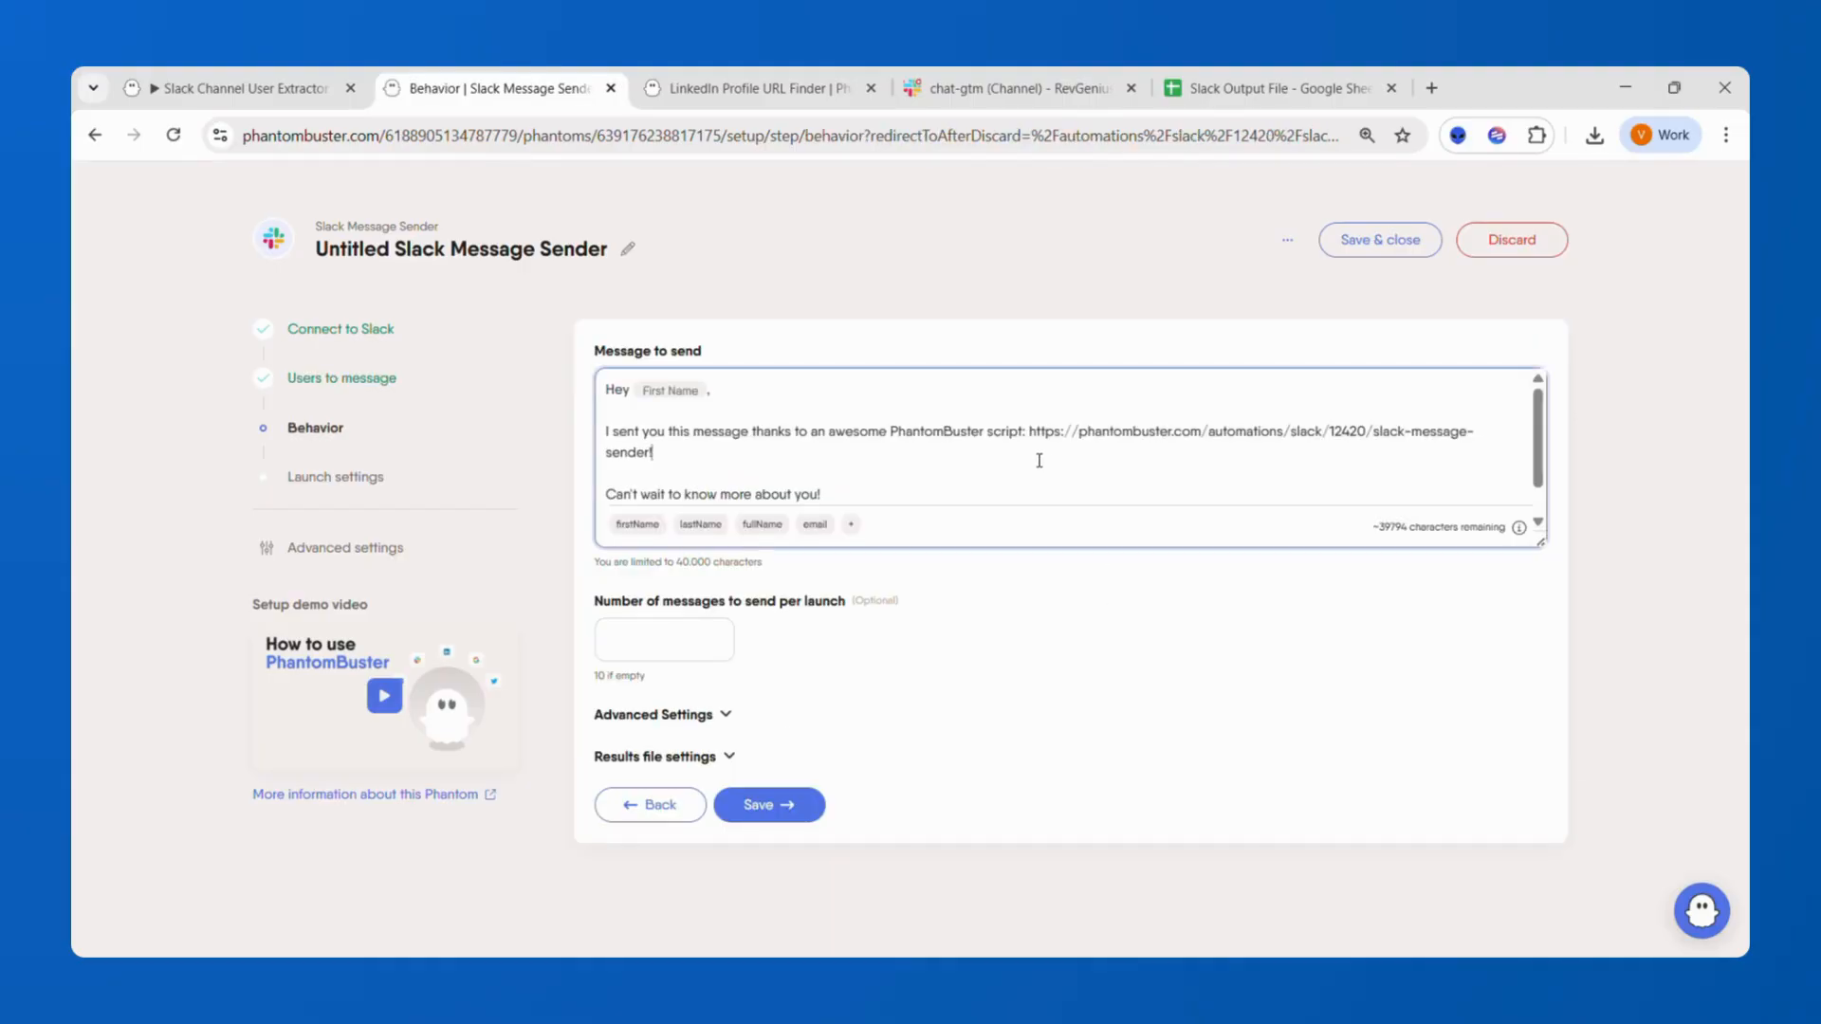
Review the default message template the phantom will send.
scroll(1040, 461, "down", 1)
scroll(1039, 461, "up", 1)
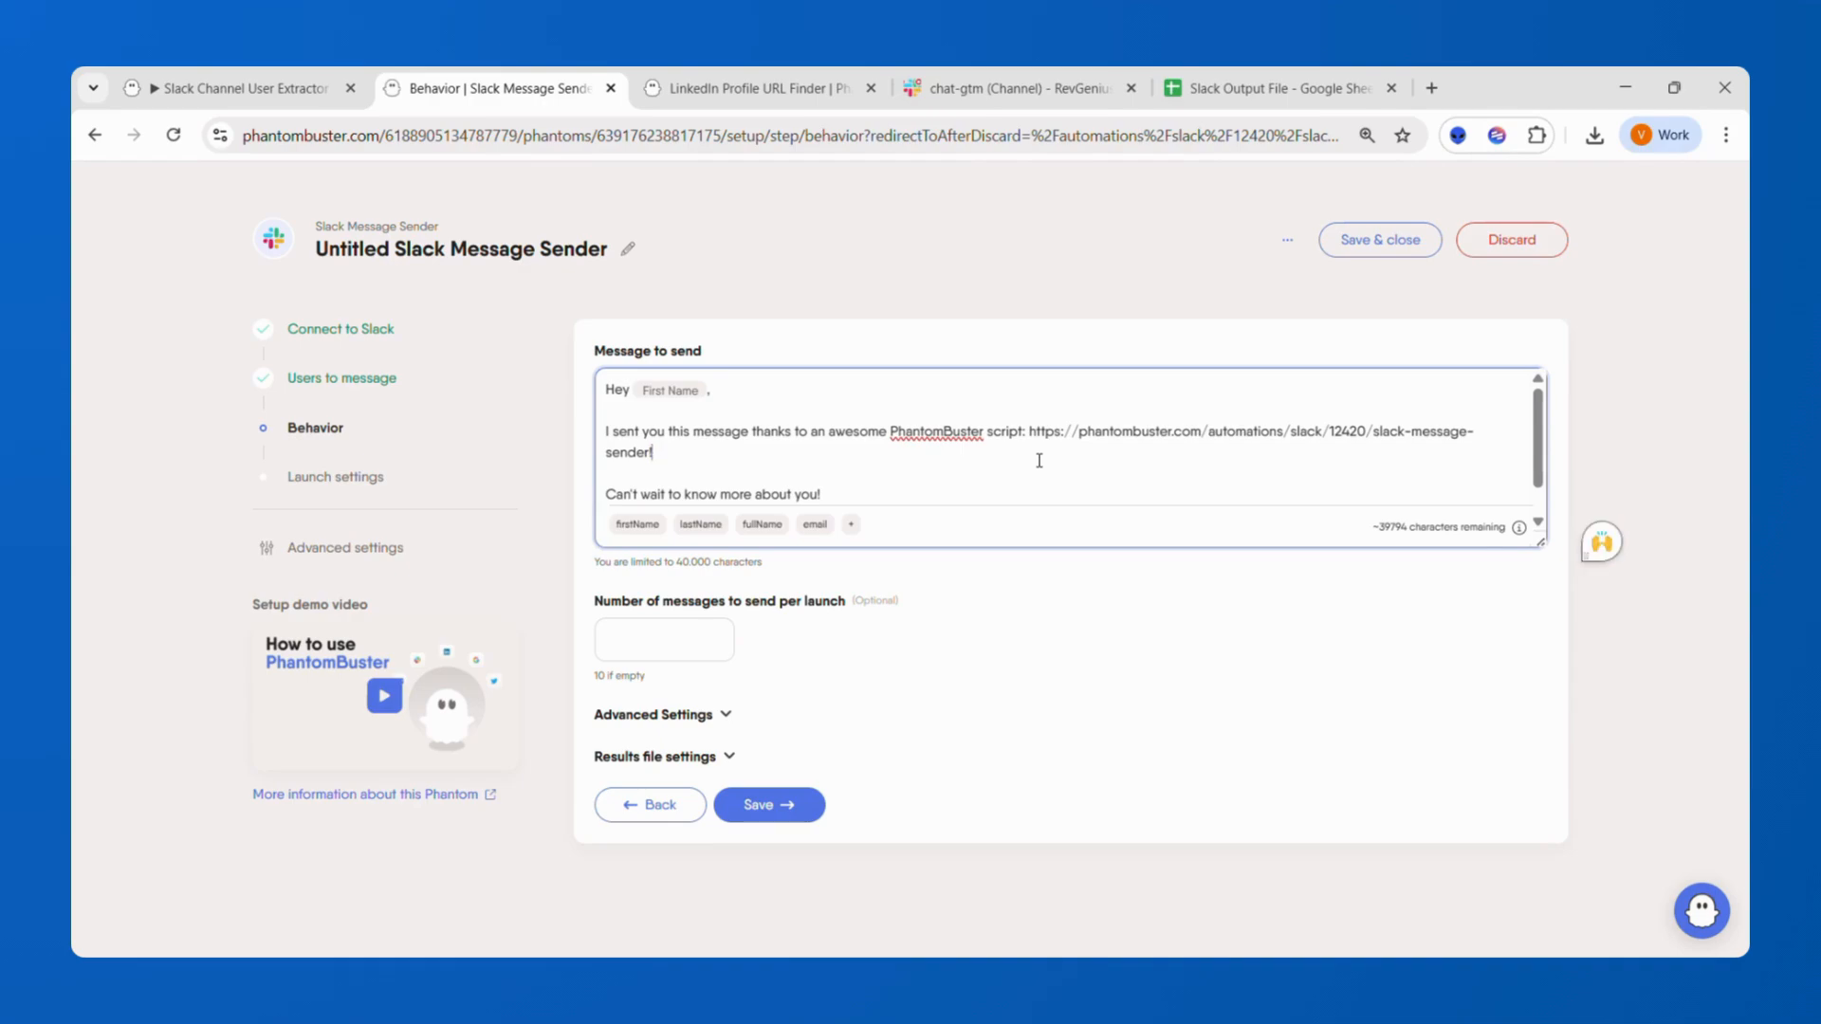
scroll(1040, 461, "down", 1)
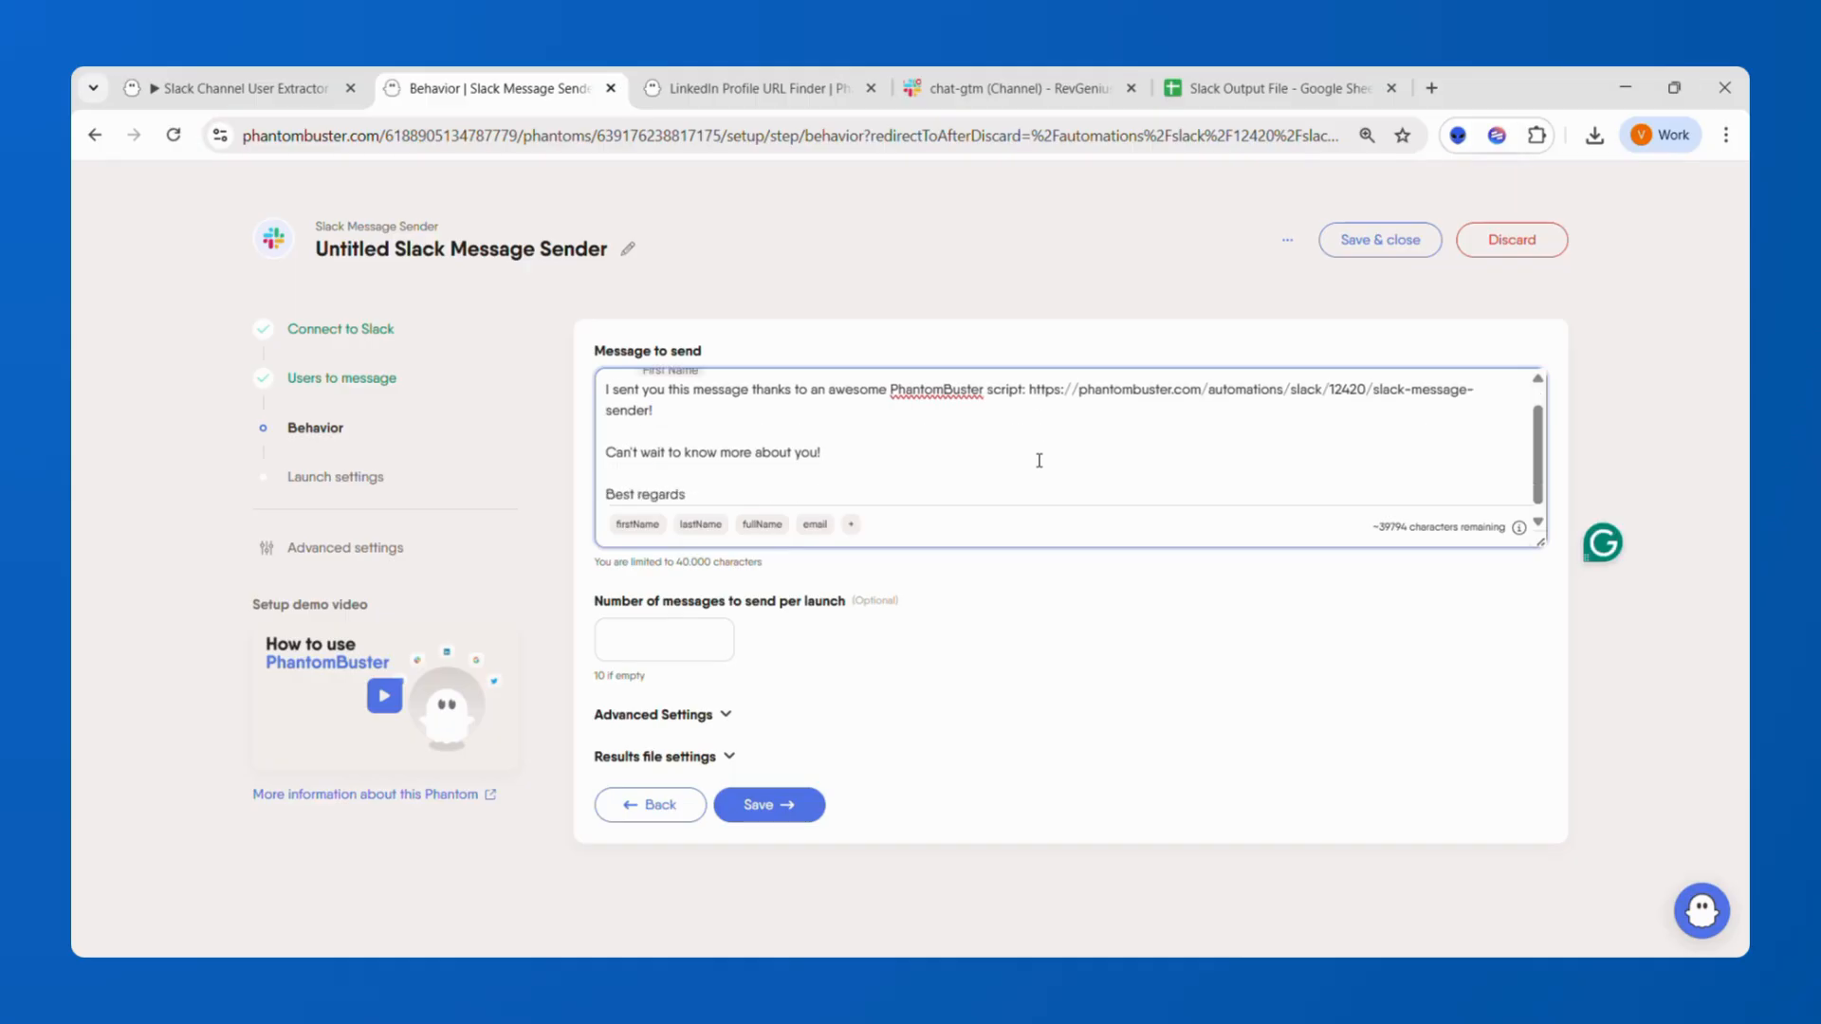
scroll(1040, 461, "up", 1)
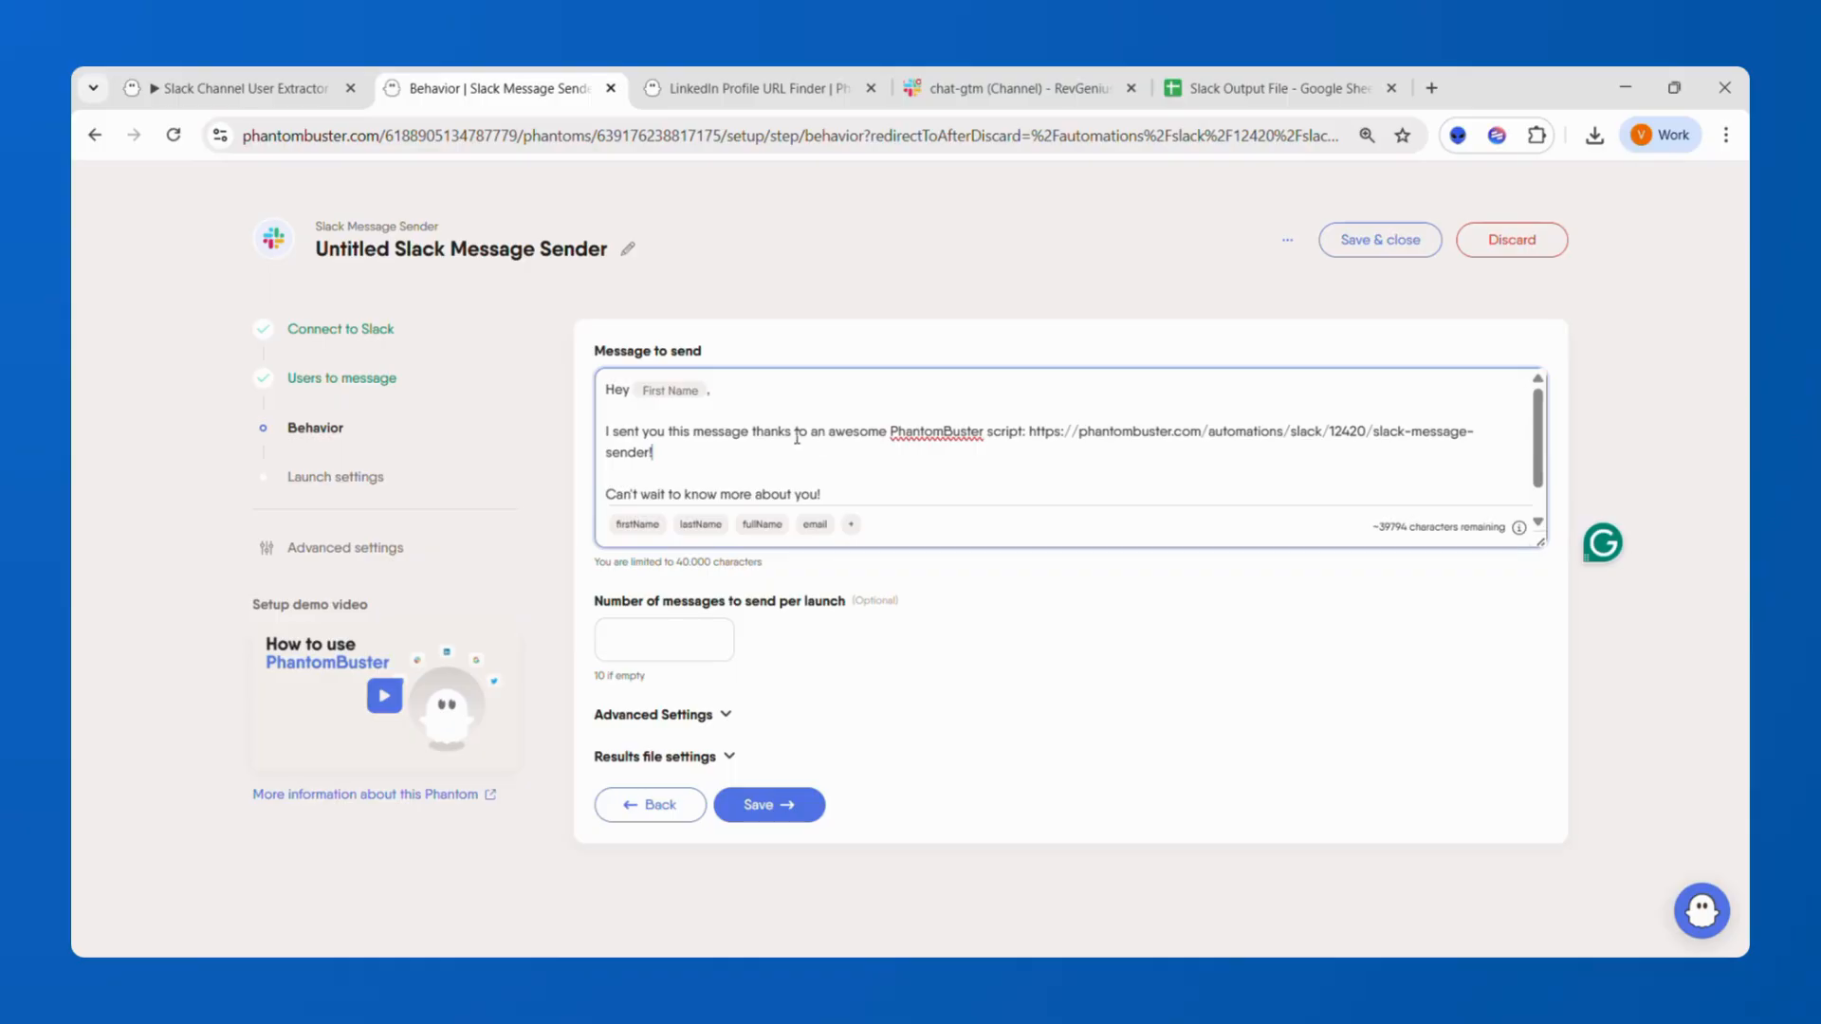
scroll(813, 468, "down", 1)
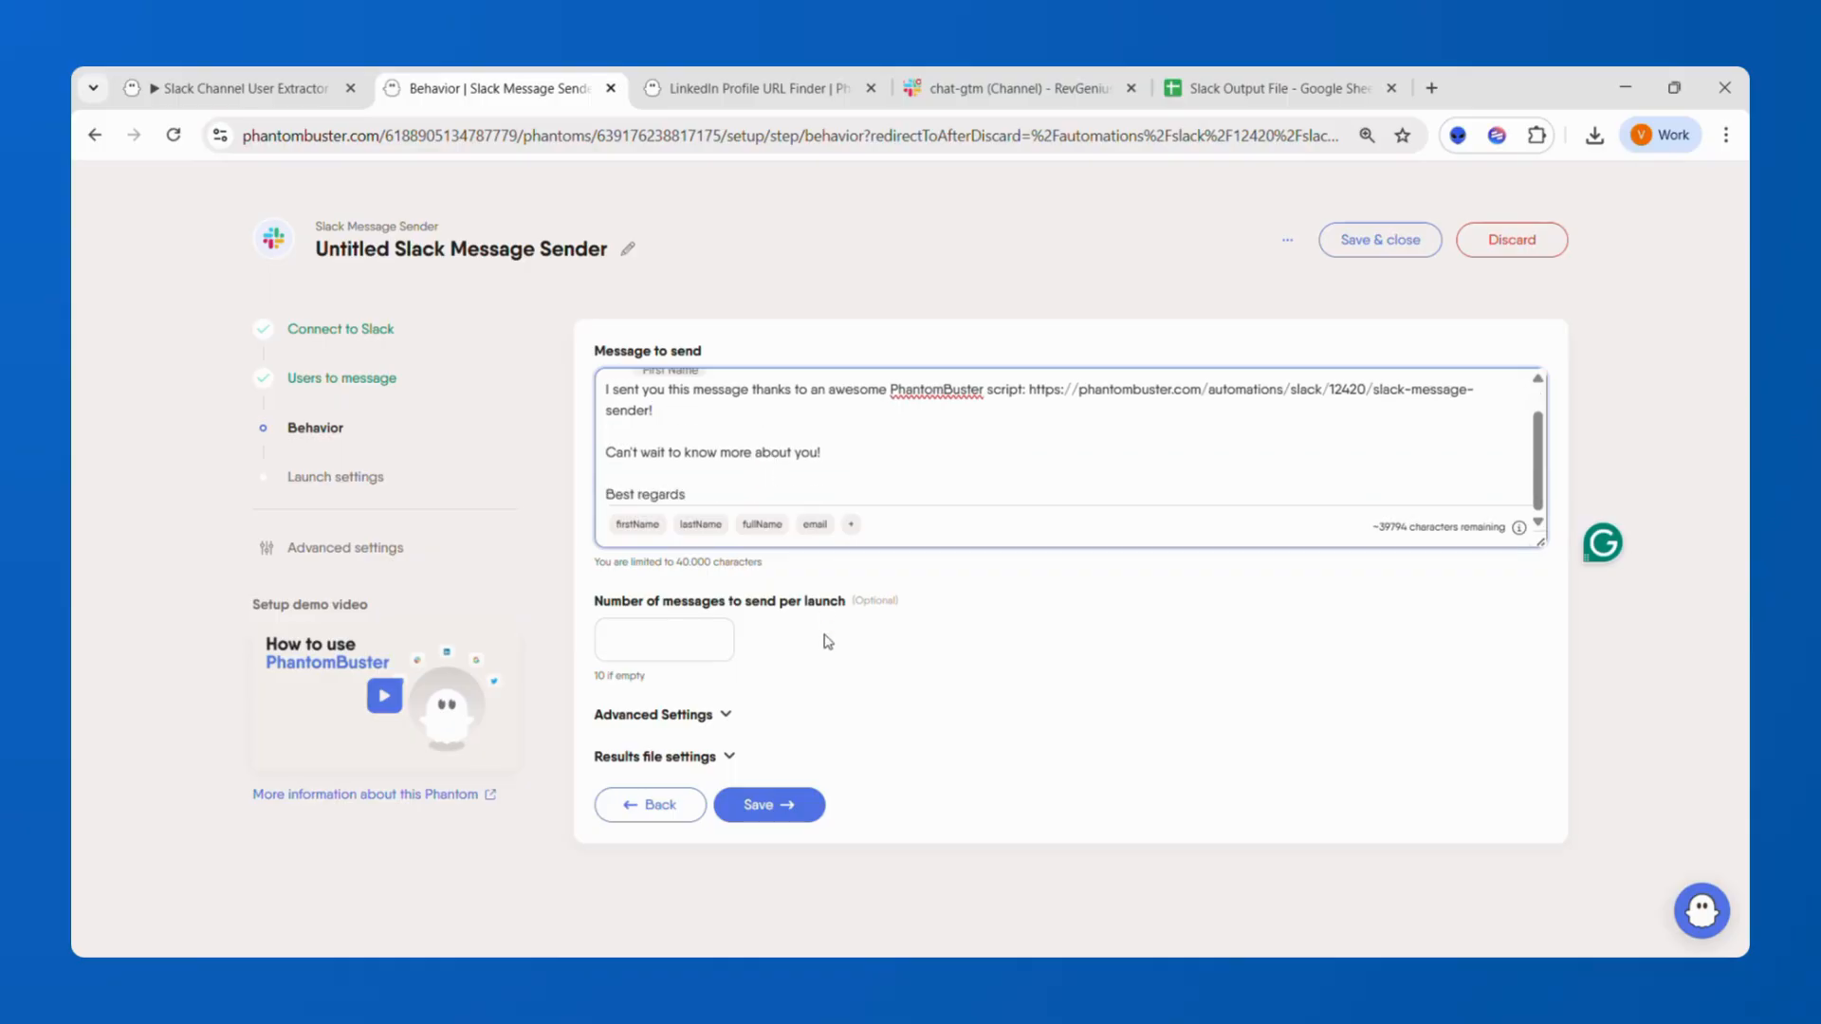
Check the last row of the Outreach Data sheet and set the number of messages per launch to 10.
left_click(655, 657)
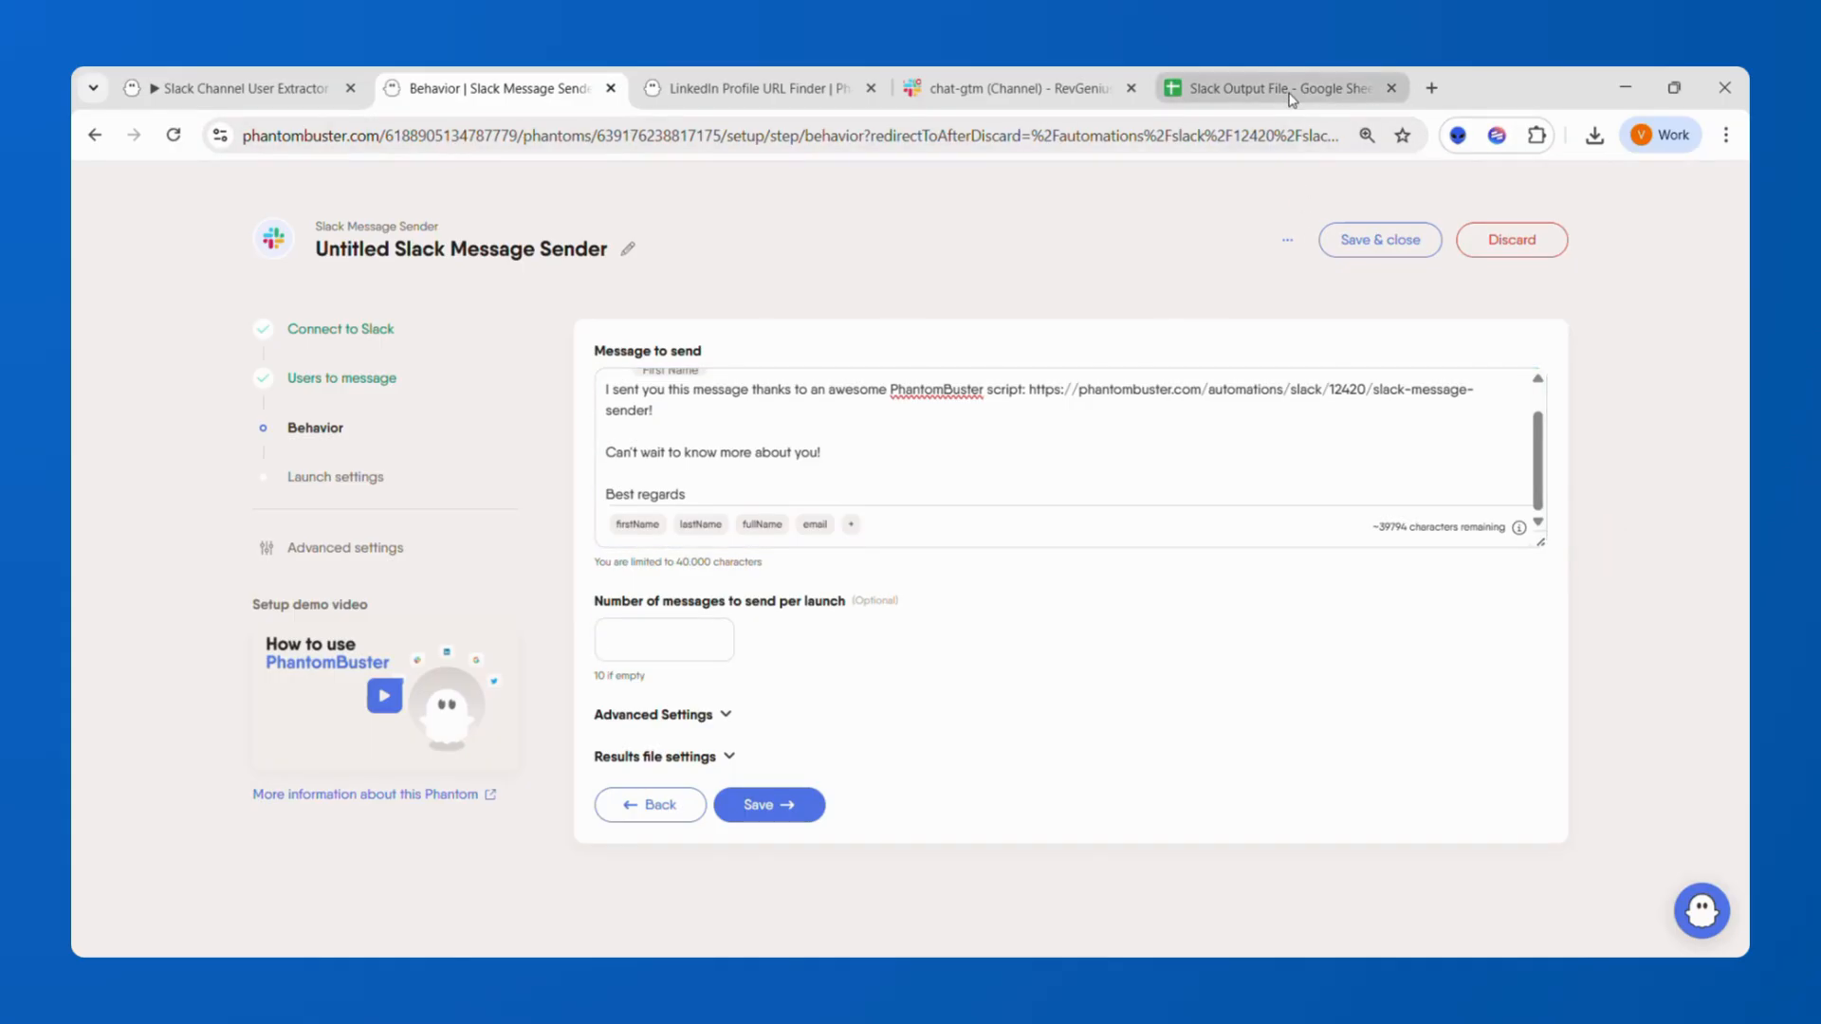
left_click(1290, 89)
left_click(664, 664)
key("ctrl+Down")
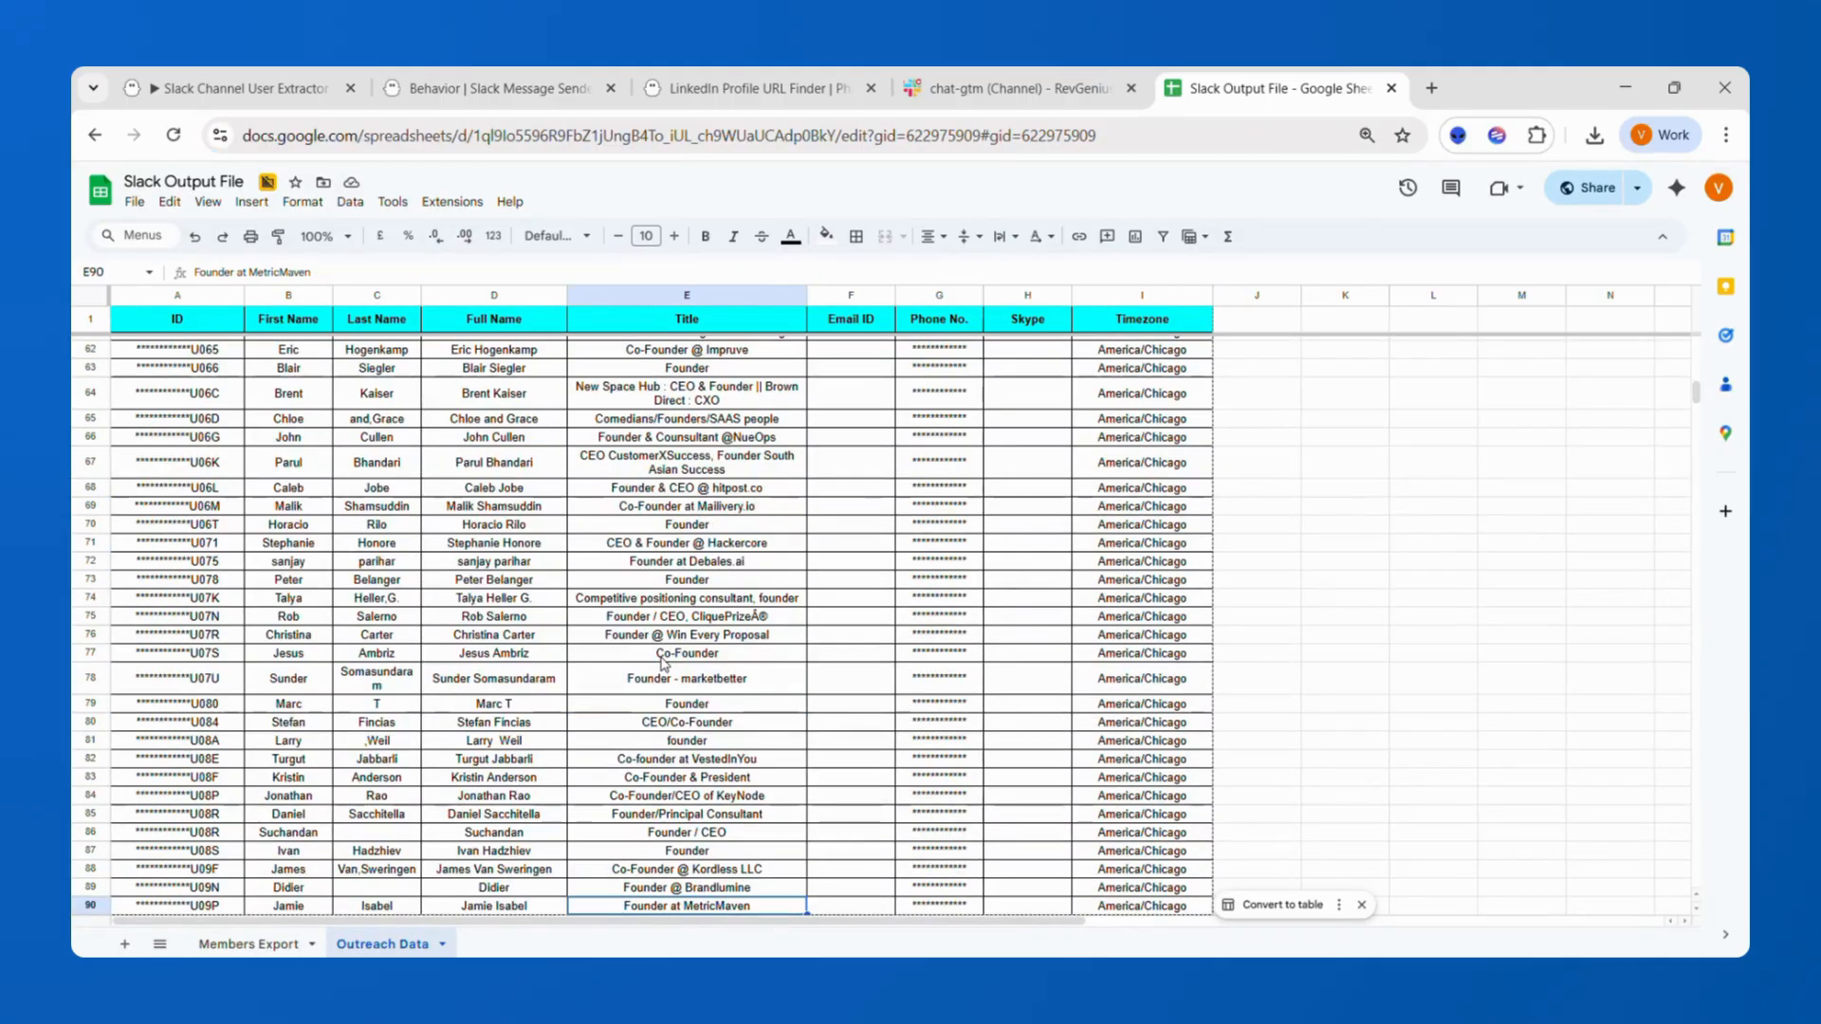
left_click(484, 90)
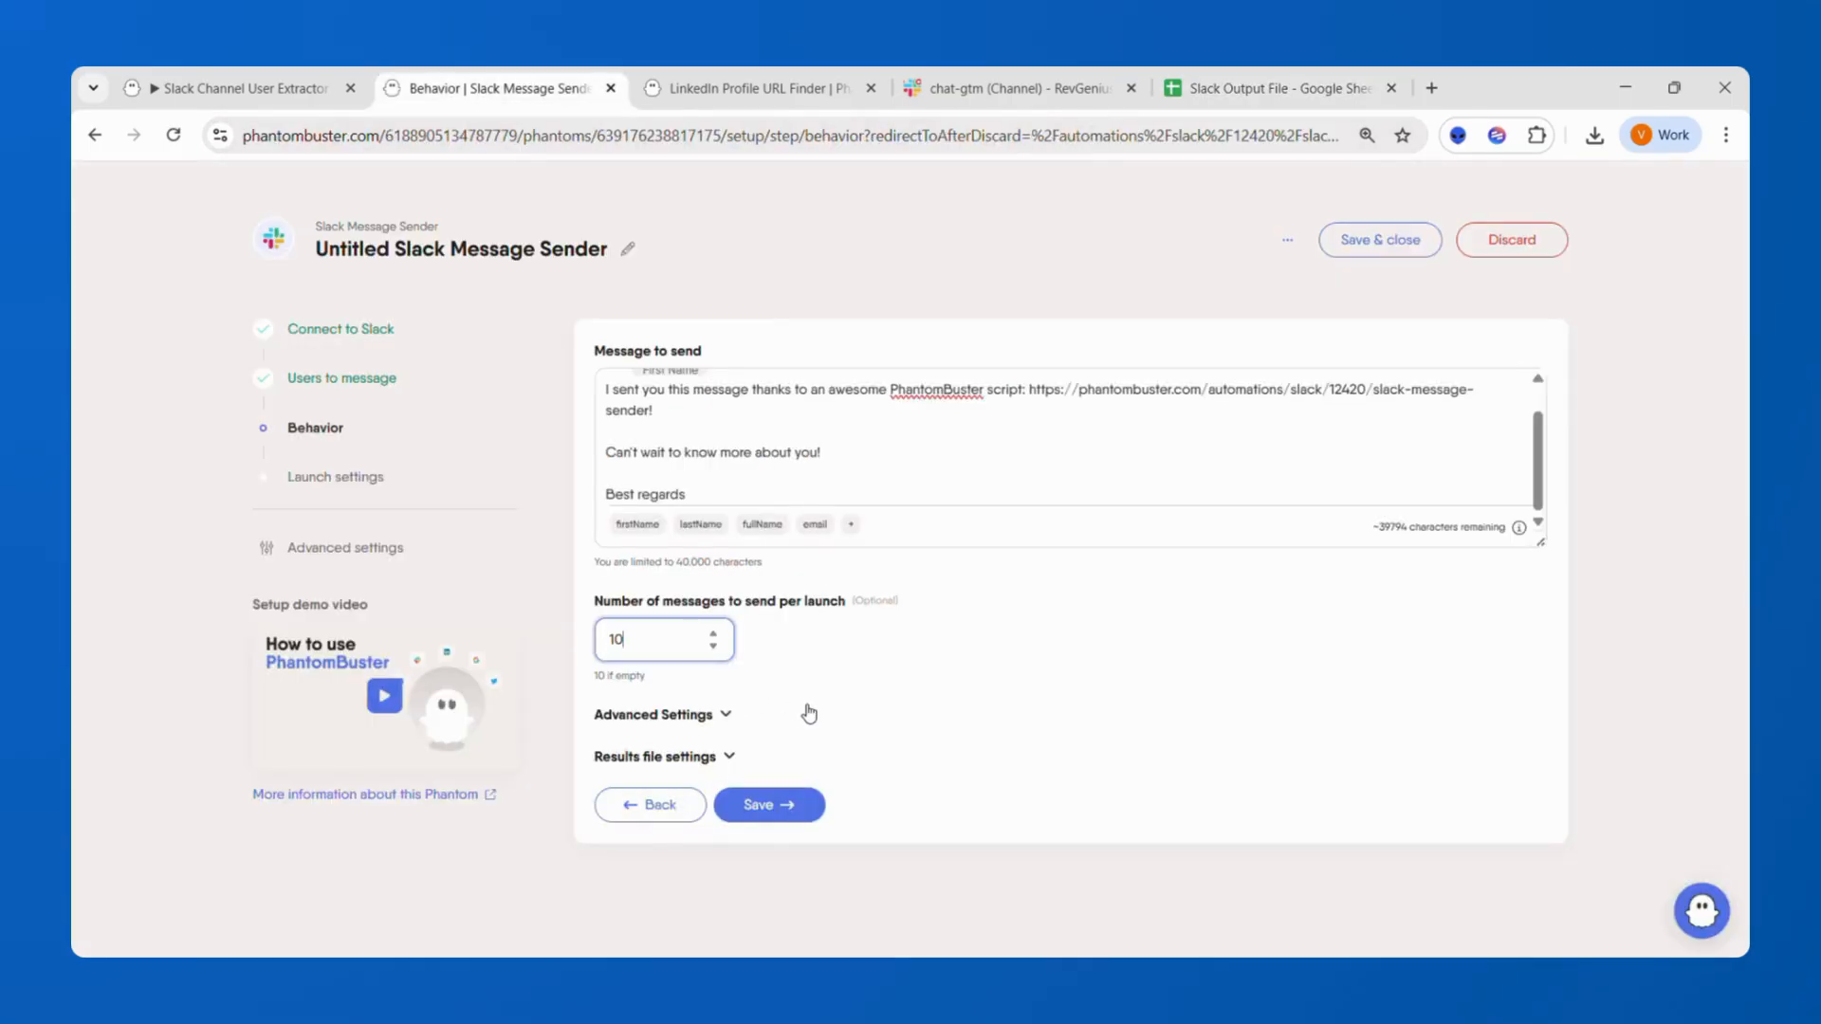
Save the behavior step and the launch settings with a one-time manual launch.
left_click(764, 804)
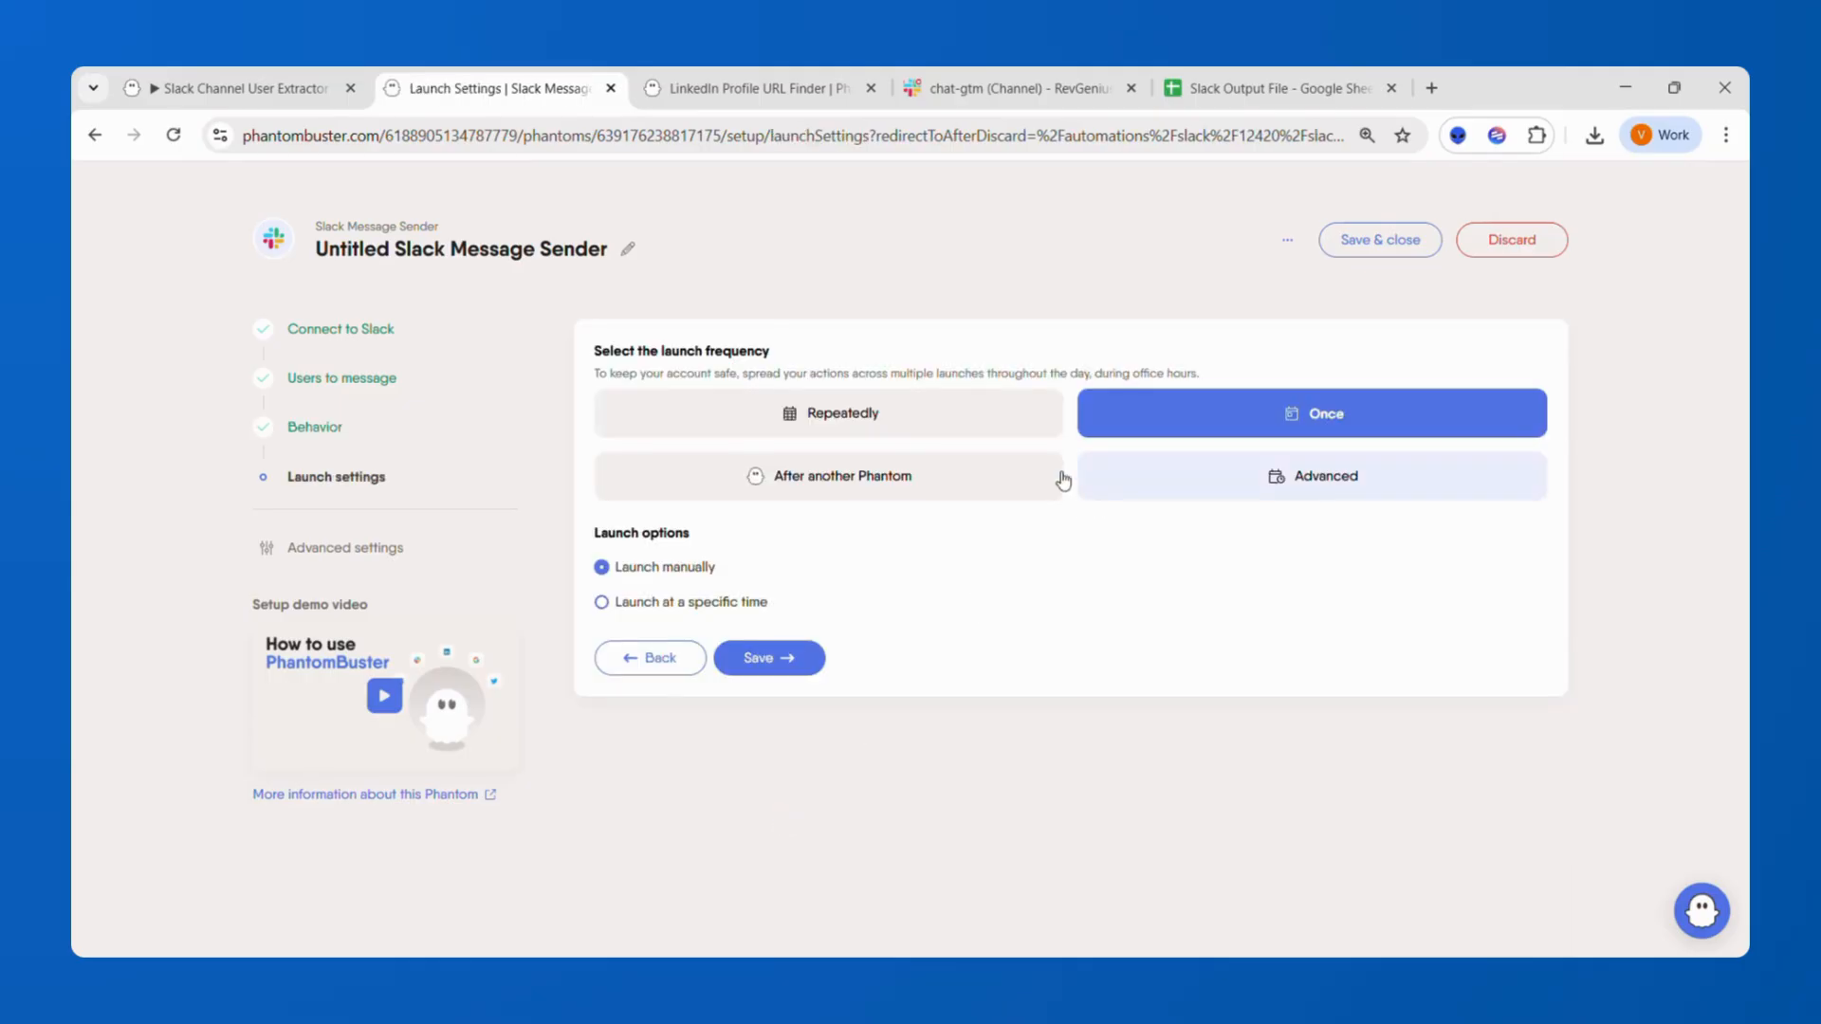
left_click(770, 659)
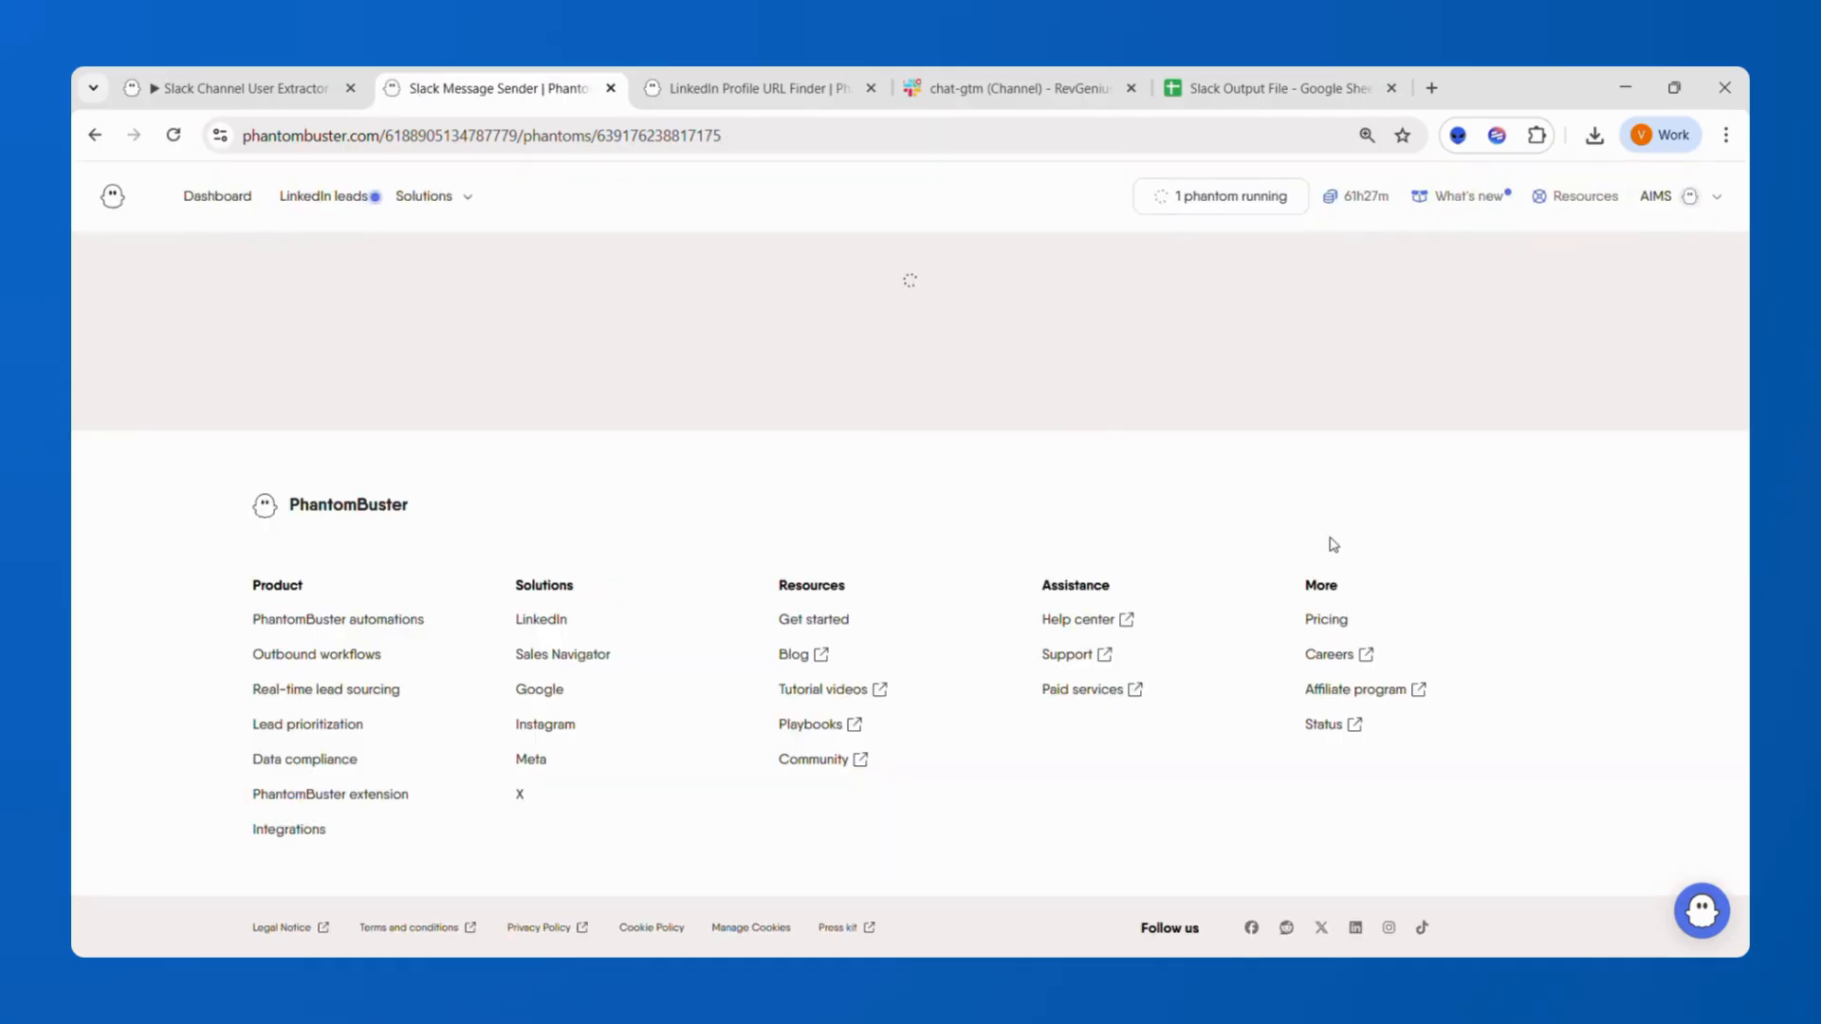